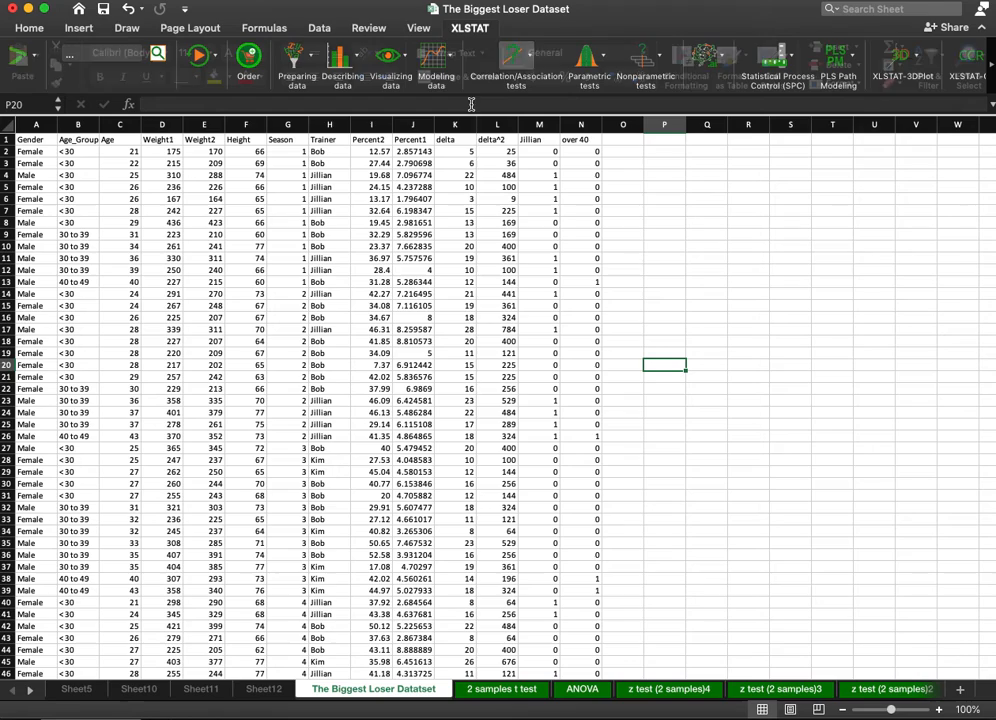
# Examine the dataset's Weight1, Weight2 and delta columns, including the formula that computes delta.
pyautogui.click(481, 201)
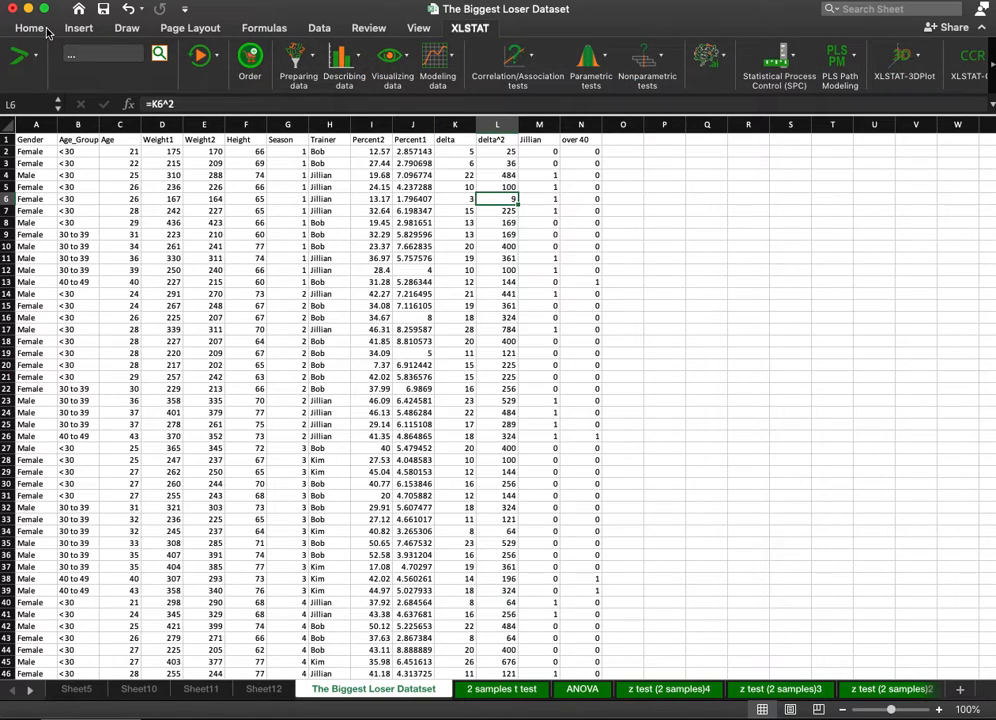
pyautogui.click(44, 30)
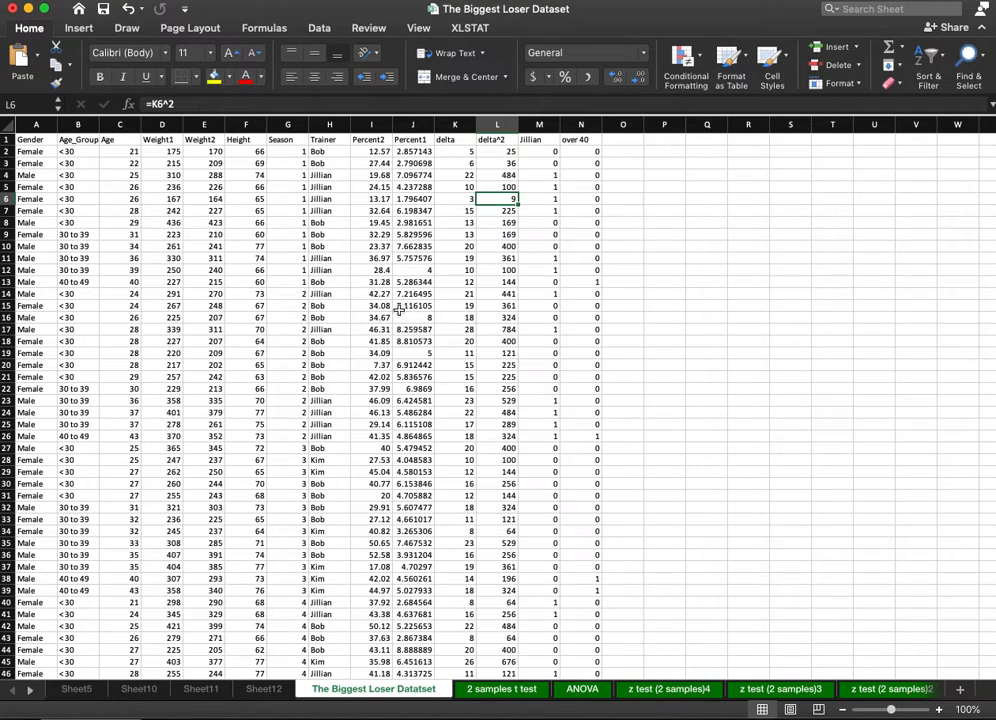
pyautogui.click(372, 377)
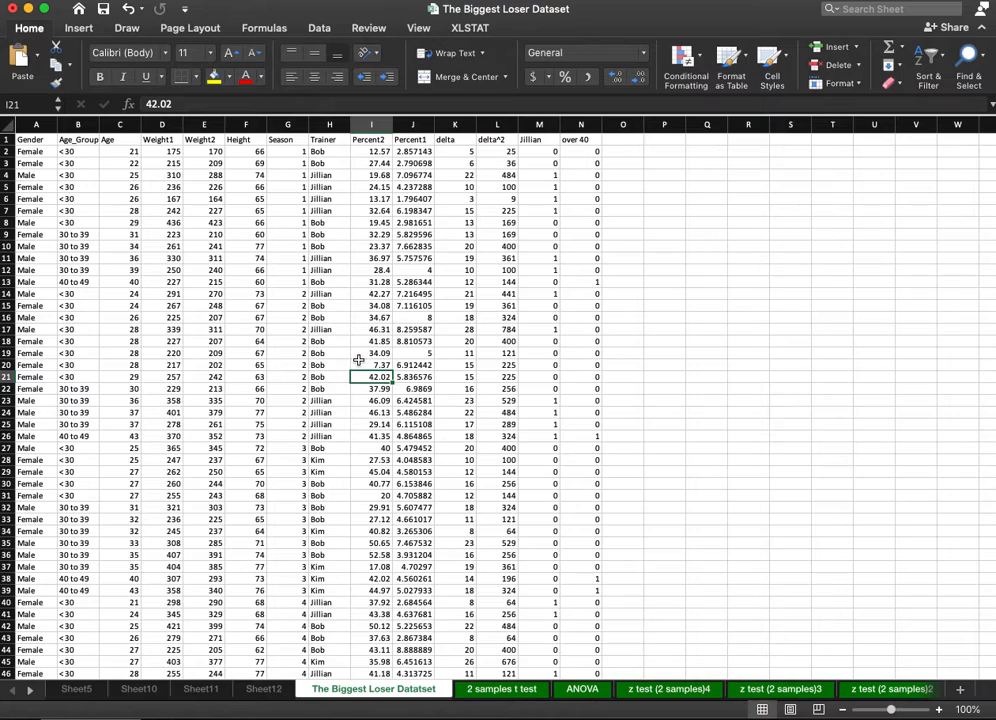
pyautogui.click(201, 352)
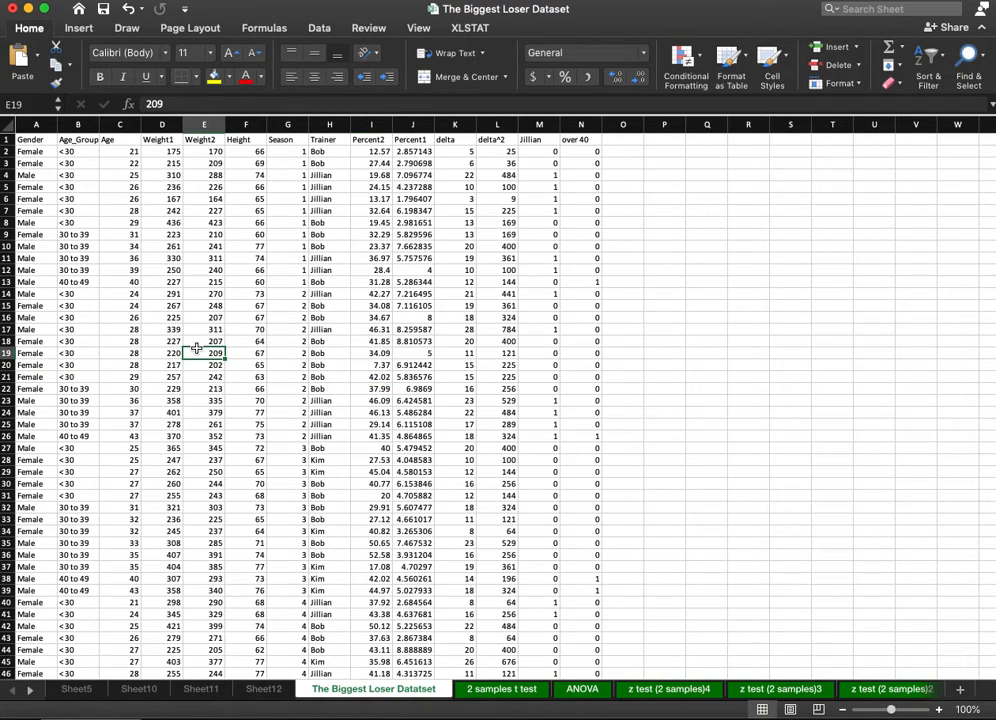
pyautogui.click(313, 283)
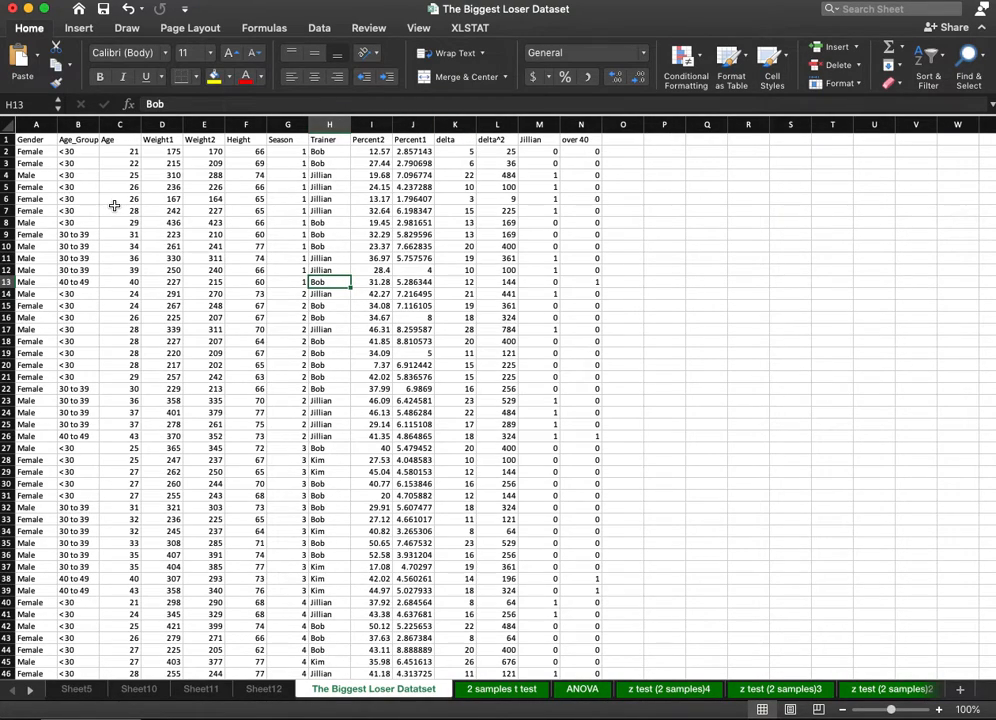
pyautogui.click(261, 352)
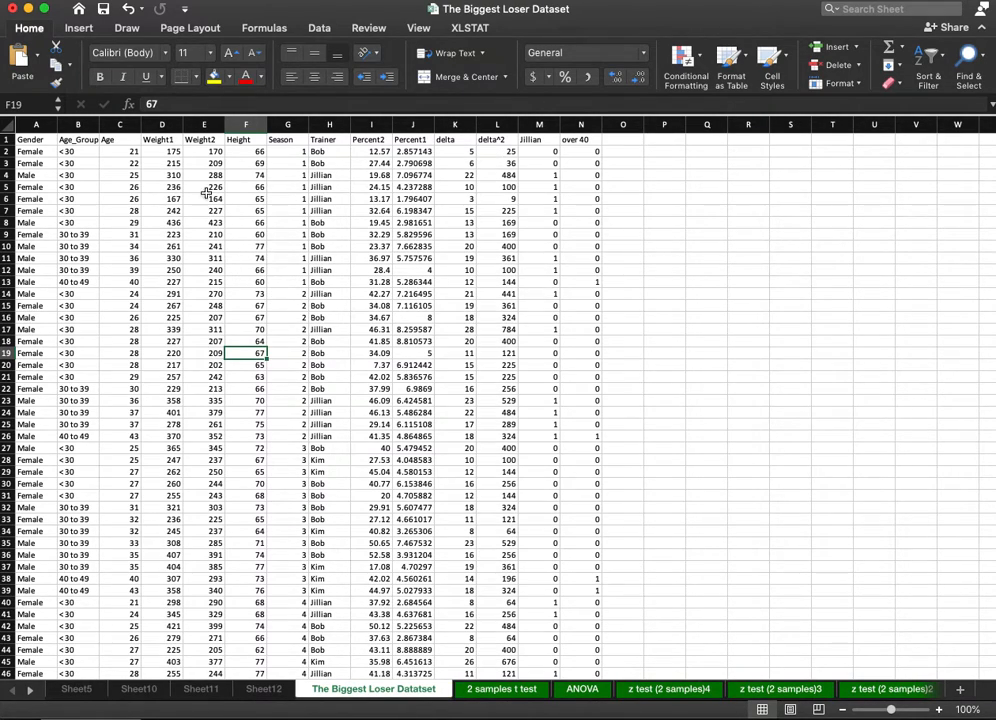
pyautogui.click(176, 152)
pyautogui.click(207, 153)
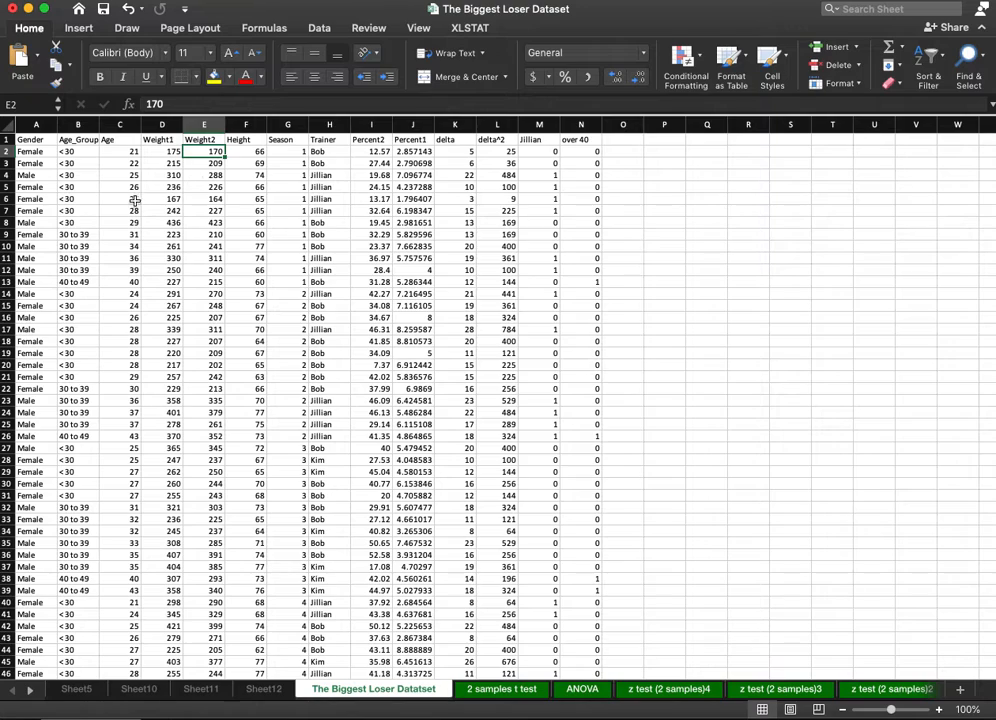
pyautogui.click(459, 161)
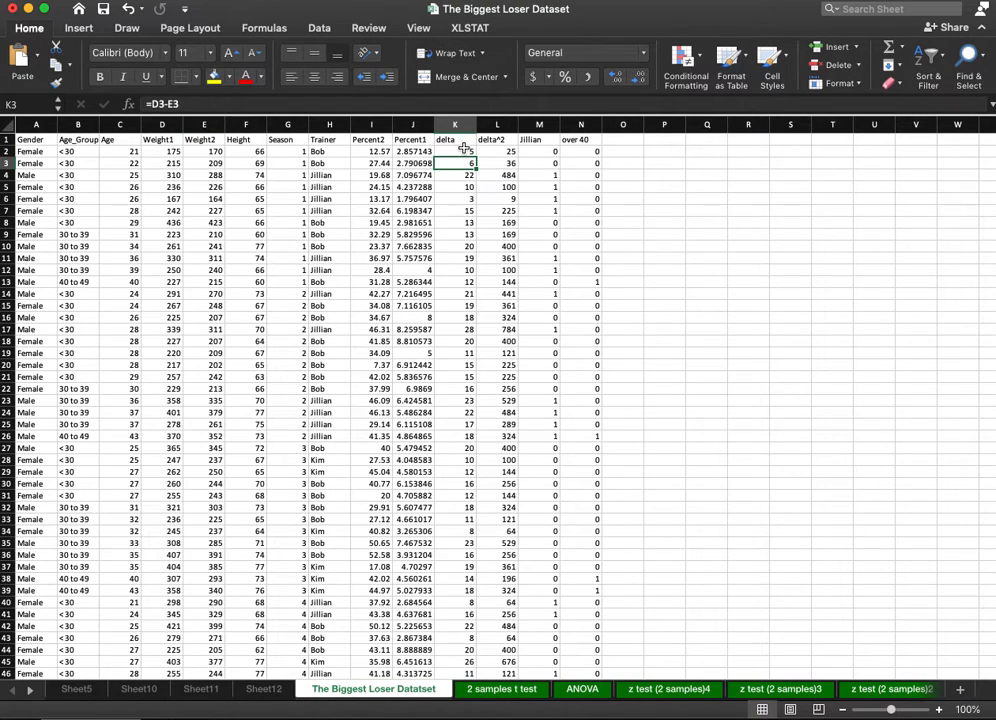
pyautogui.click(463, 151)
pyautogui.moveTo(456, 201); pyautogui.dragTo(459, 212)
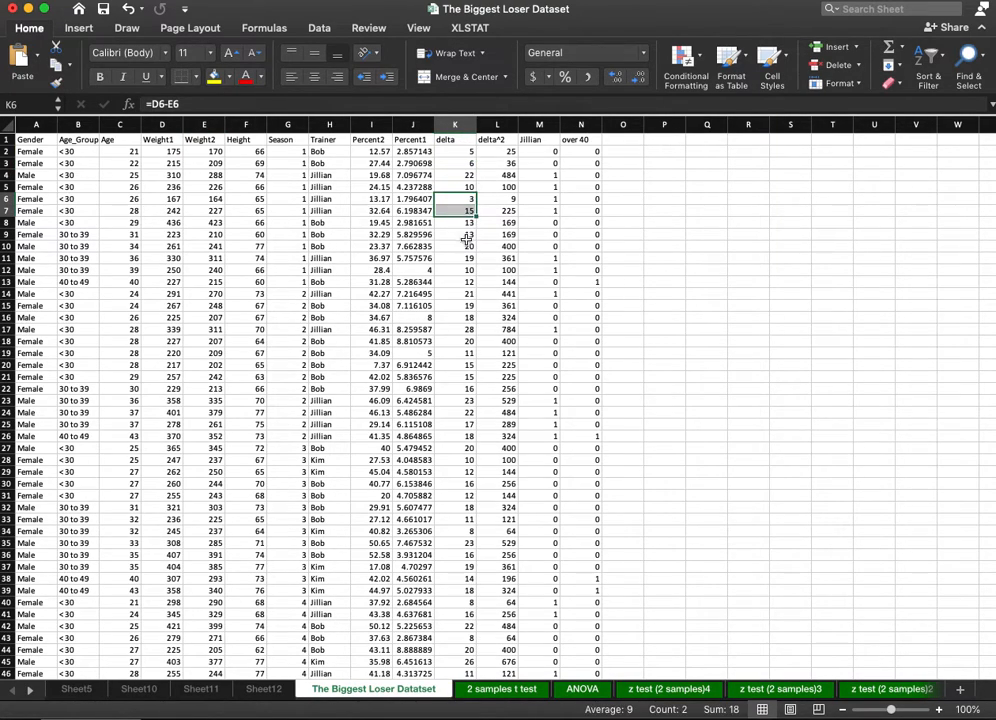
pyautogui.click(463, 236)
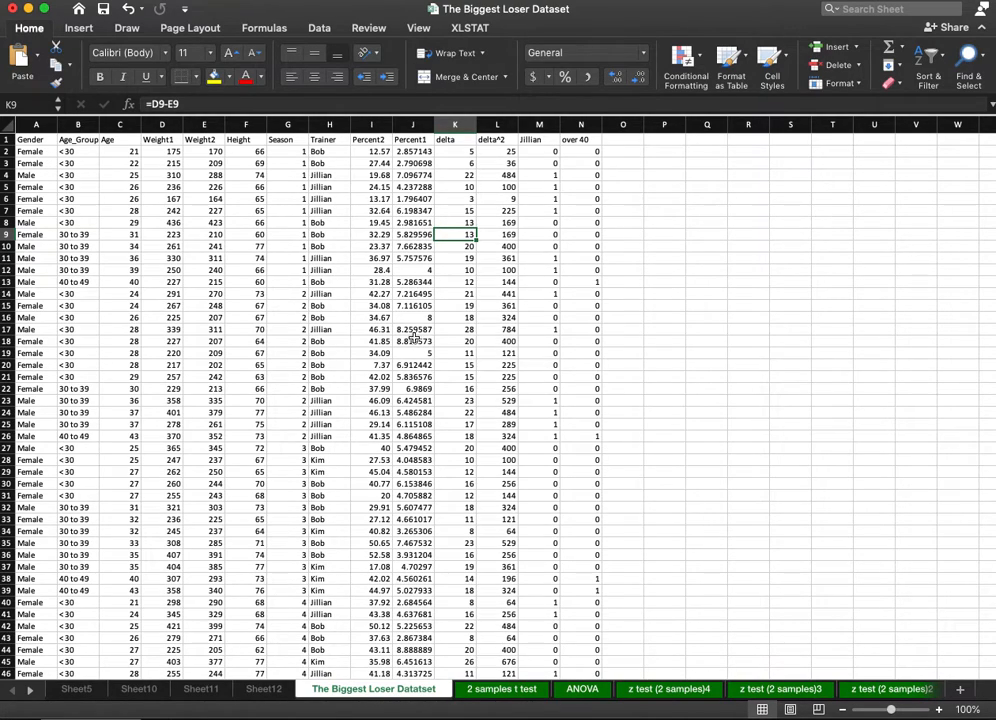
# Create a PivotTable on a new worksheet from the dataset range $A$1:$N$278.
pyautogui.click(214, 224)
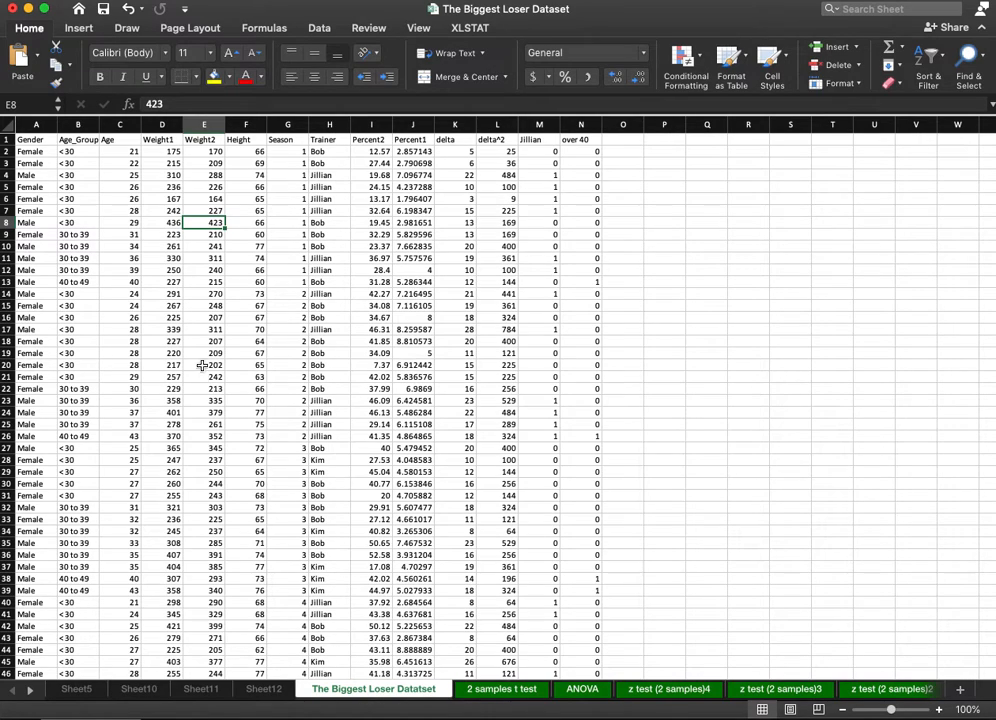
pyautogui.click(80, 29)
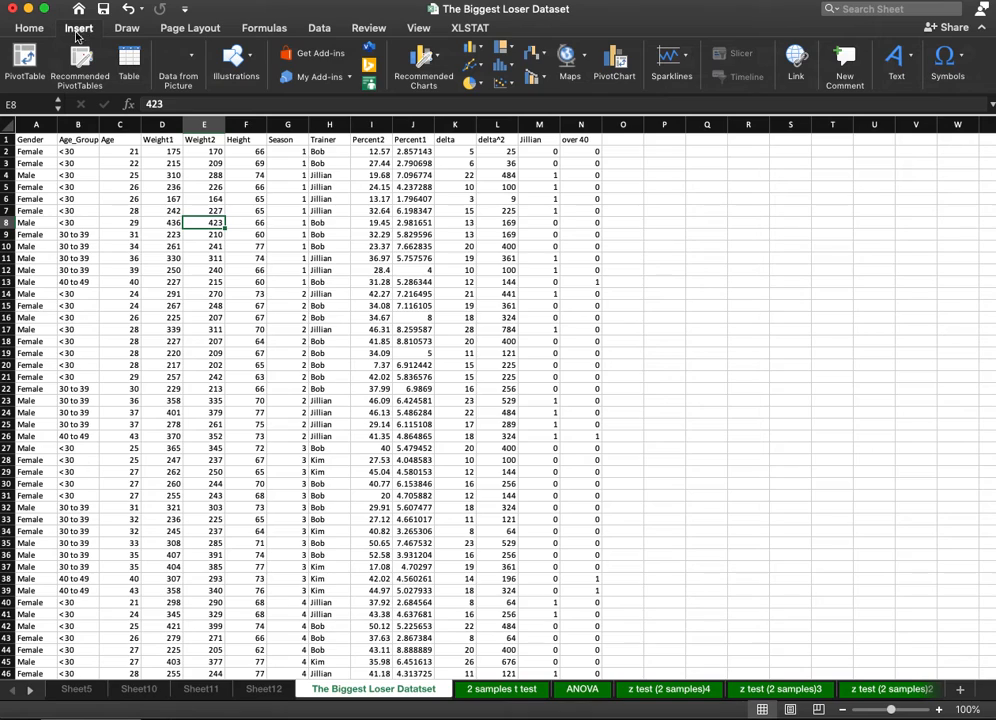
pyautogui.click(24, 58)
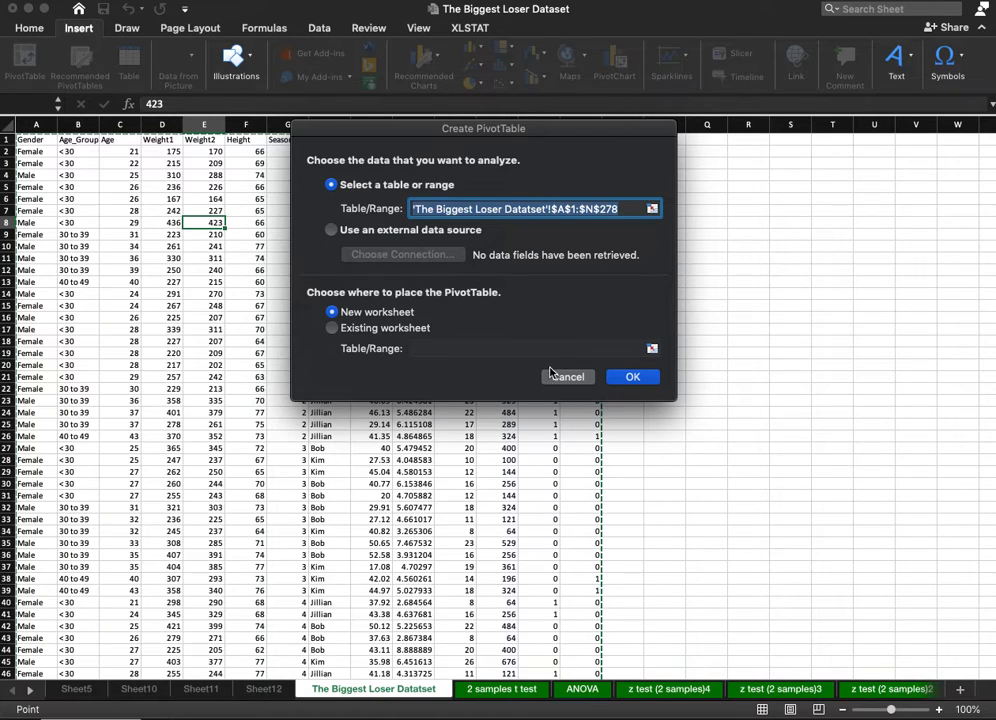
pyautogui.click(643, 379)
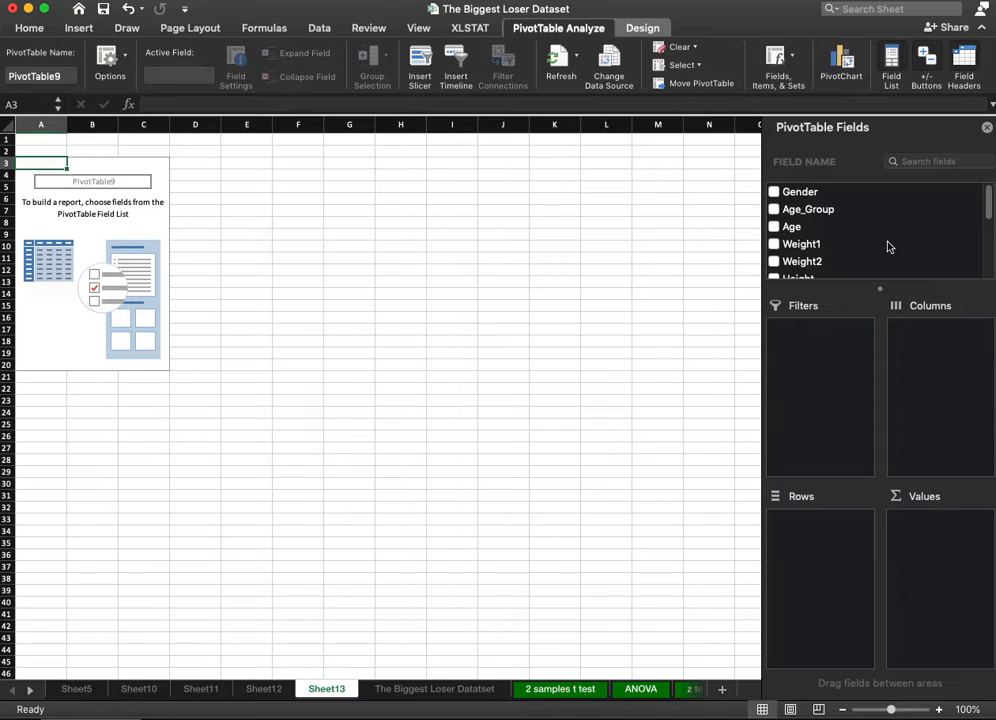
# Add the Gender field to the PivotTable's rows.
pyautogui.scroll(-3, 872, 246)
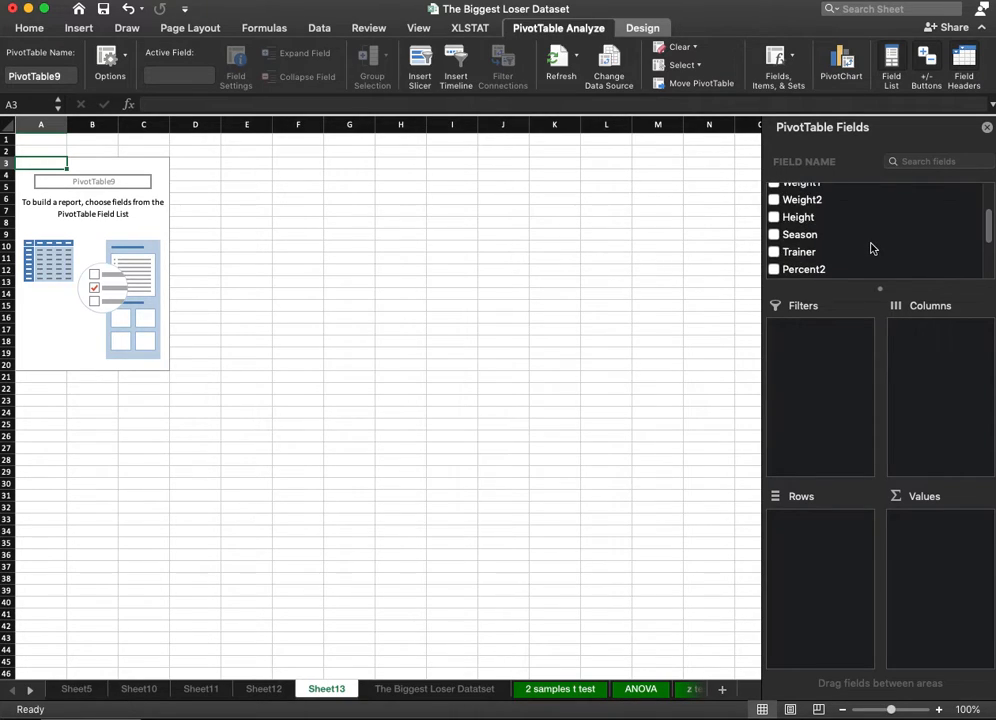
pyautogui.scroll(3, 873, 253)
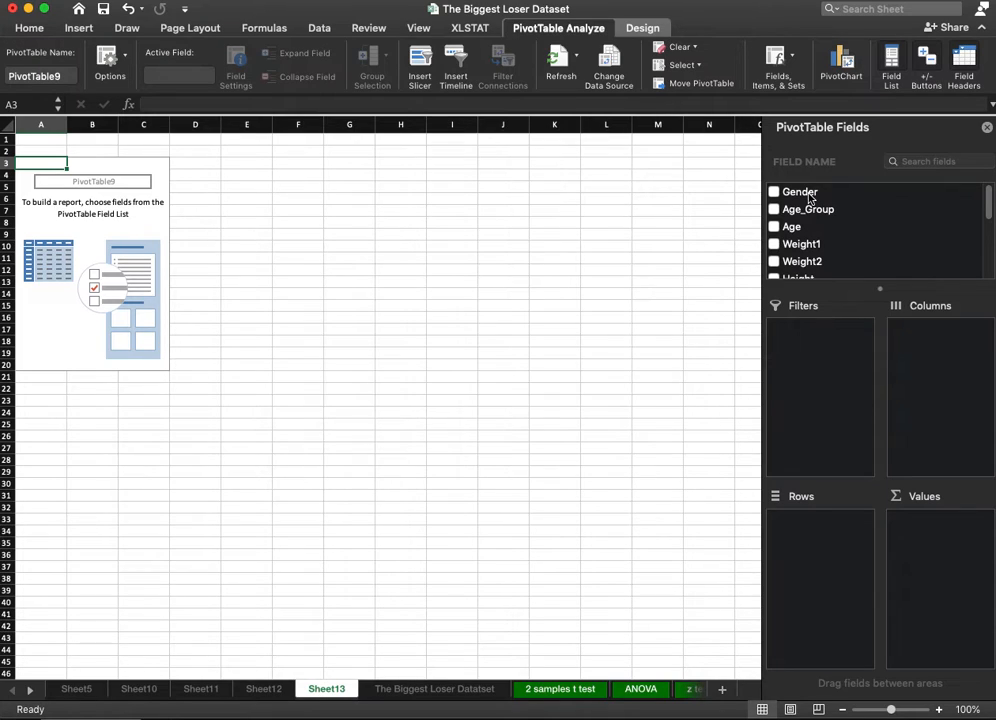
pyautogui.moveTo(805, 198); pyautogui.dragTo(834, 553)
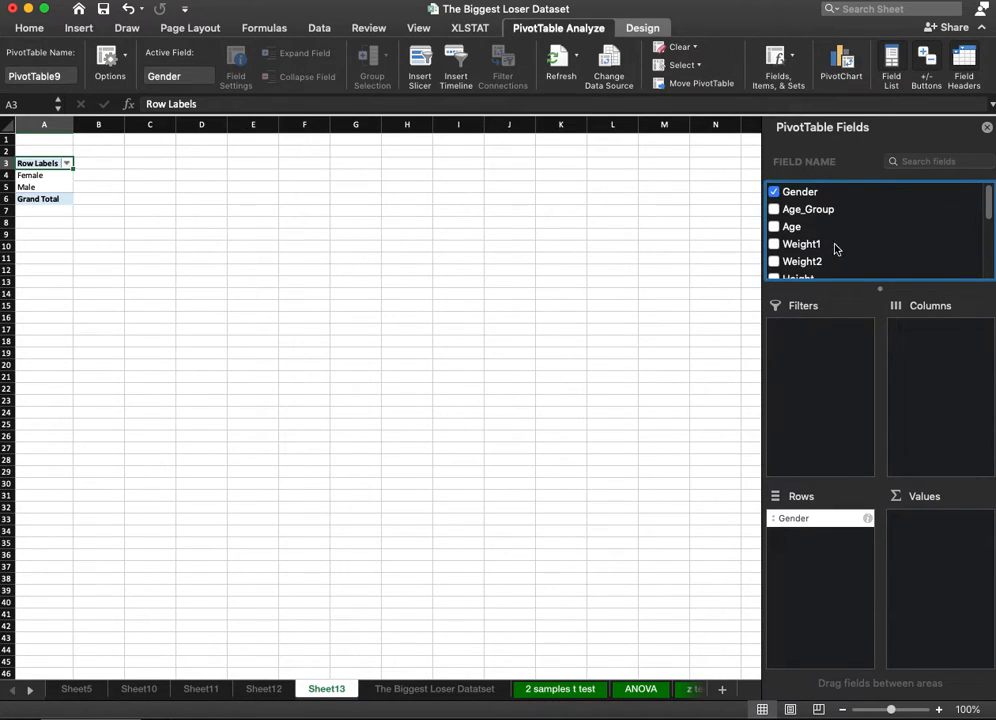
# Add the delta field to the PivotTable's values three times.
pyautogui.scroll(-5, 865, 238)
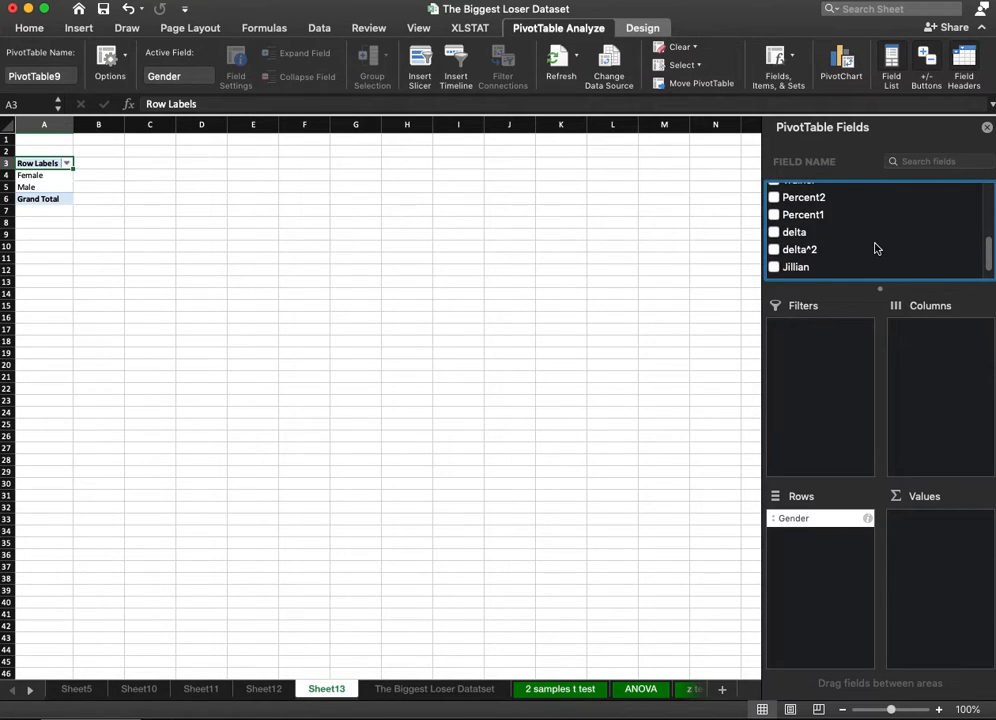
pyautogui.click(792, 223)
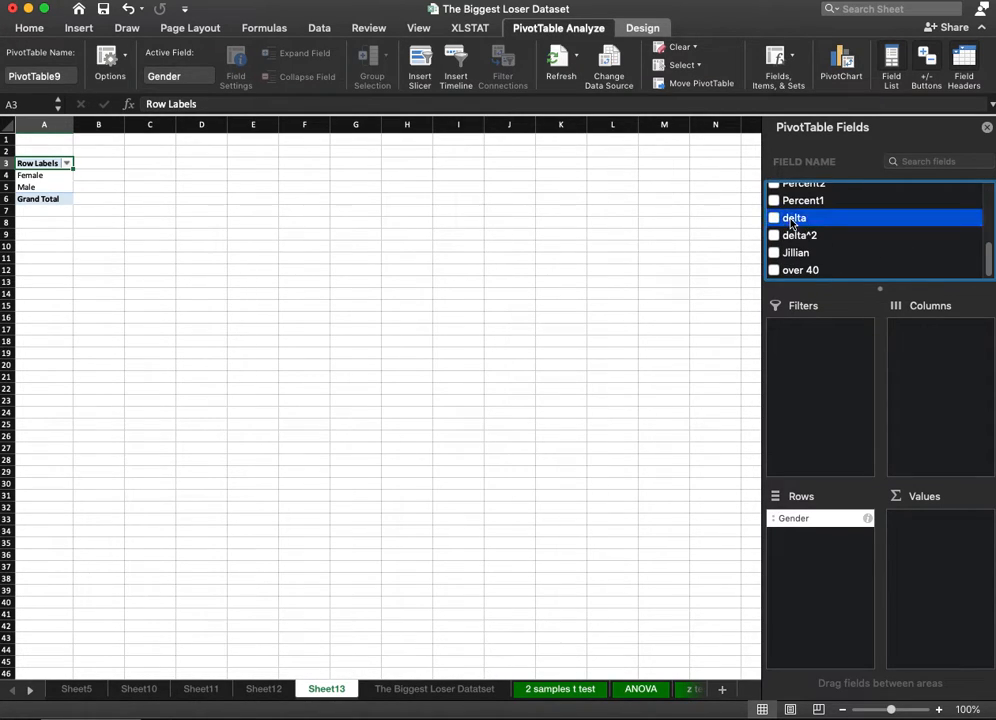
pyautogui.moveTo(792, 223); pyautogui.dragTo(949, 547)
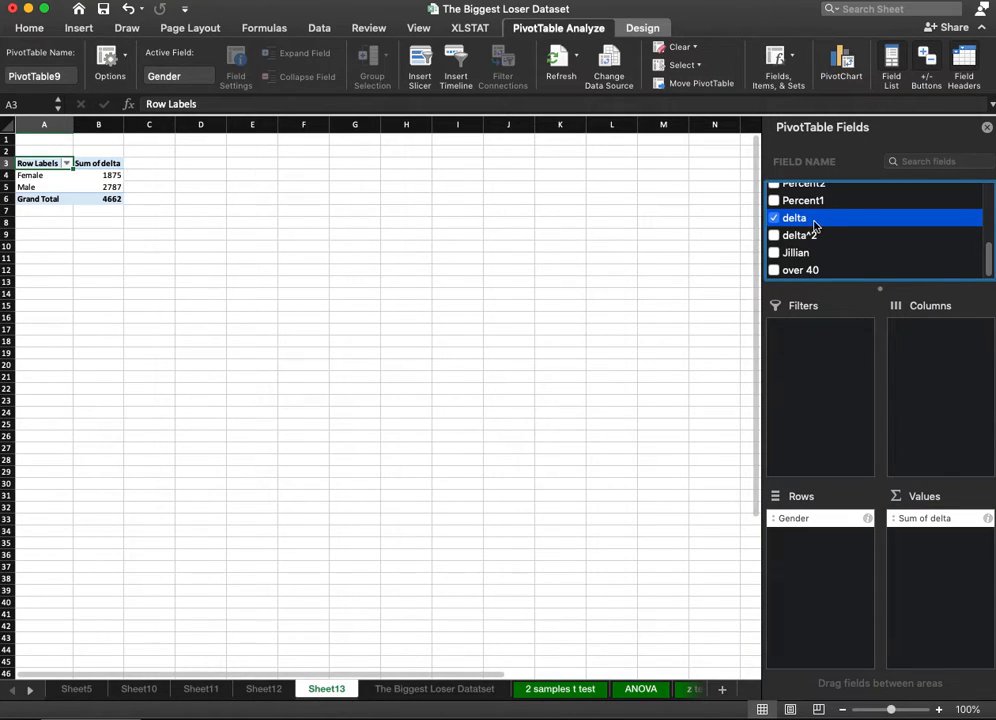
pyautogui.moveTo(820, 218); pyautogui.dragTo(943, 565)
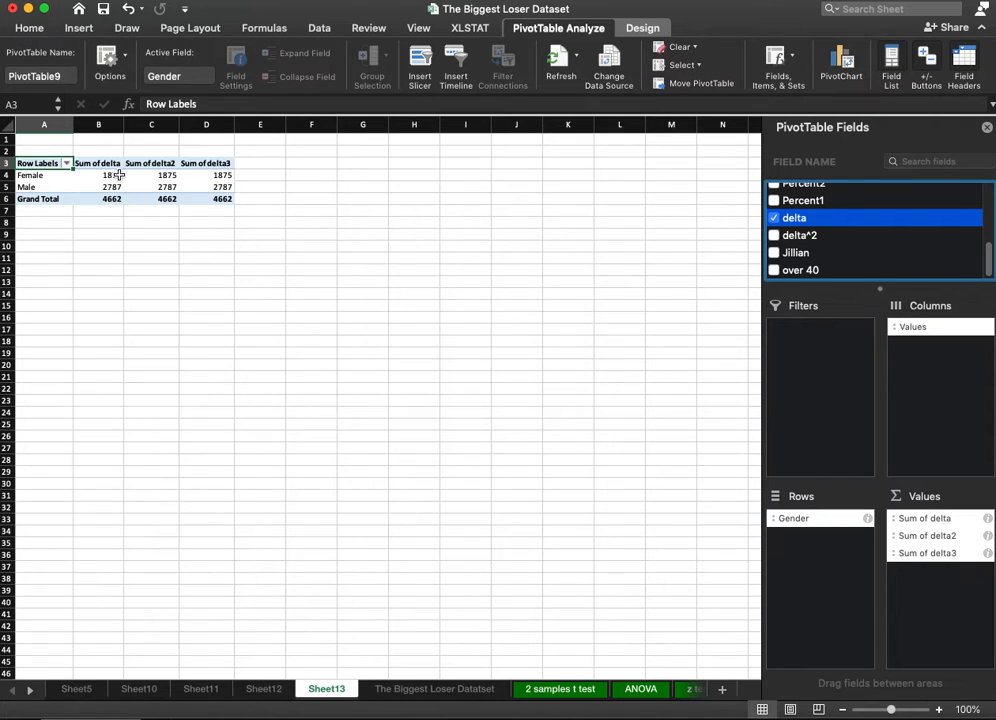
# Summarize the first delta value field by Average.
pyautogui.click(987, 519)
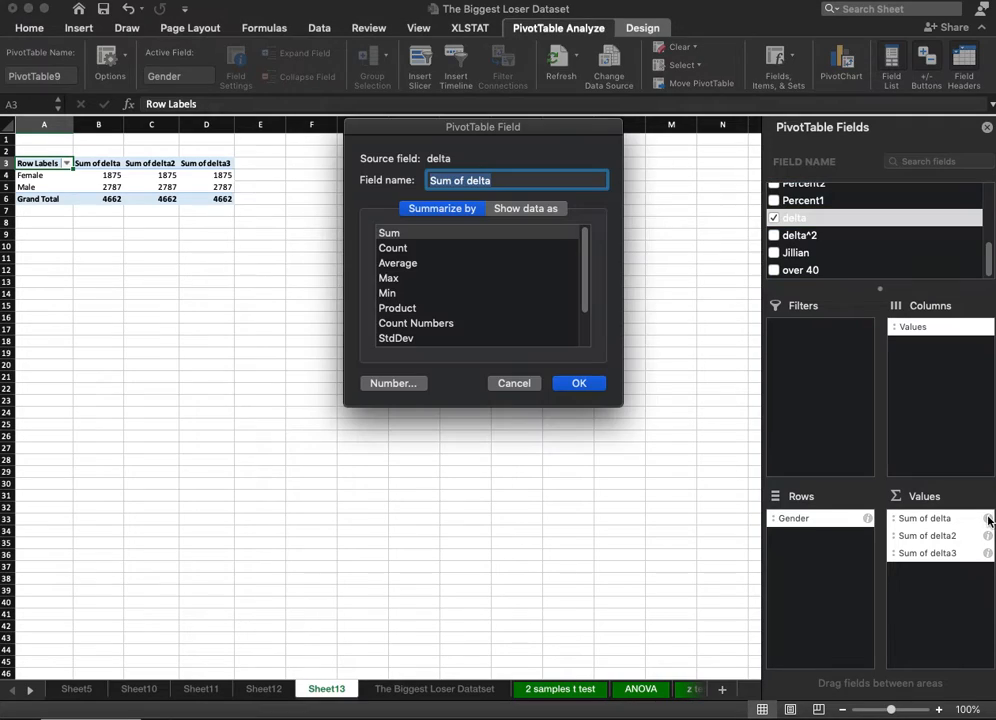
pyautogui.click(425, 264)
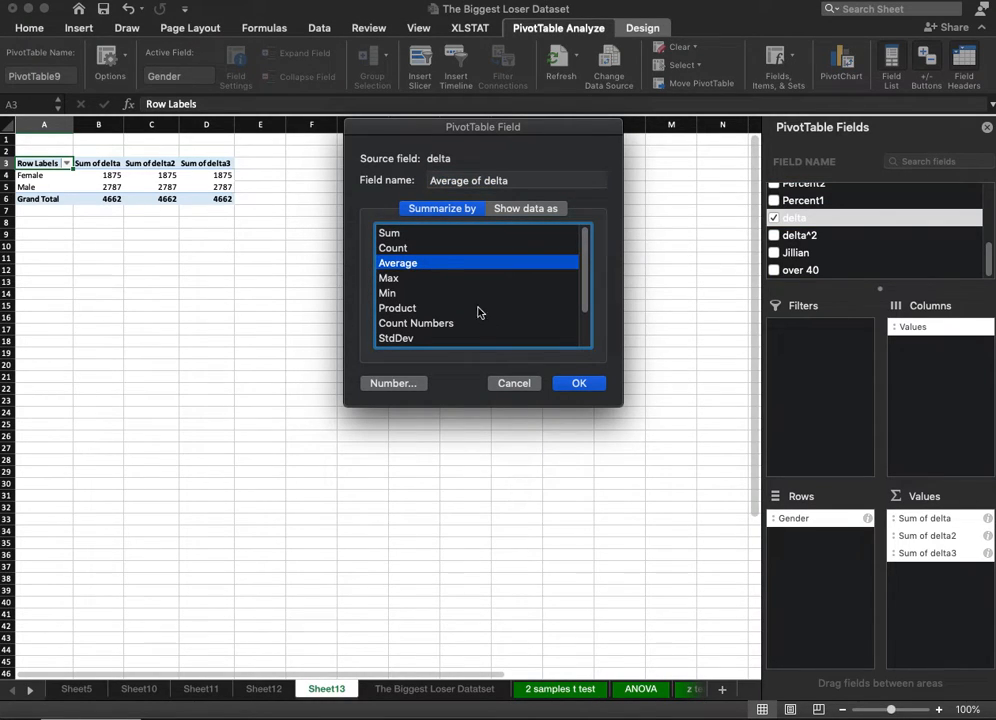
pyautogui.click(572, 385)
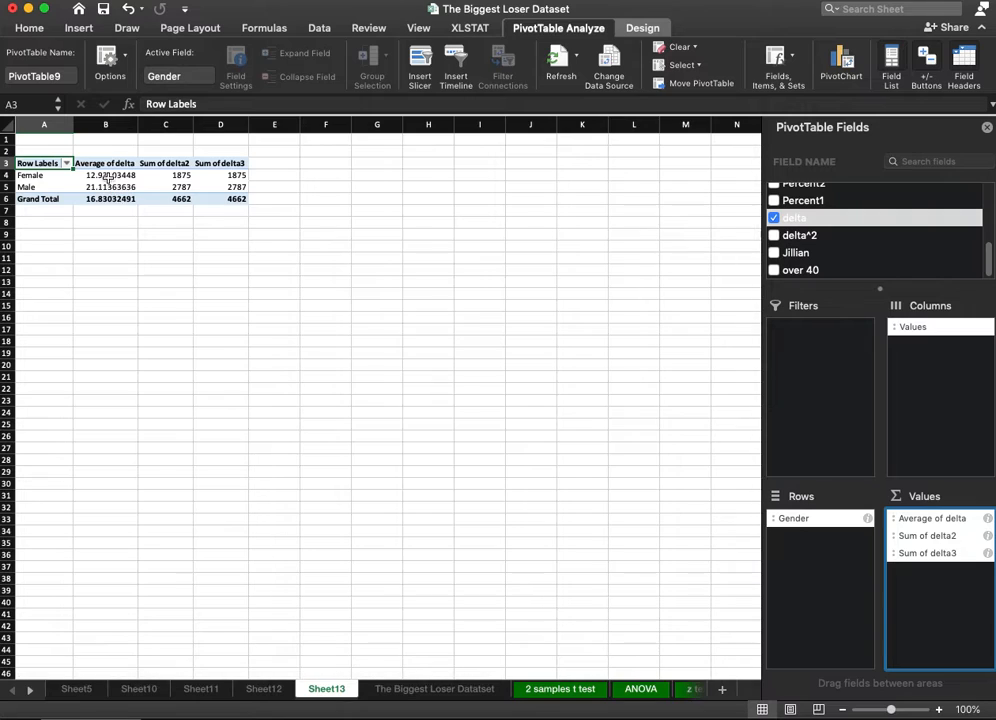
# Summarize the second delta value field by StdDev.
pyautogui.click(985, 540)
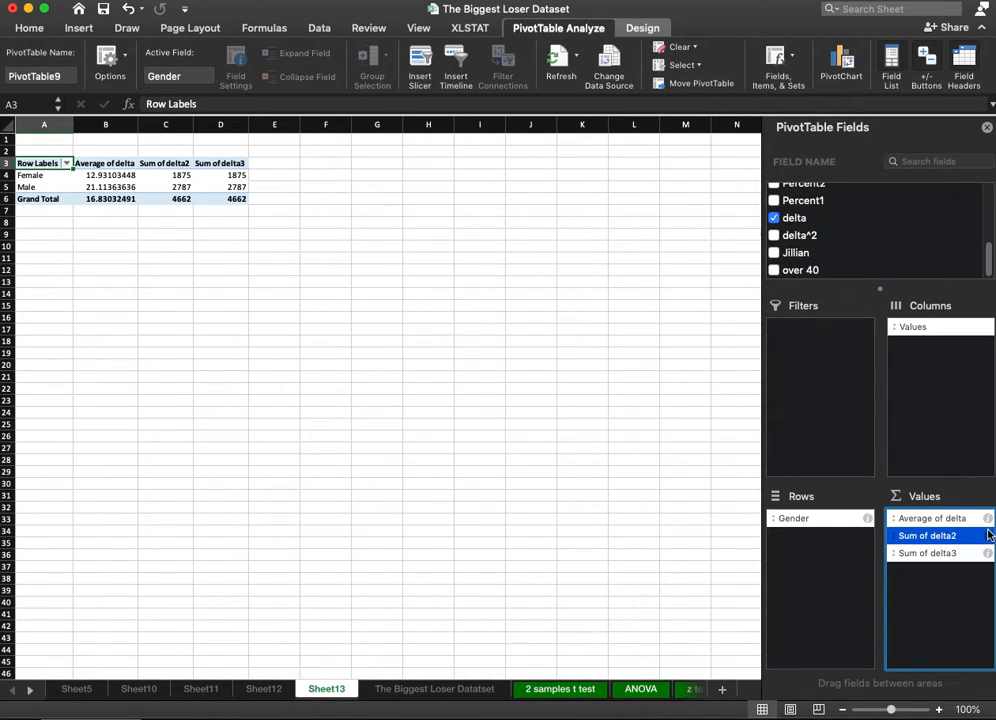
pyautogui.click(987, 535)
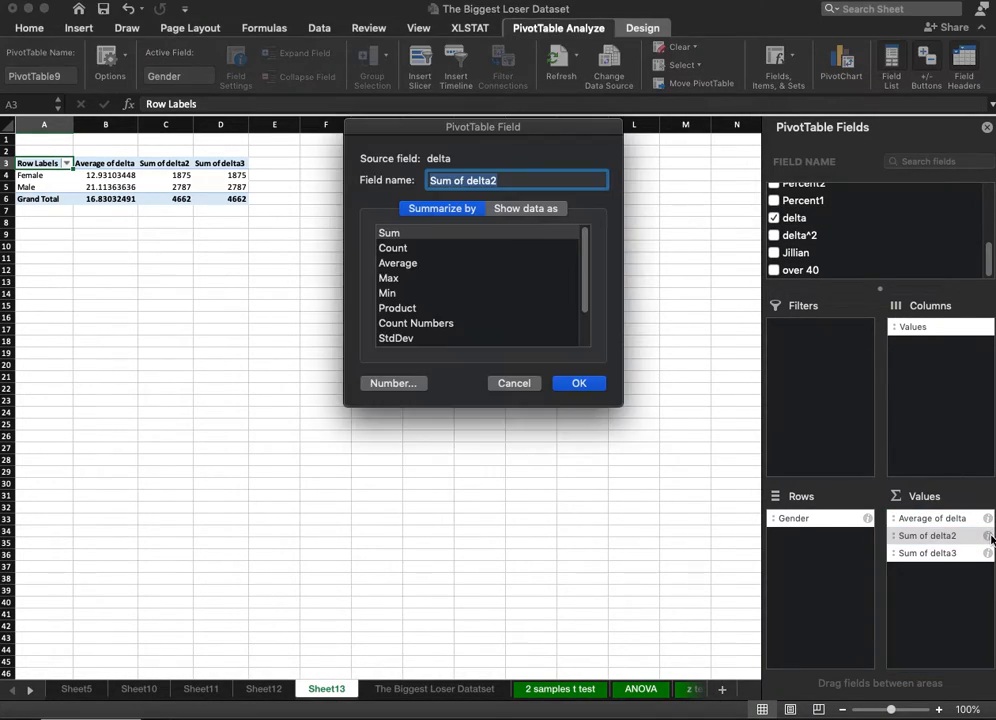
pyautogui.click(410, 339)
pyautogui.click(579, 383)
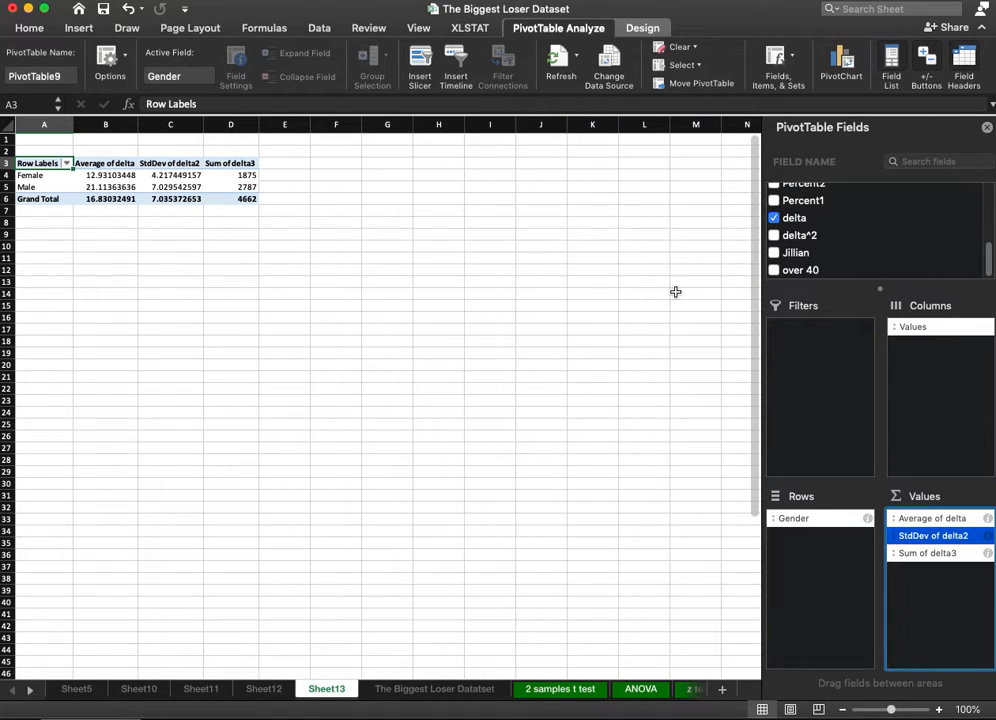
# Summarize the third delta value field by Count.
pyautogui.click(987, 553)
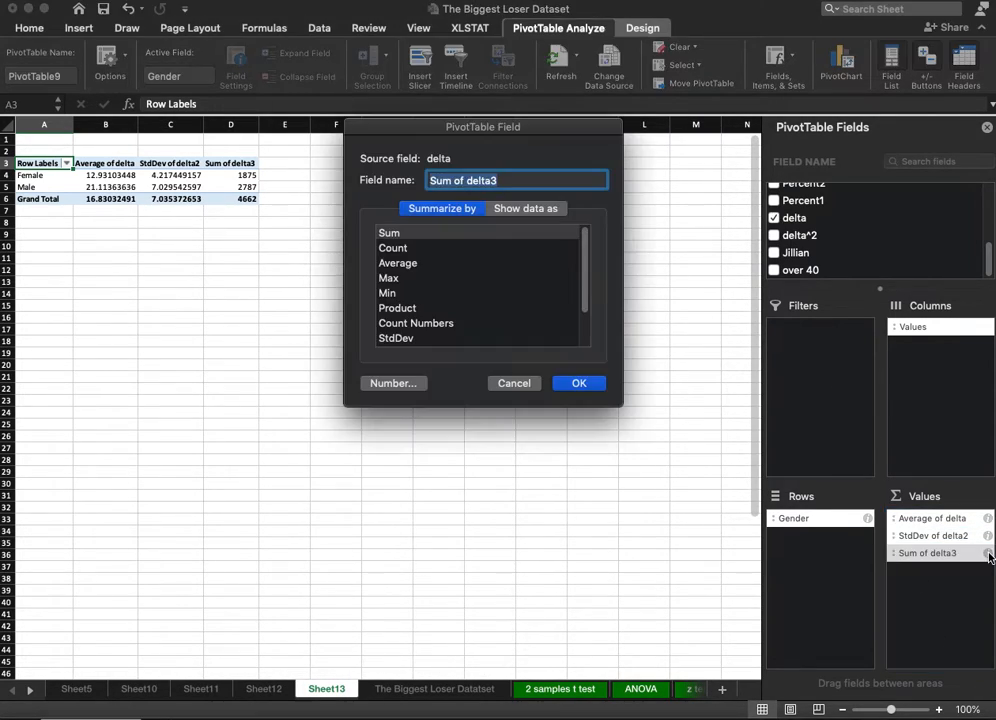
pyautogui.scroll(-1, 398, 284)
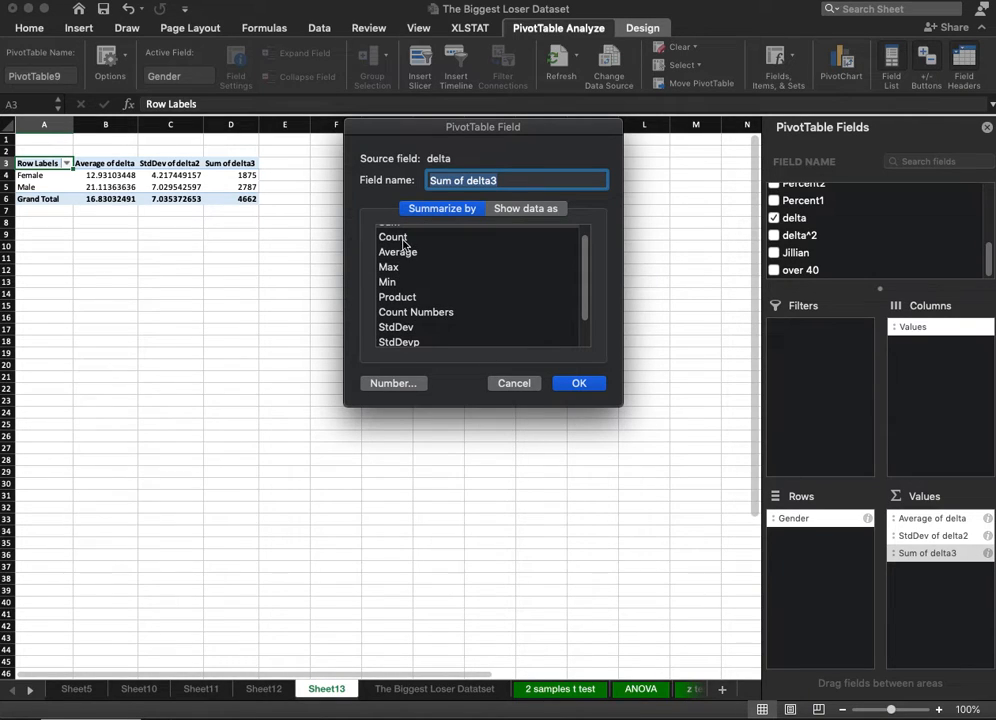
pyautogui.click(404, 242)
pyautogui.click(579, 383)
# Review the average, standard deviation and count of delta for the Female and Male rows.
pyautogui.click(165, 363)
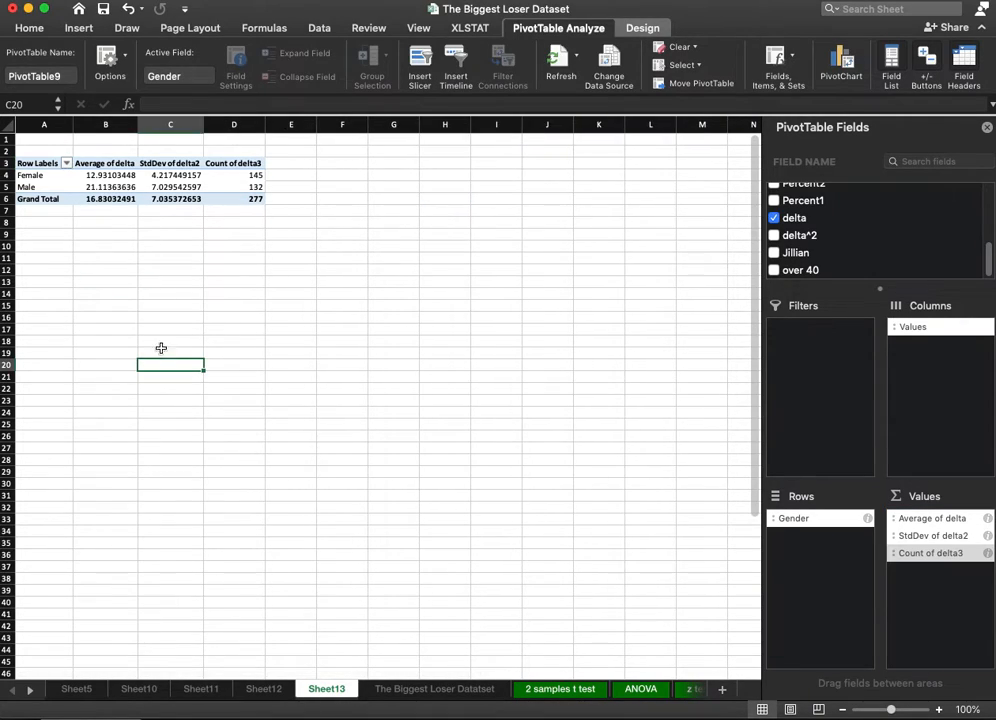
pyautogui.click(116, 175)
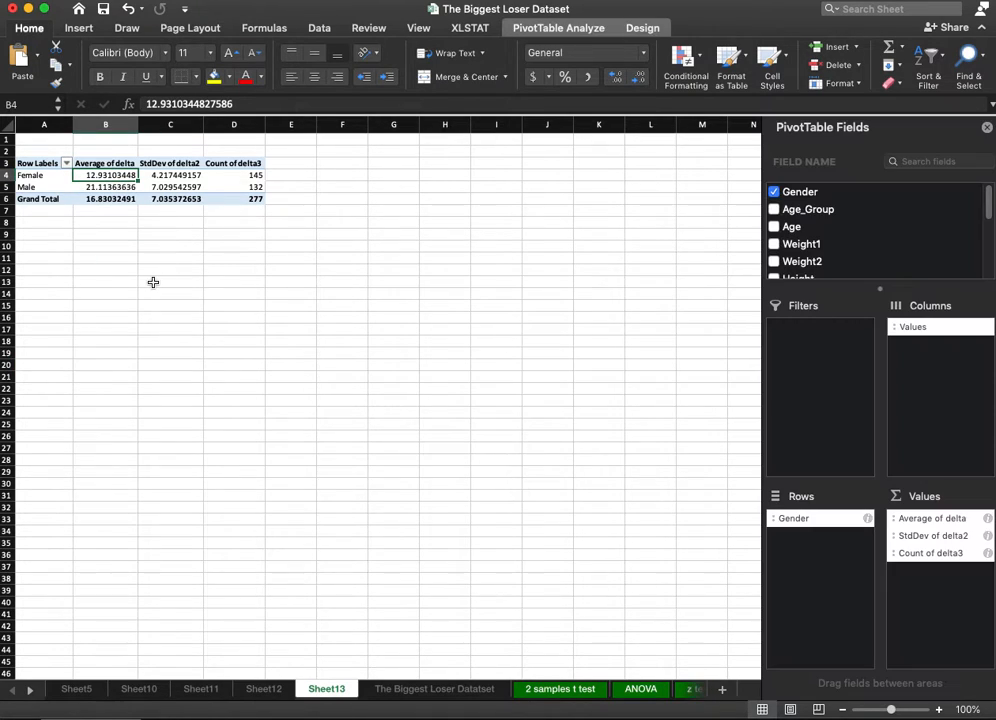
pyautogui.click(90, 185)
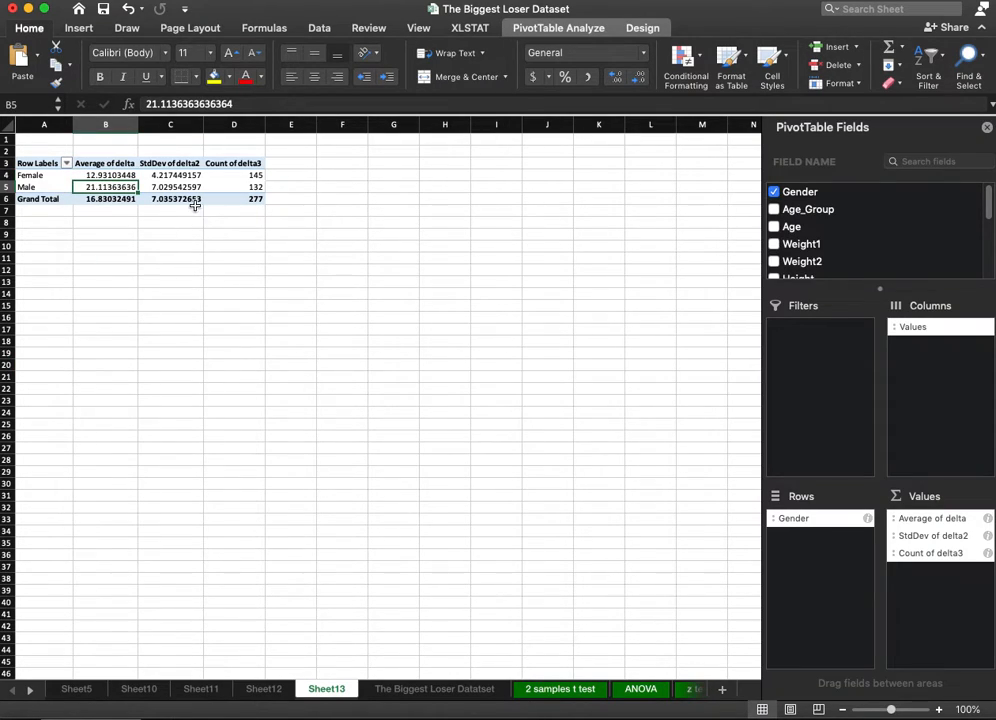
pyautogui.moveTo(168, 175); pyautogui.dragTo(174, 187)
pyautogui.moveTo(240, 175); pyautogui.dragTo(247, 187)
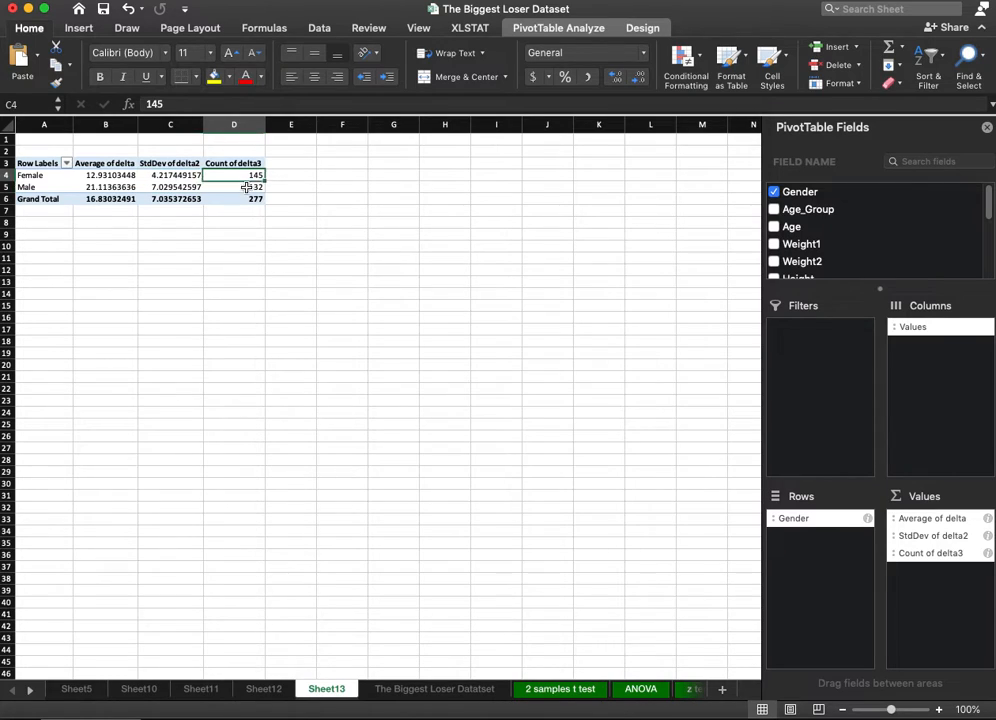
pyautogui.click(267, 257)
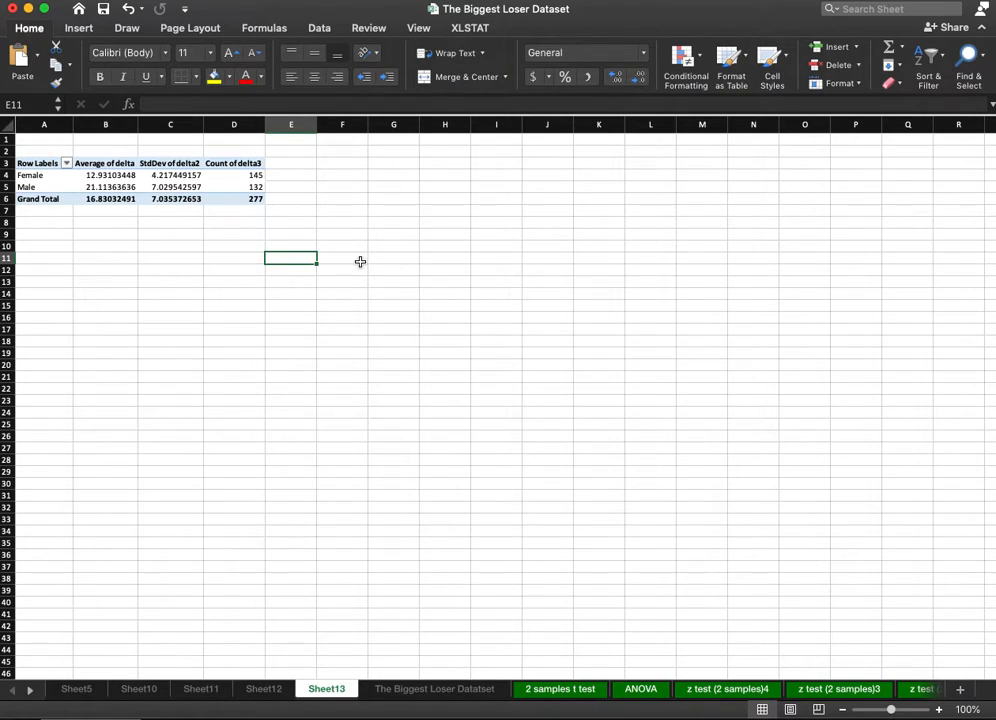
# Copy the z formula picture from Sheet11 into Sheet13 and place it beside the PivotTable, over columns G to P.
pyautogui.click(205, 691)
pyautogui.click(685, 188)
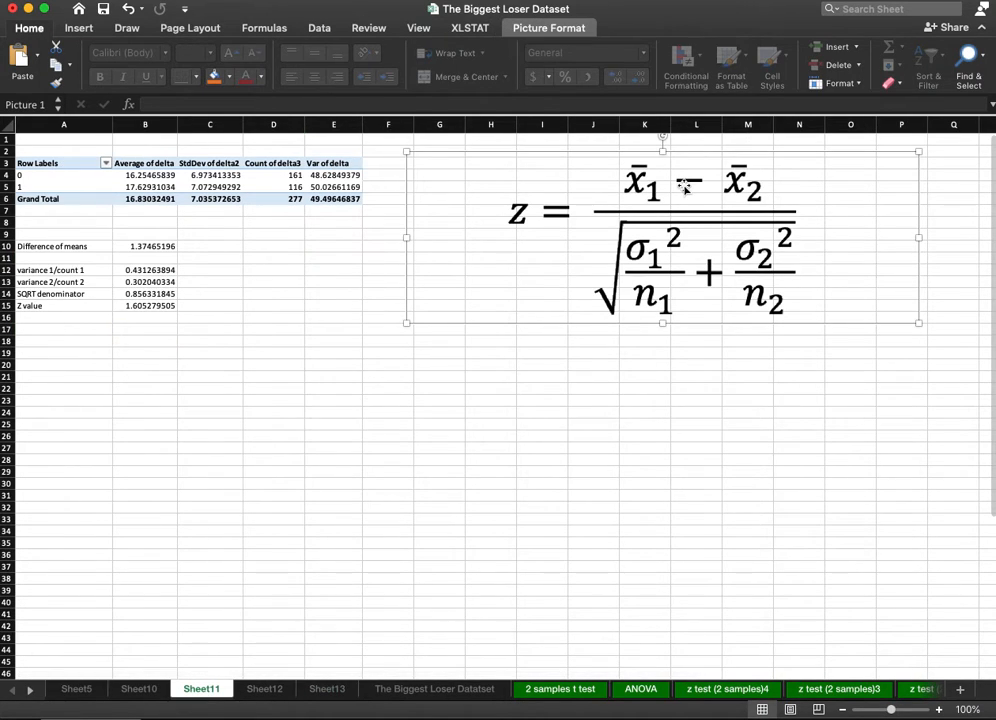
pyautogui.click(334, 691)
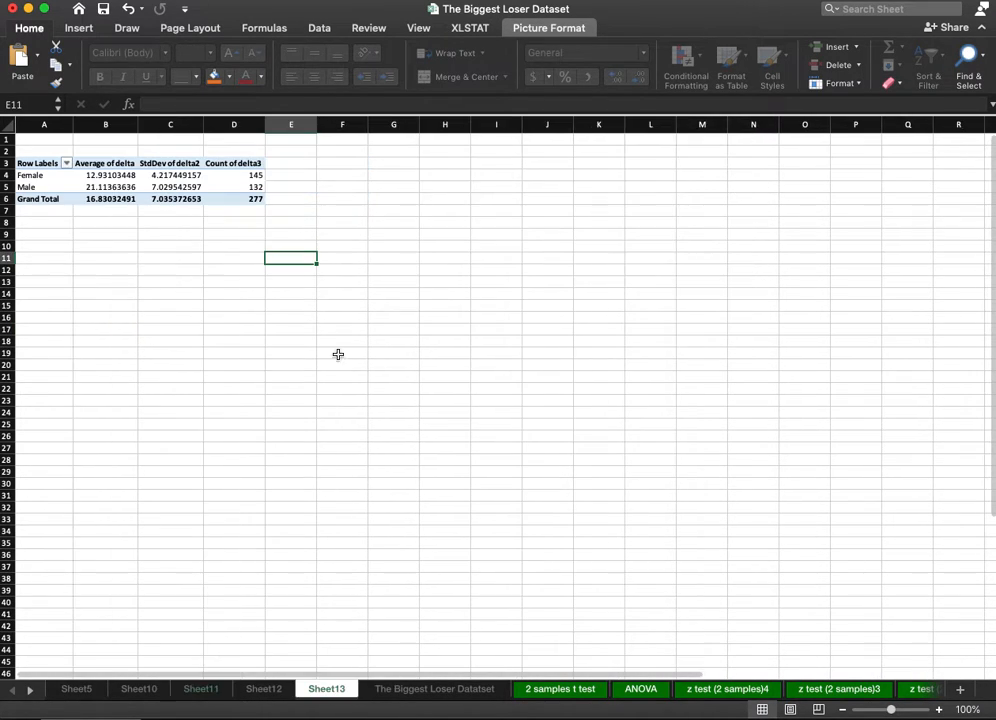
pyautogui.press('super+v')
pyautogui.moveTo(478, 335); pyautogui.dragTo(574, 247)
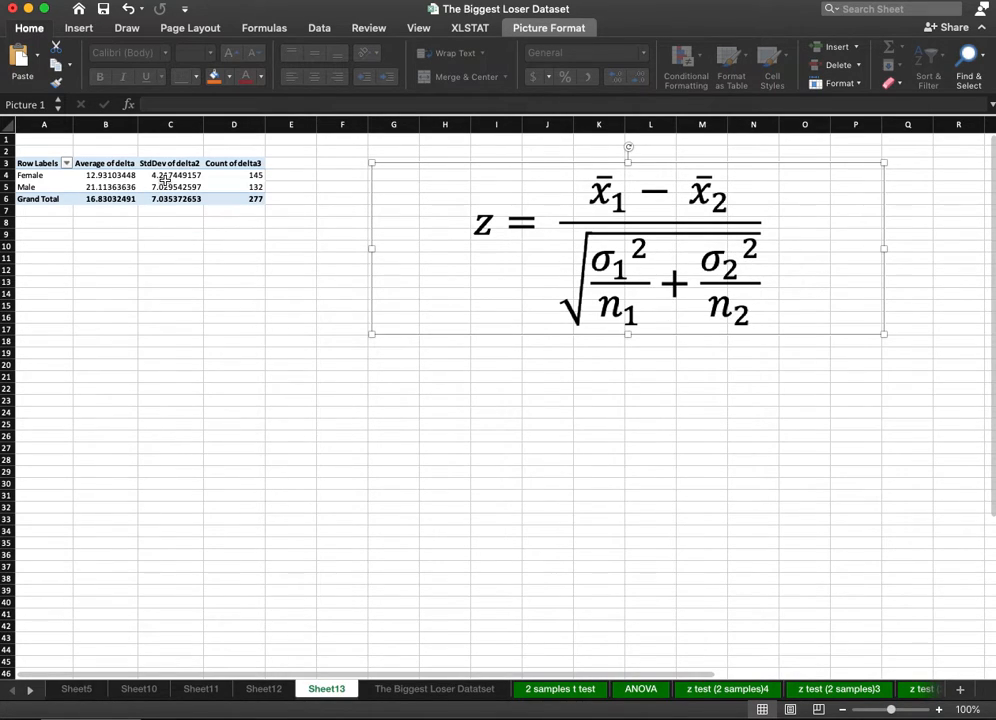
# Label cell A9 "point difference".
pyautogui.click(95, 236)
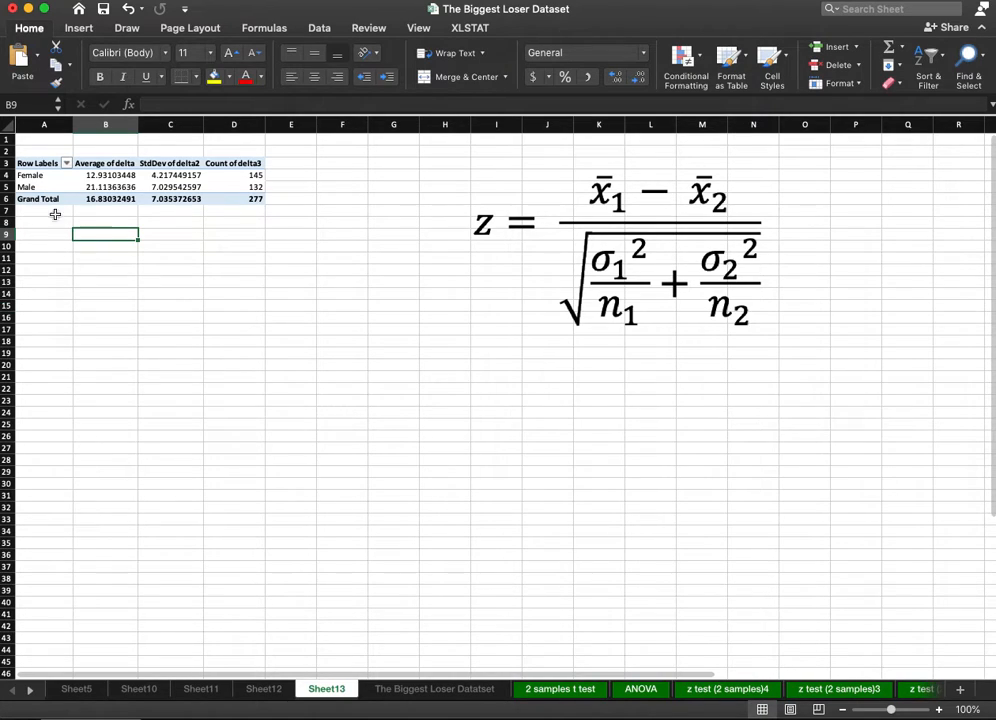
pyautogui.click(47, 234)
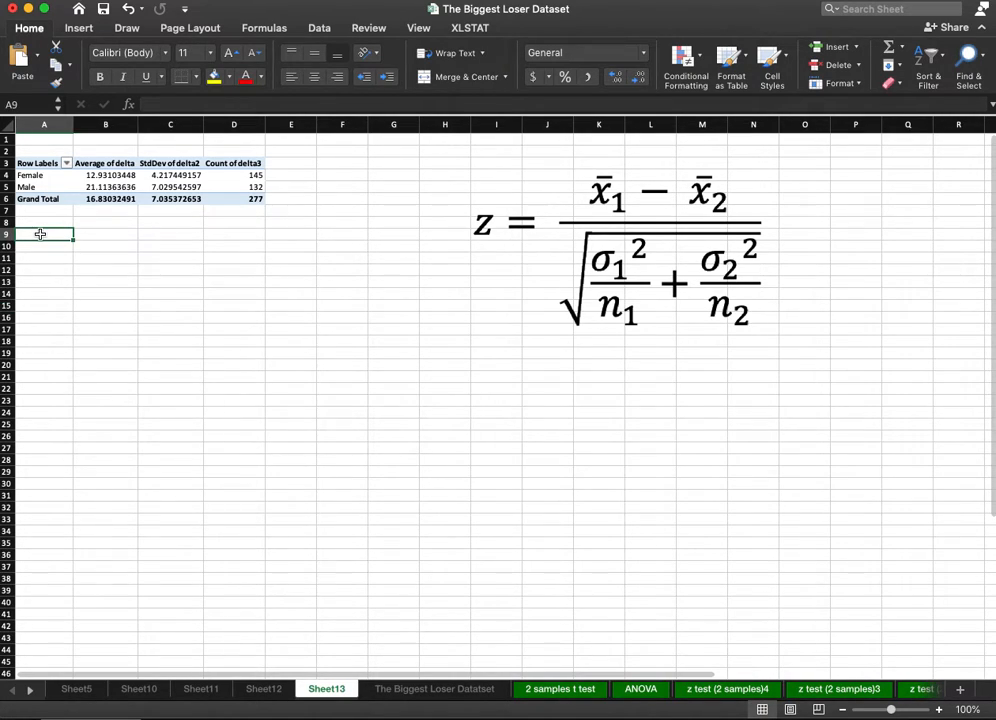
pyautogui.write('point difference')
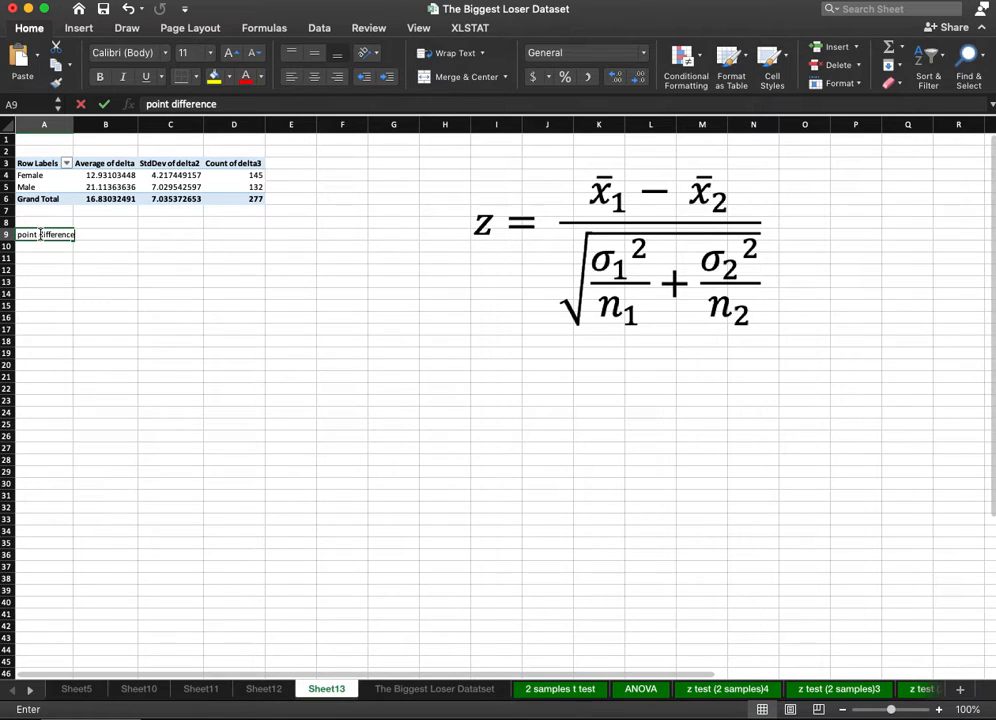
pyautogui.press('Return')
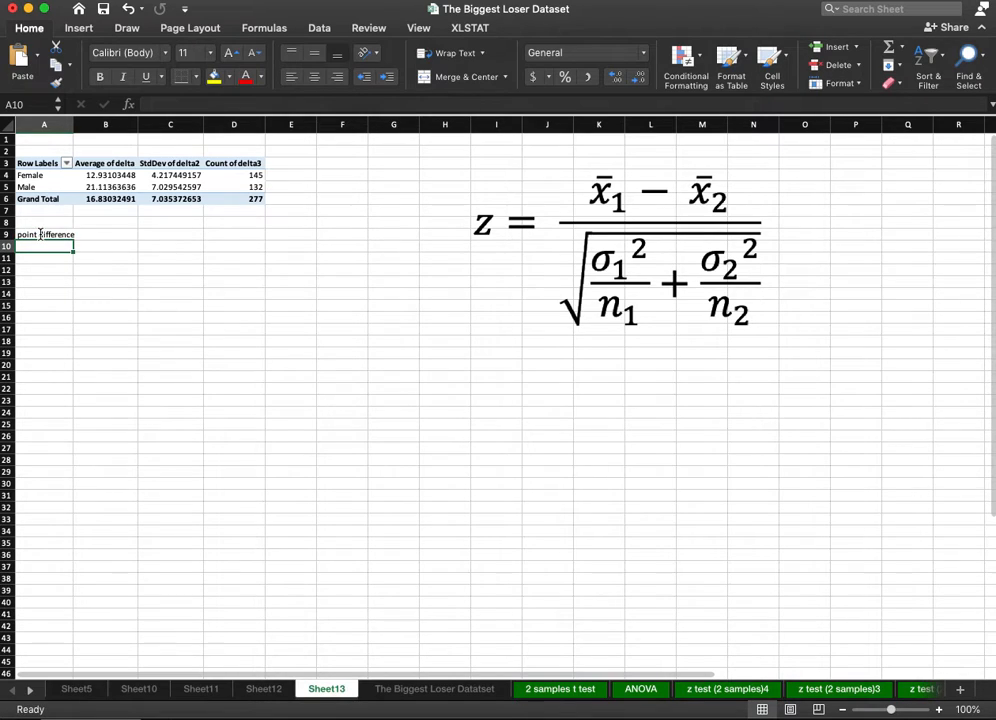
pyautogui.click(41, 234)
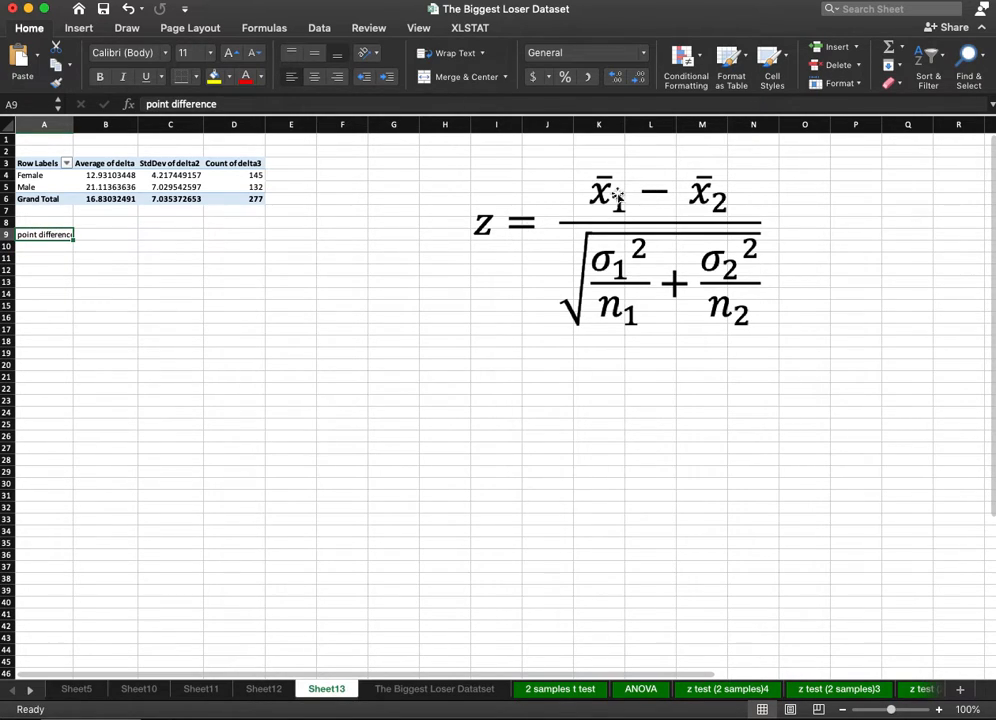
# Calculate the point difference in B9 as the Female average of delta minus the Male average of delta.
pyautogui.click(105, 233)
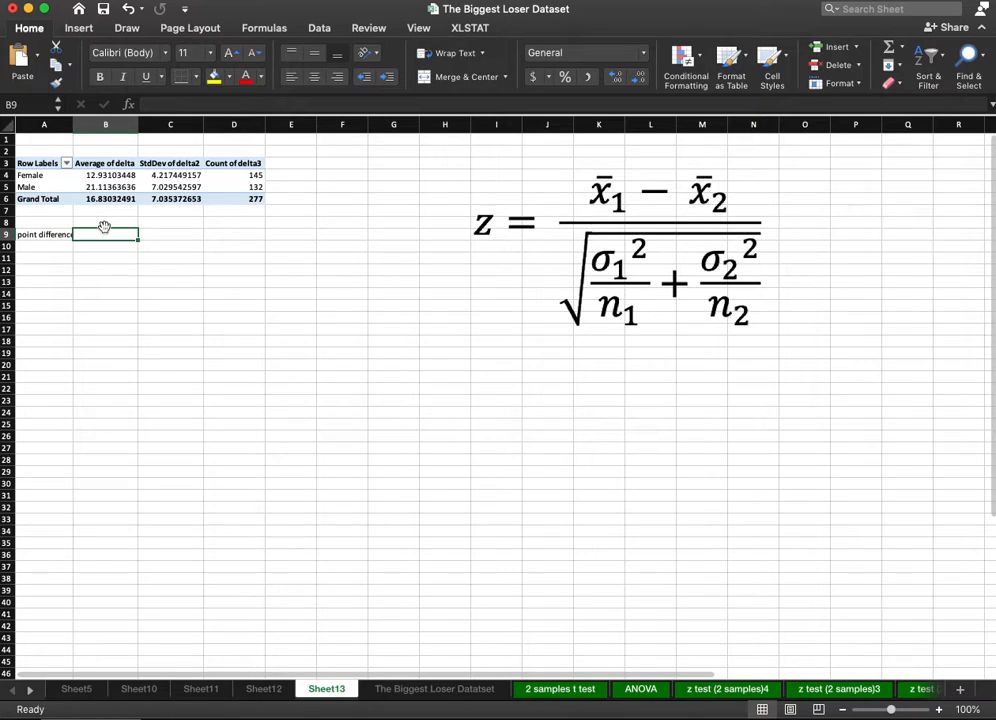
pyautogui.write('=')
pyautogui.click(100, 175)
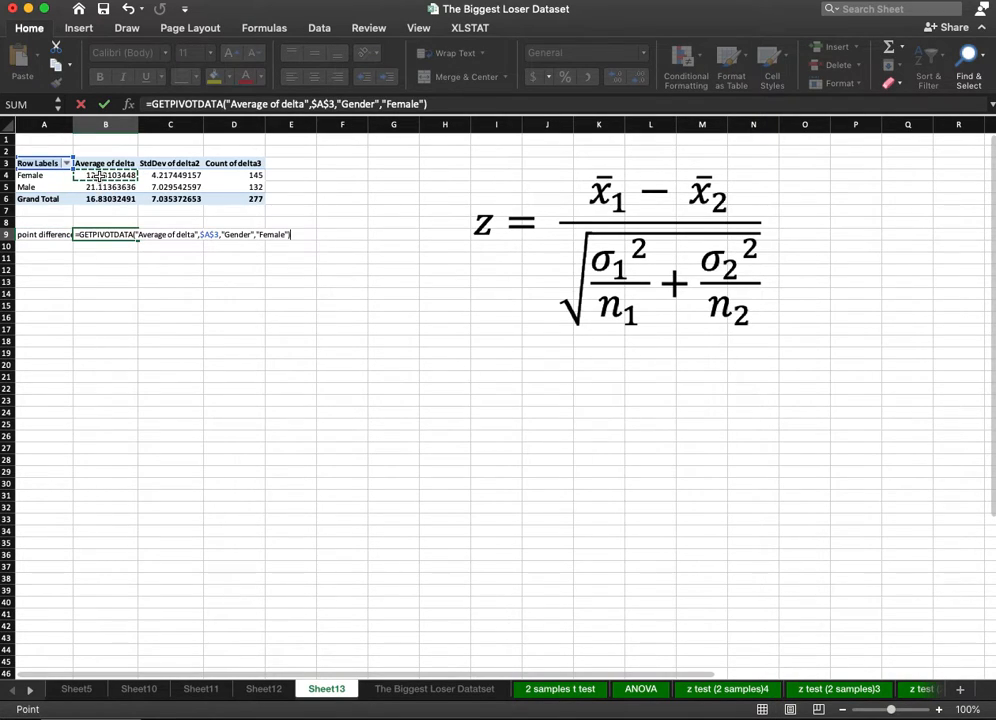
pyautogui.write('-')
pyautogui.click(92, 187)
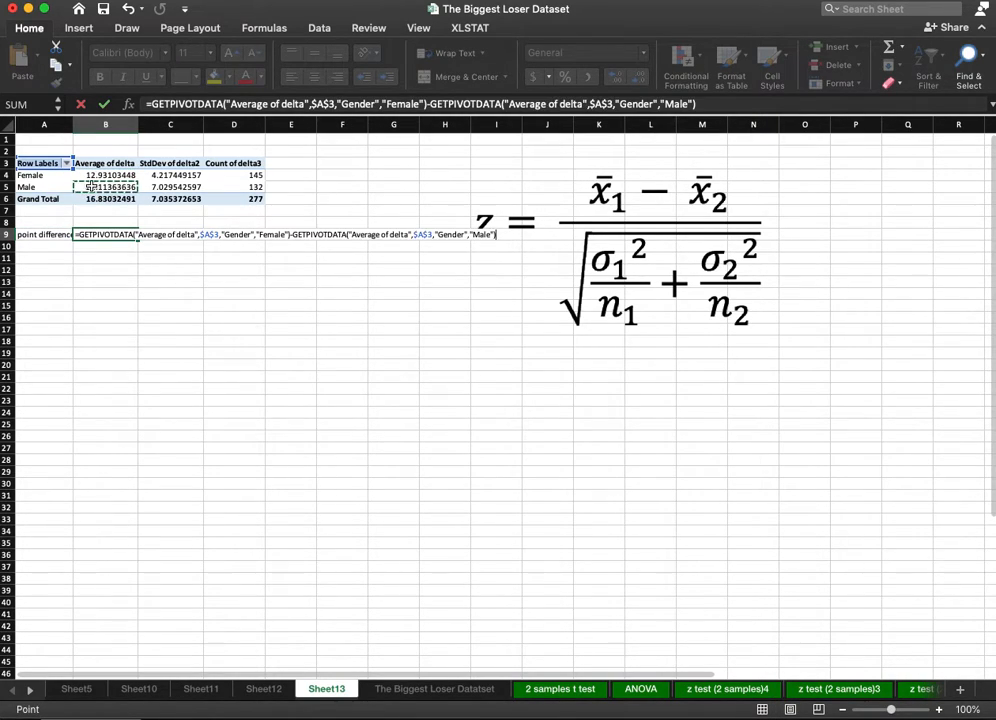
pyautogui.press('Return')
pyautogui.press('Left')
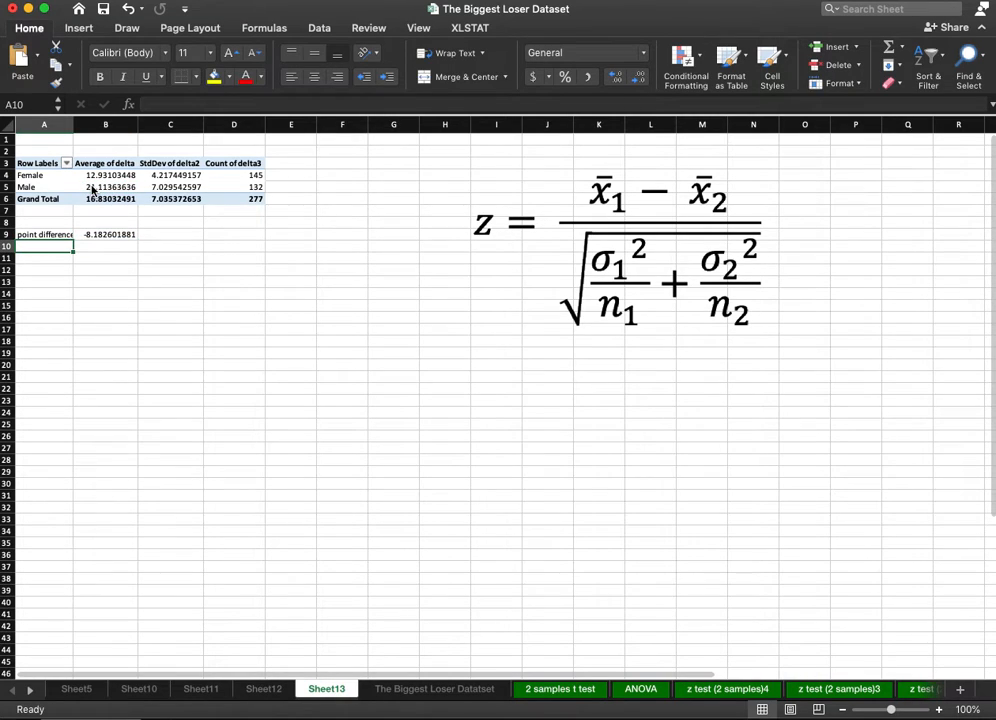
# Label cell A11 "SE1".
pyautogui.press('Down')
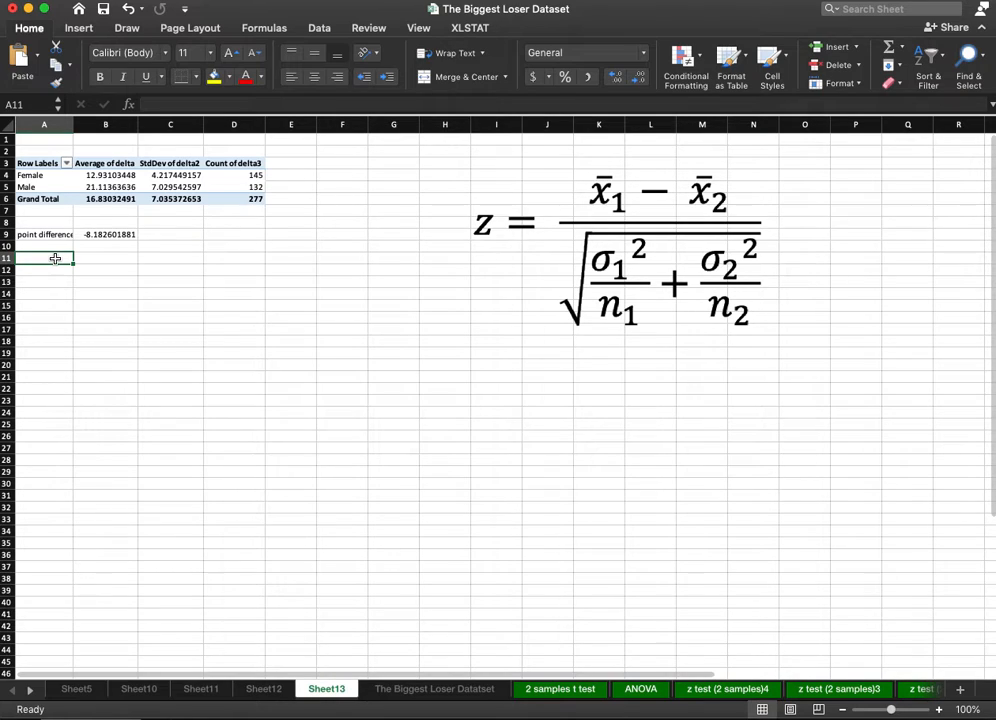
pyautogui.write('SE')
pyautogui.press('Tab')
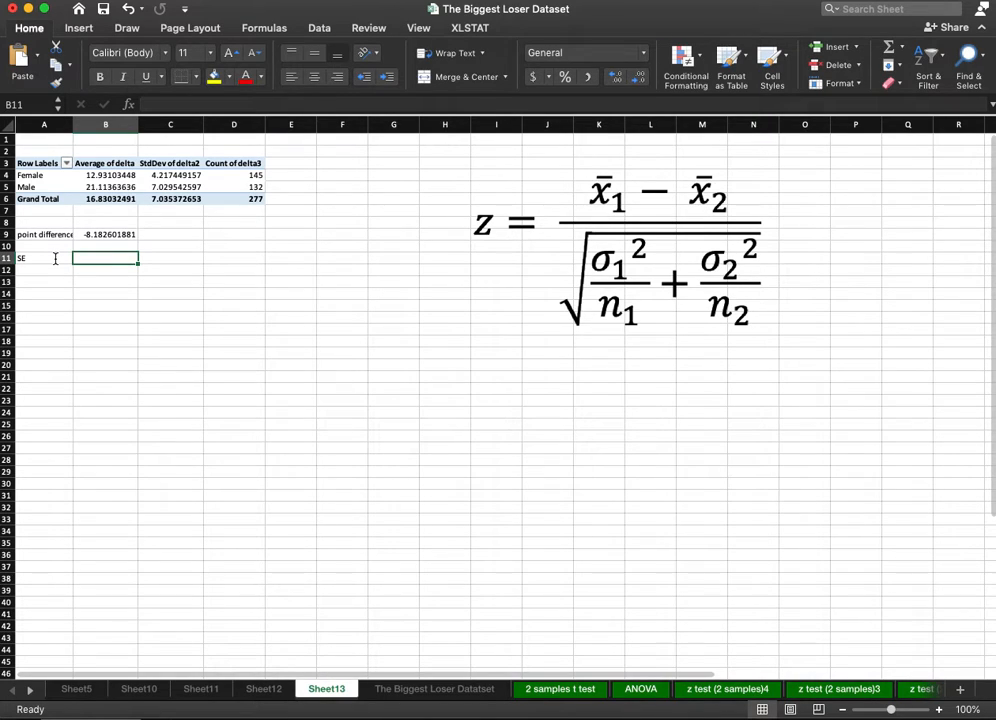
pyautogui.click(55, 259)
pyautogui.doubleClick(55, 259)
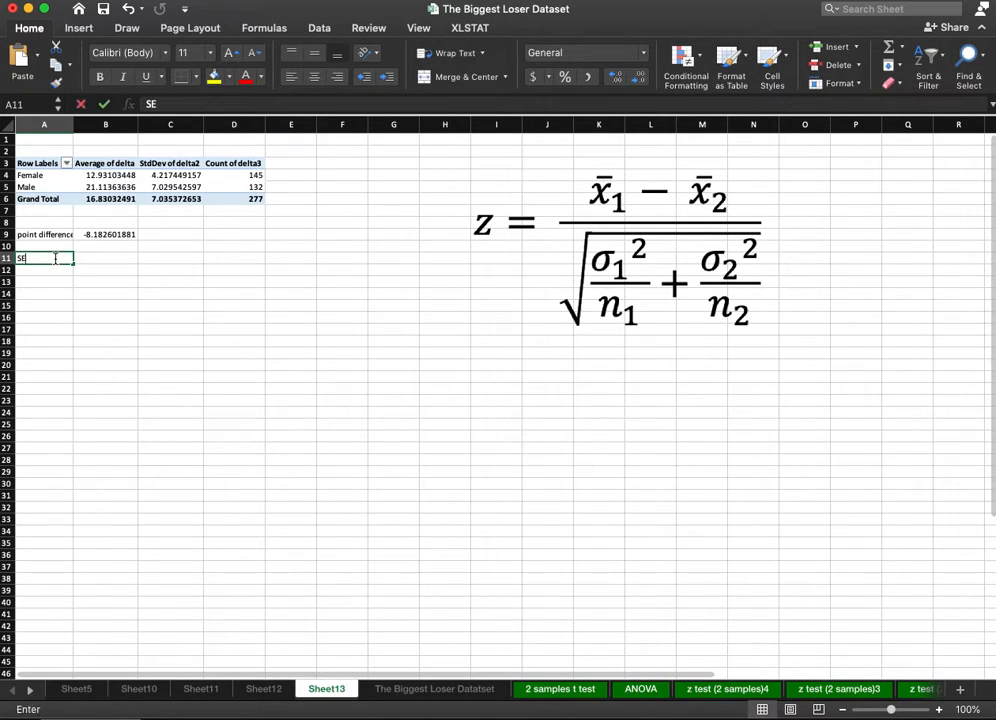
pyautogui.write('1')
pyautogui.press('Tab')
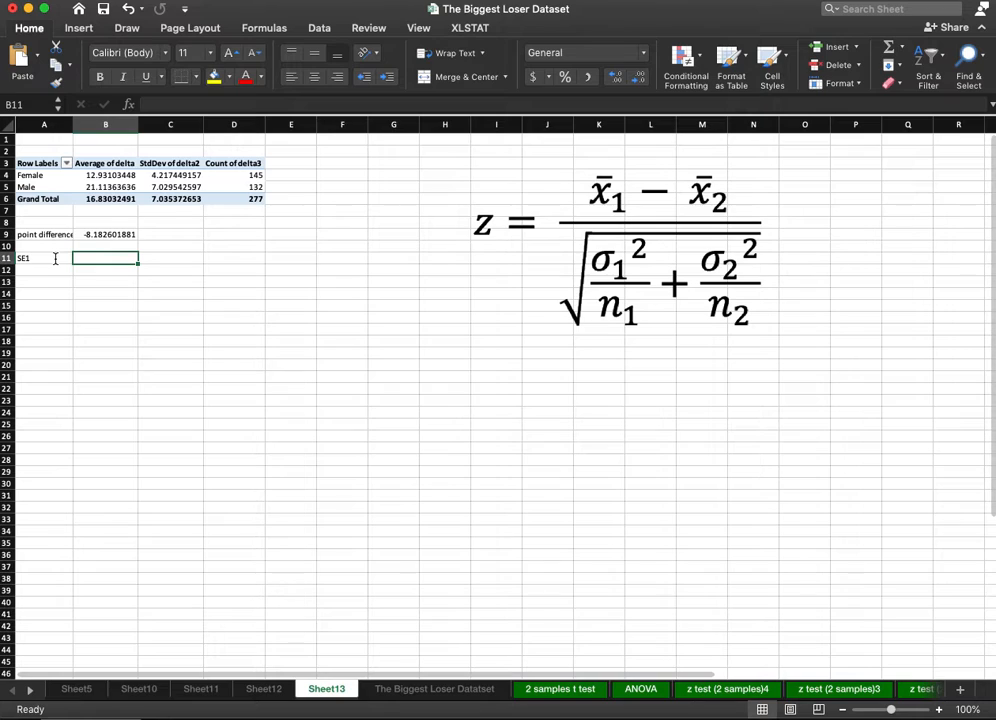
# Calculate SE1 in B11 as the Female standard deviation squared divided by the Female count, referencing the PivotTable cells.
pyautogui.write('=')
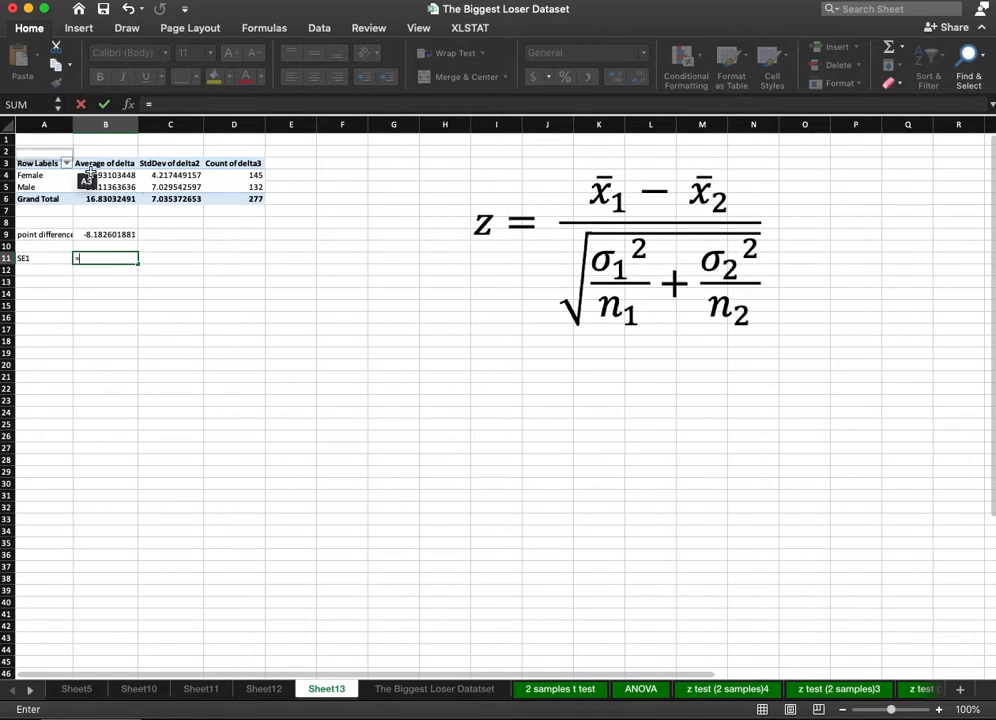
pyautogui.click(183, 175)
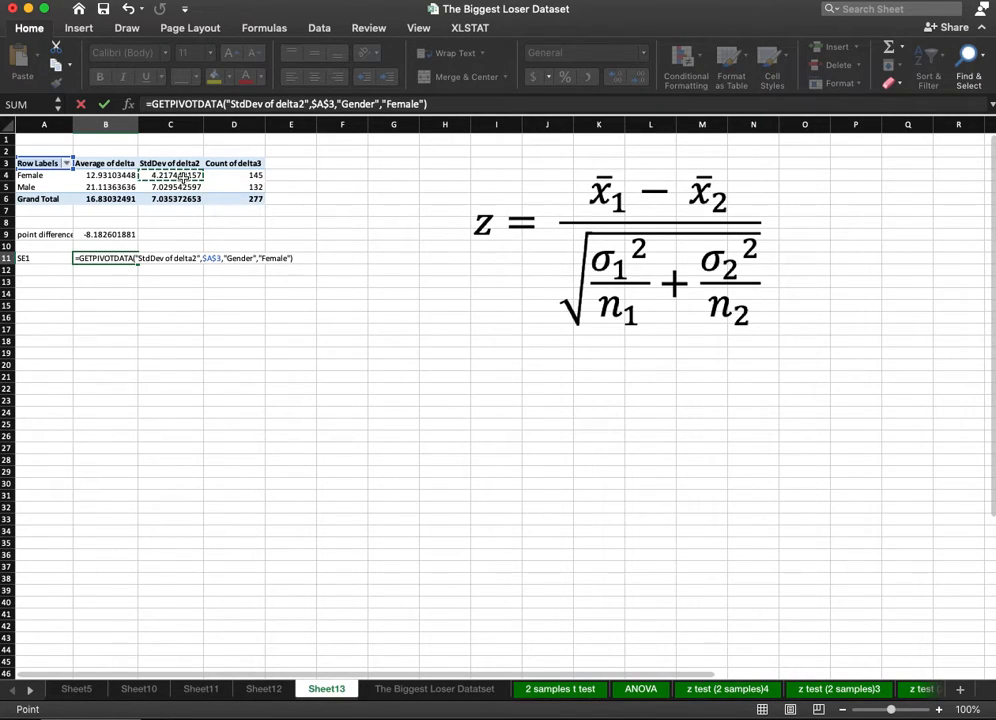
pyautogui.write('^2')
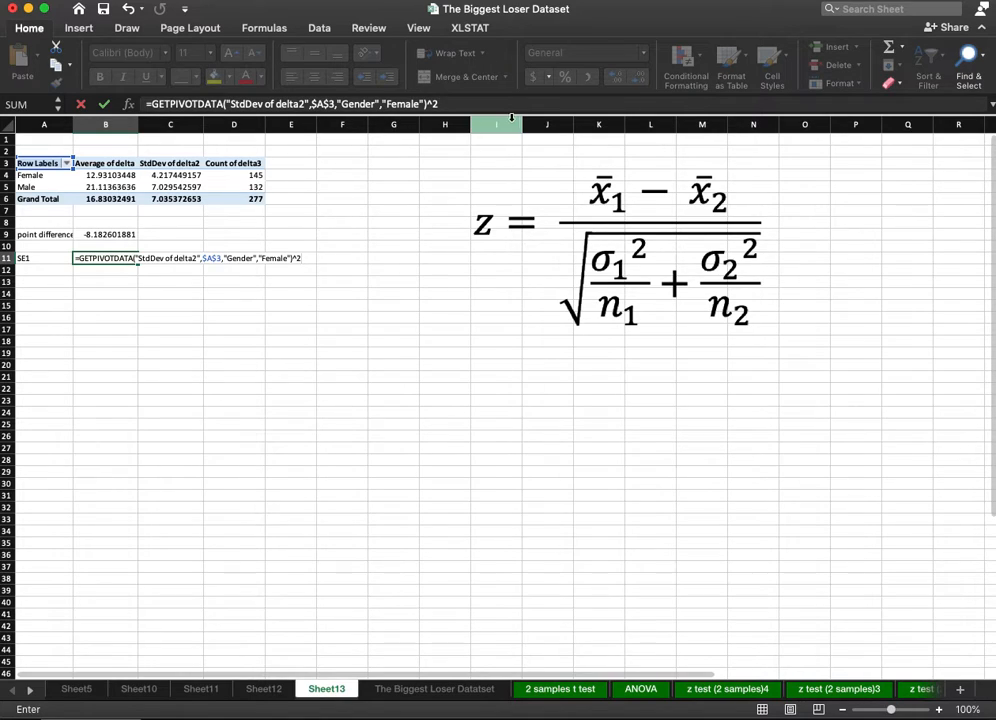
pyautogui.click(458, 102)
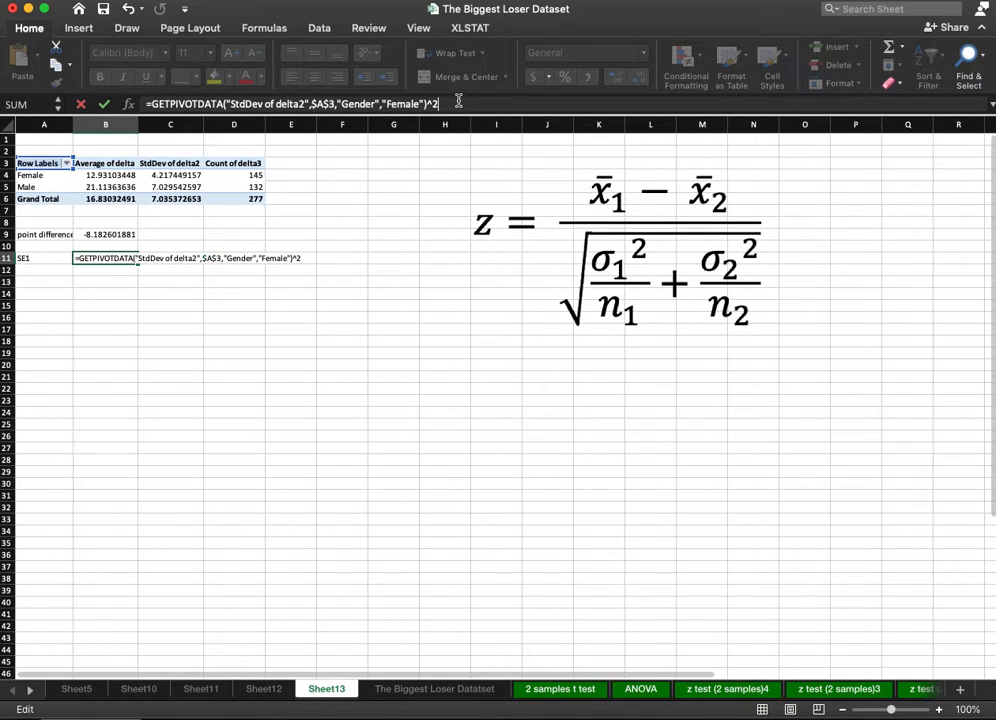
pyautogui.write('2/')
pyautogui.click(255, 175)
pyautogui.press('Return')
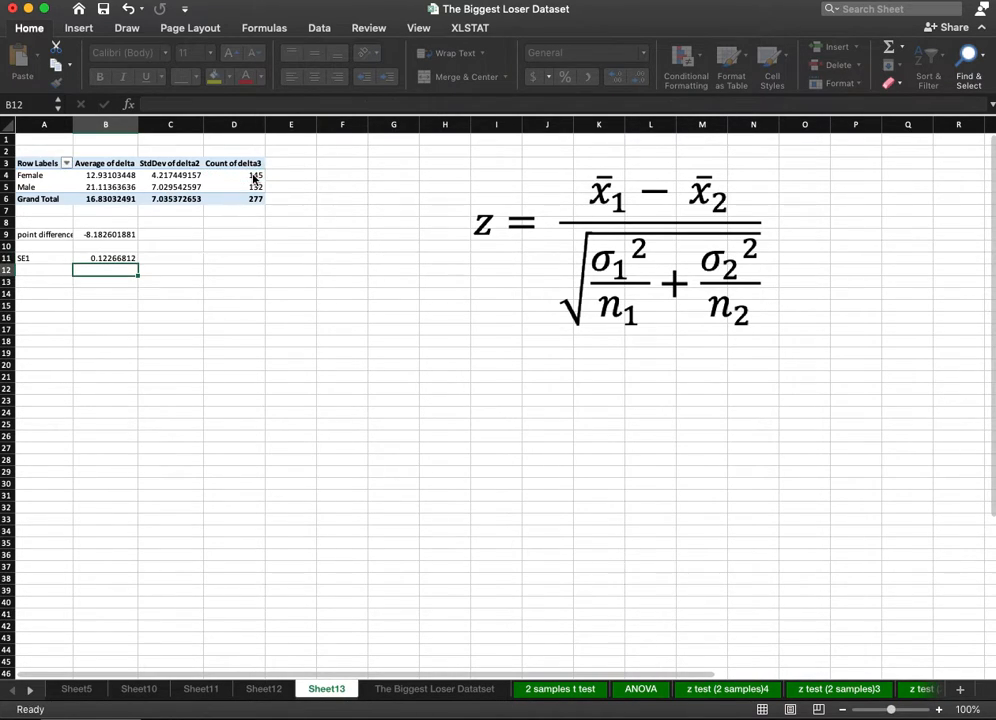
# Label cell A12 "SE2".
pyautogui.click(40, 273)
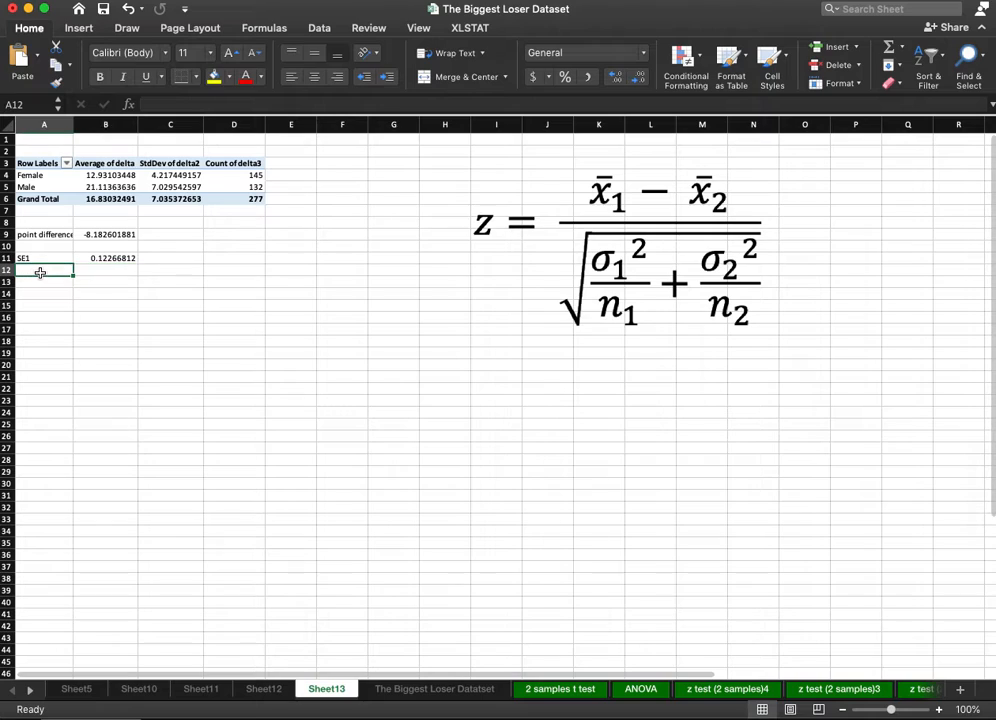
pyautogui.write('S')
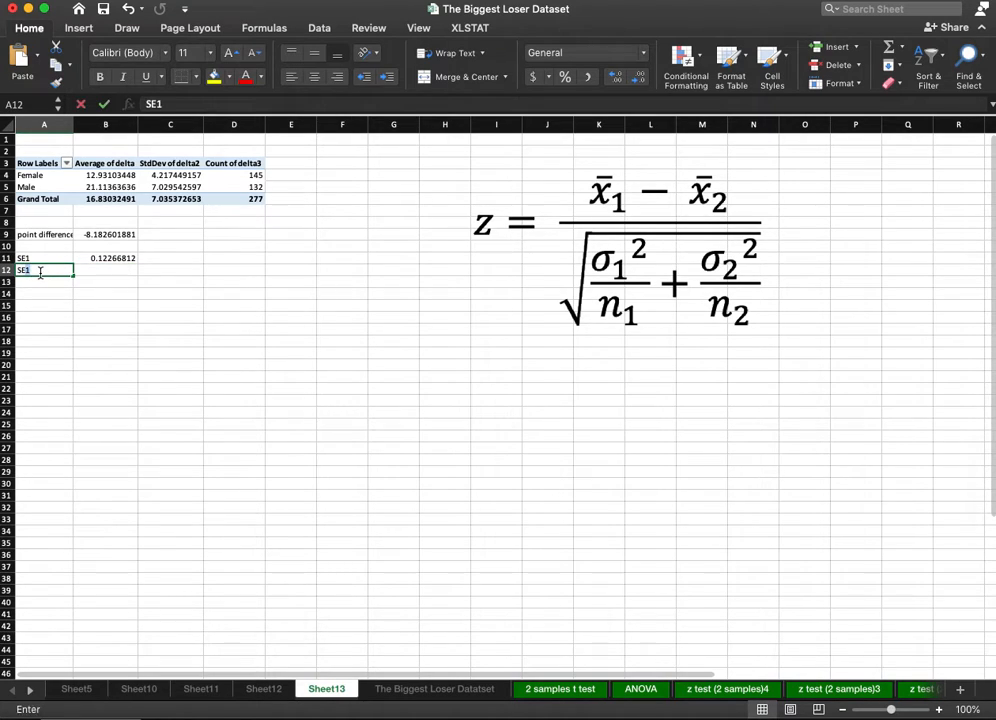
pyautogui.write('E2')
pyautogui.press('Tab')
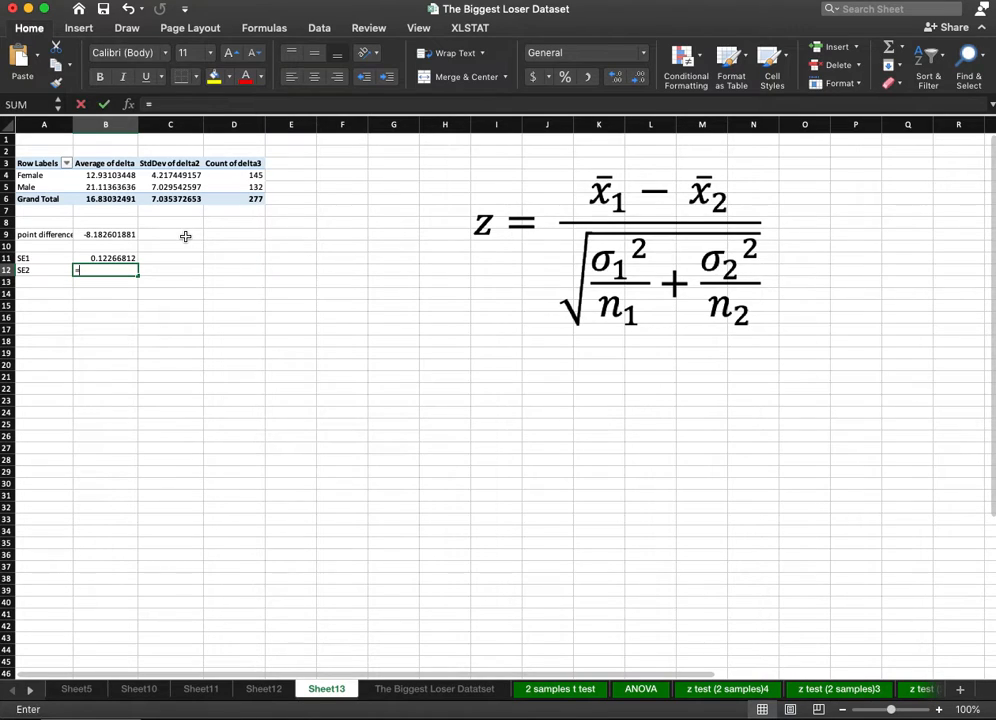
# Calculate SE2 in B12 as the Male standard deviation squared divided by the Male count, referencing the PivotTable cells.
pyautogui.write('=')
pyautogui.click(178, 187)
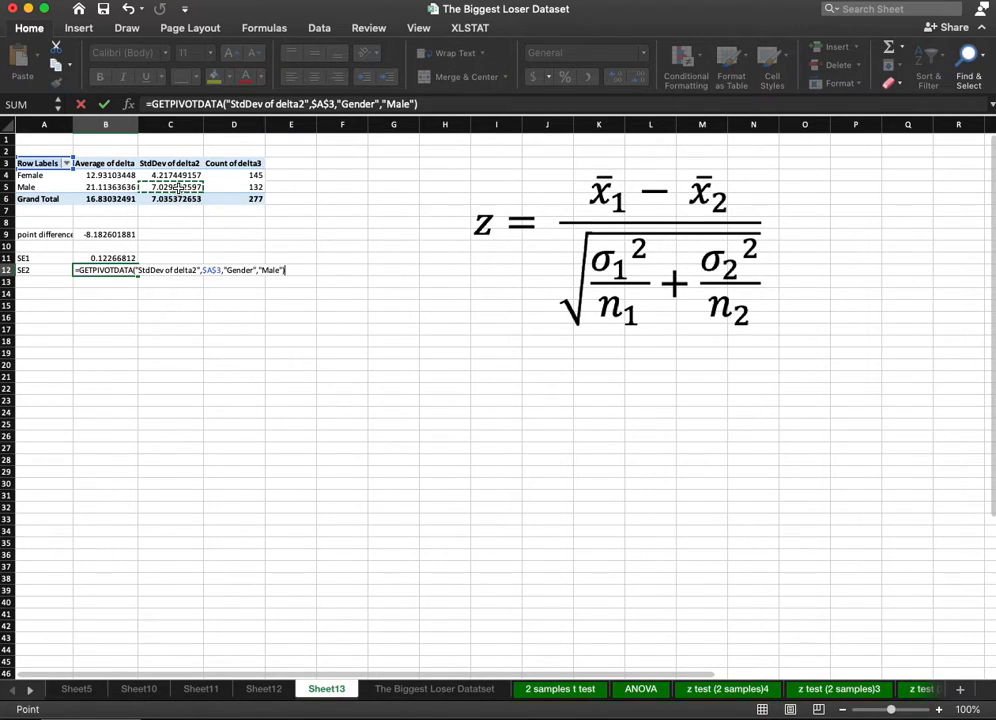
pyautogui.write('^2/')
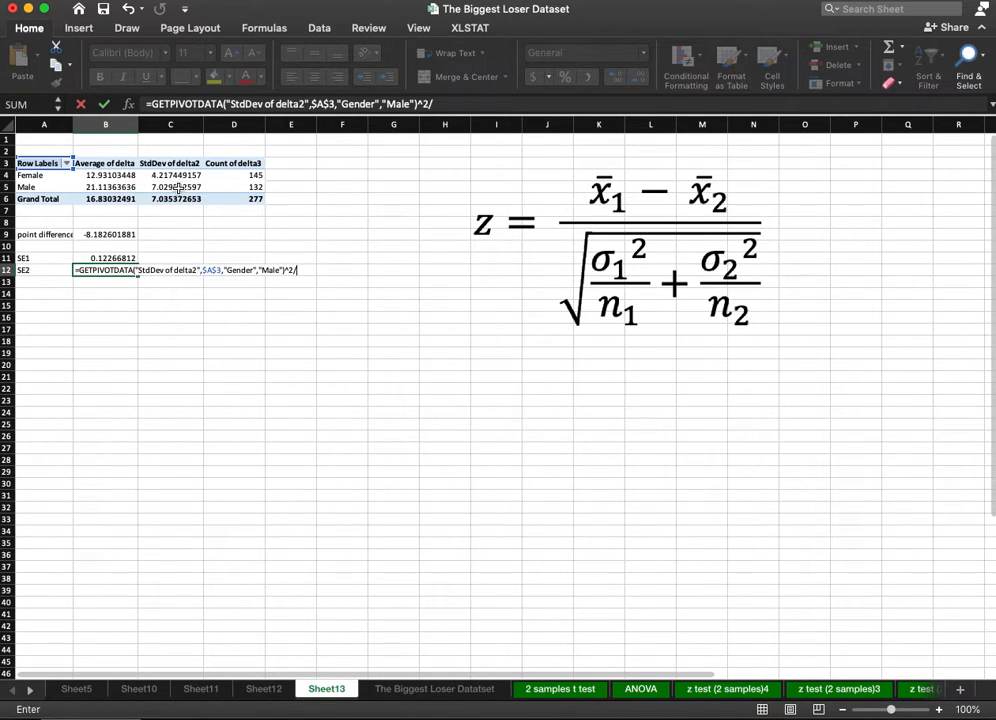
pyautogui.click(245, 187)
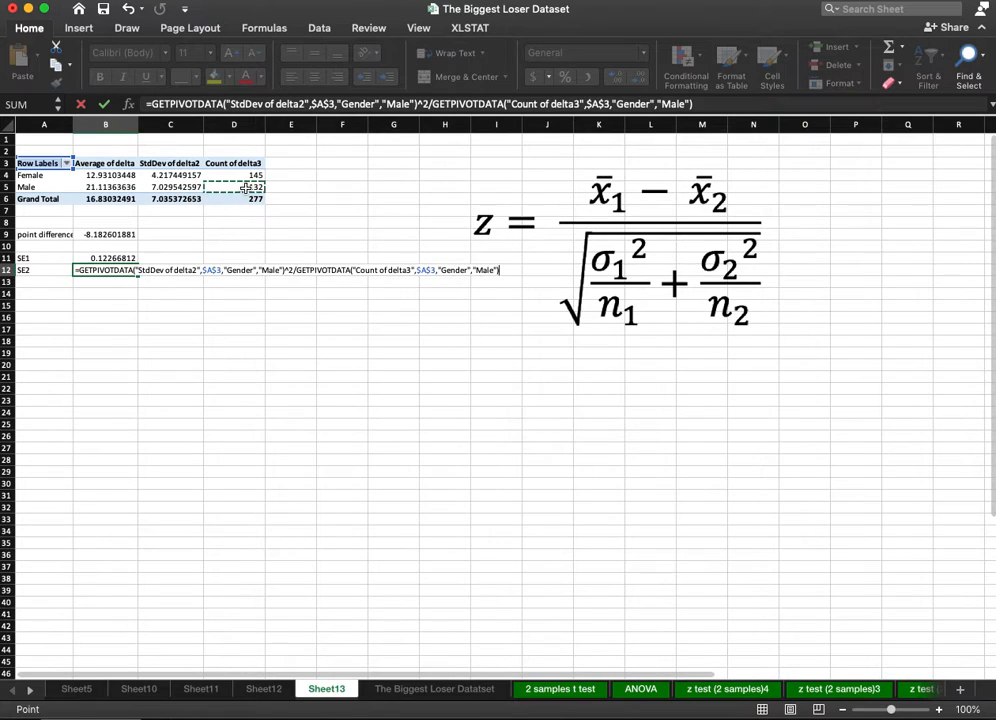
pyautogui.press('Return')
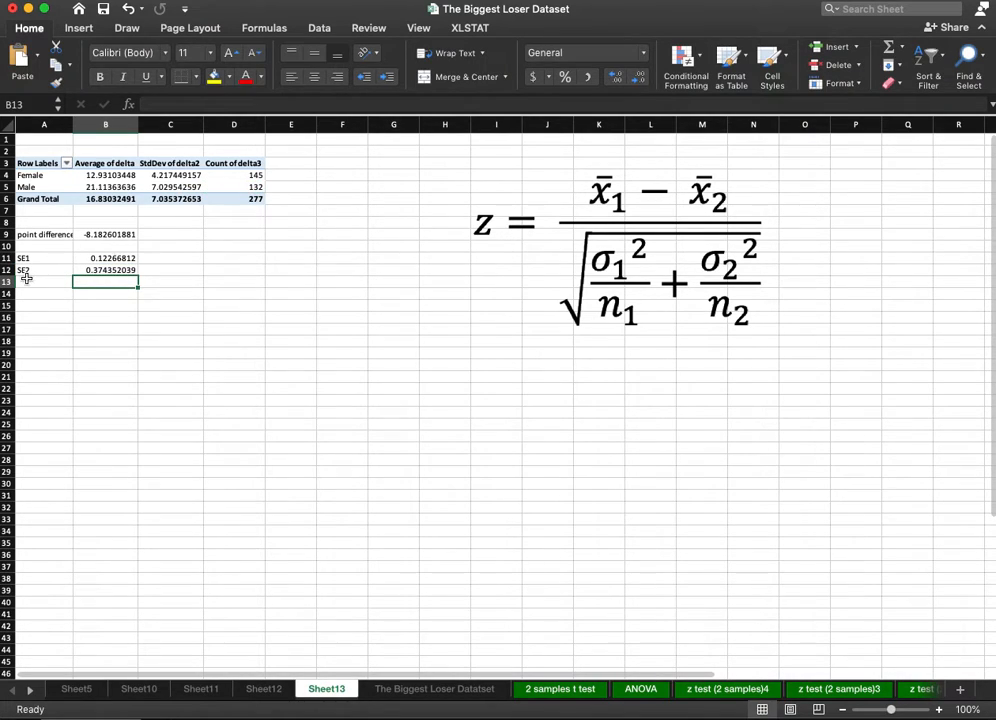
# Label cell A13 "Setotal".
pyautogui.click(34, 285)
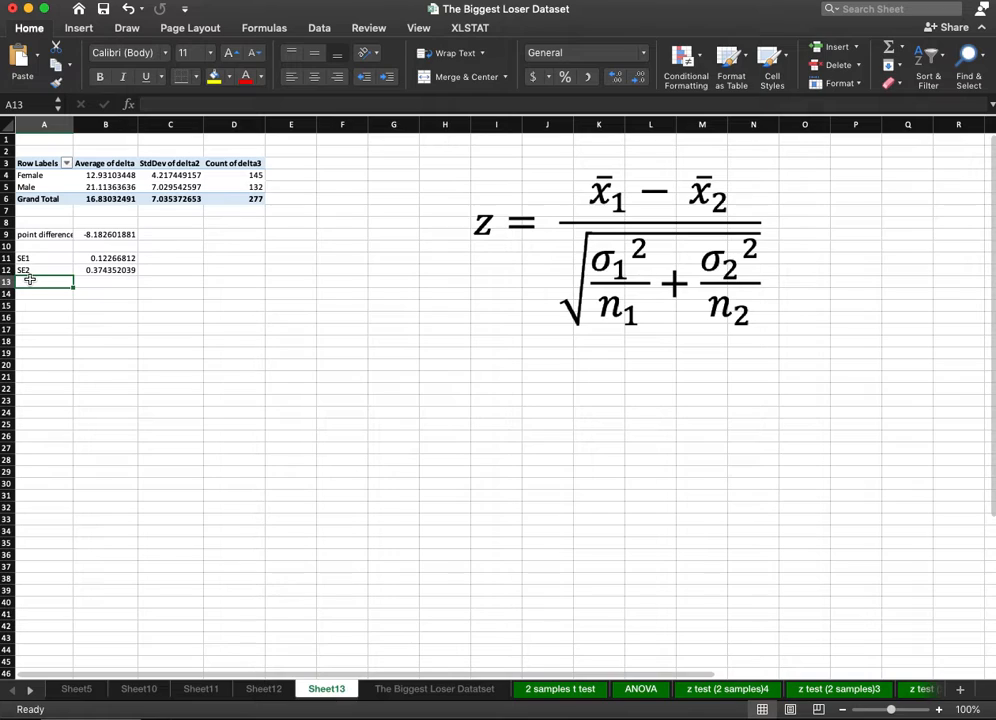
pyautogui.write('SEto')
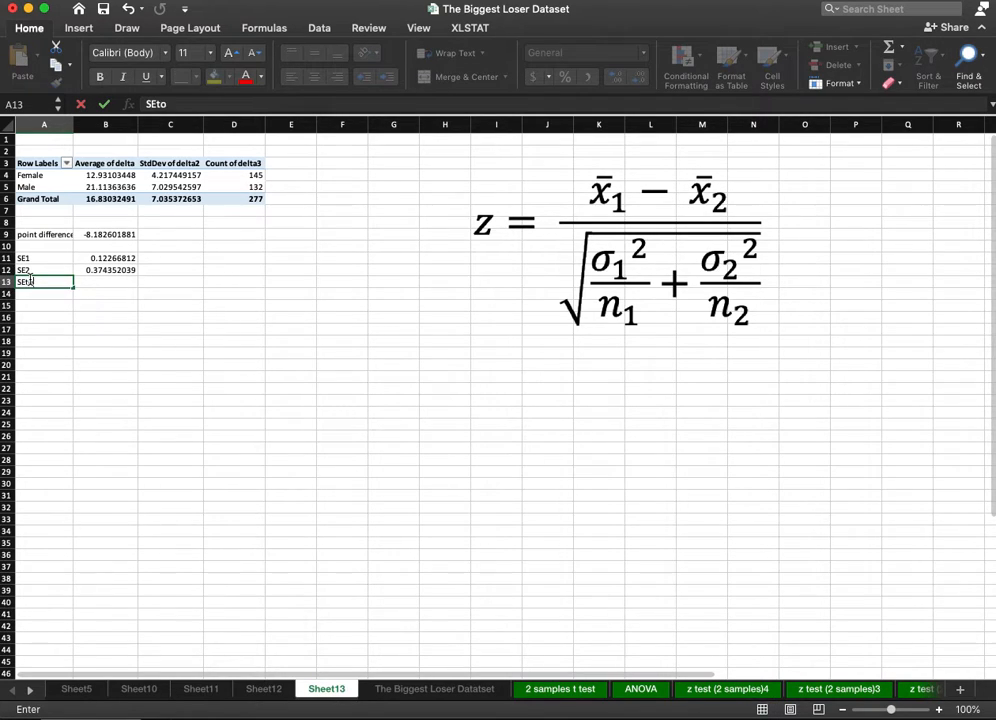
pyautogui.write('tal')
pyautogui.press('Tab')
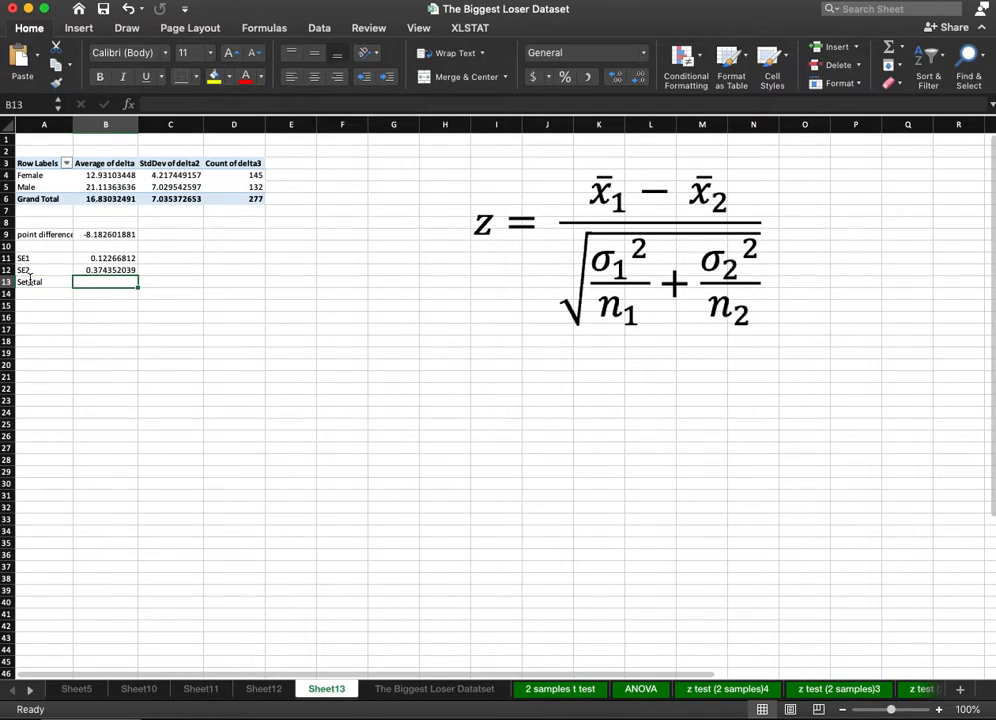
# Enter the sum formula =B11+B14 in B13 for the total standard error.
pyautogui.write('=')
pyautogui.click(94, 259)
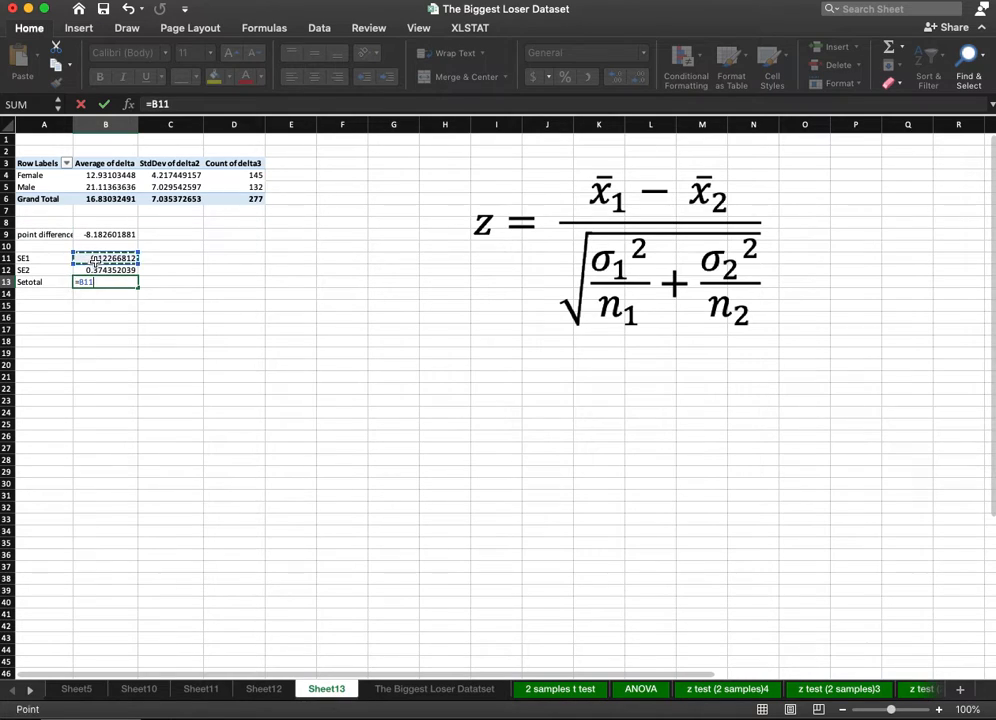
pyautogui.write('+')
pyautogui.press('Down')
pyautogui.press('Return')
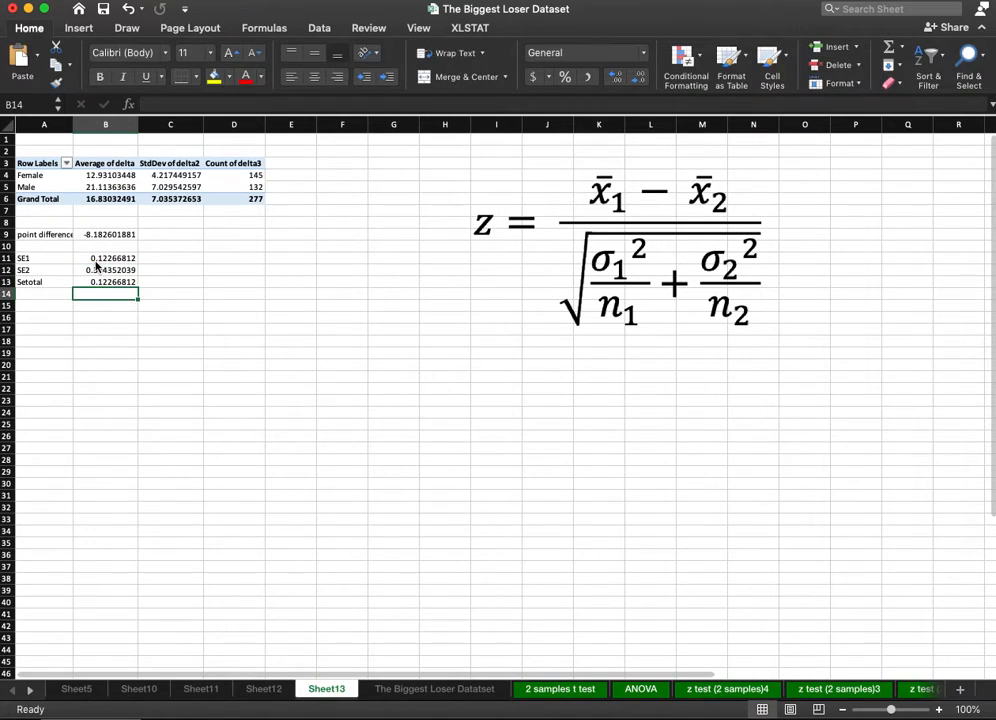
# Correct the total standard error formula in B13 to =B11+B12.
pyautogui.click(110, 282)
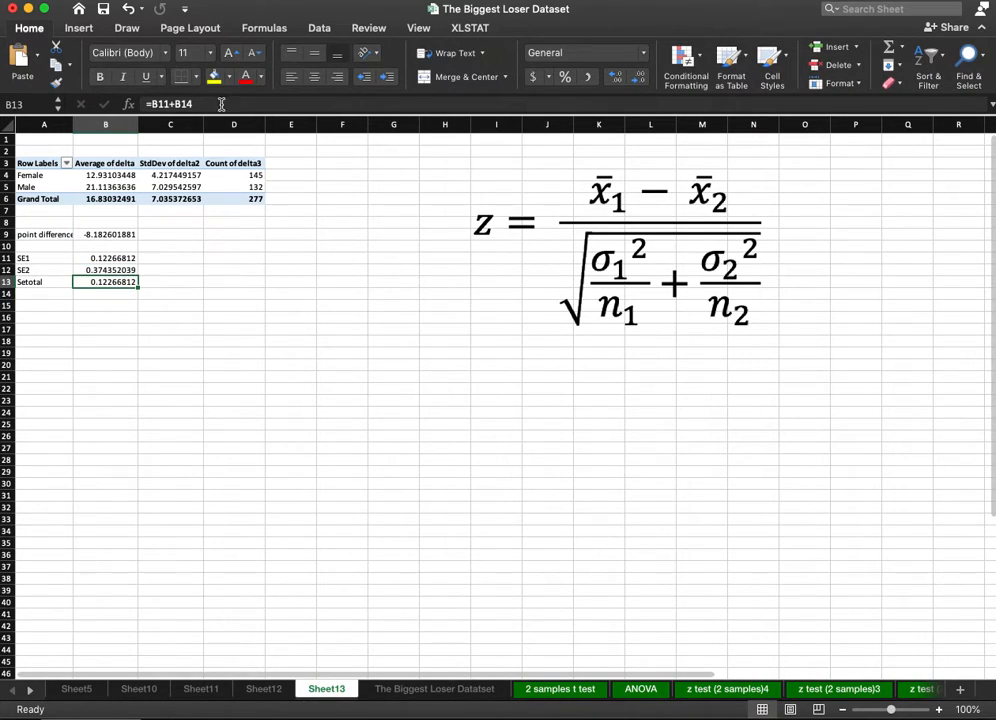
pyautogui.click(216, 104)
pyautogui.press('BackSpace')
pyautogui.write('2')
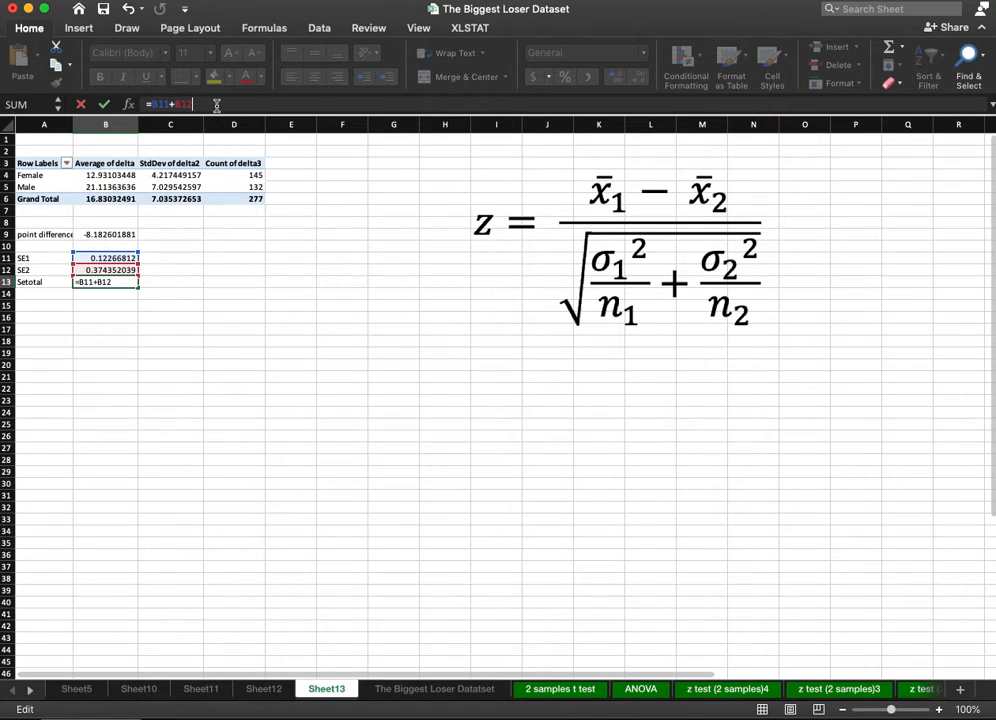
pyautogui.press('Return')
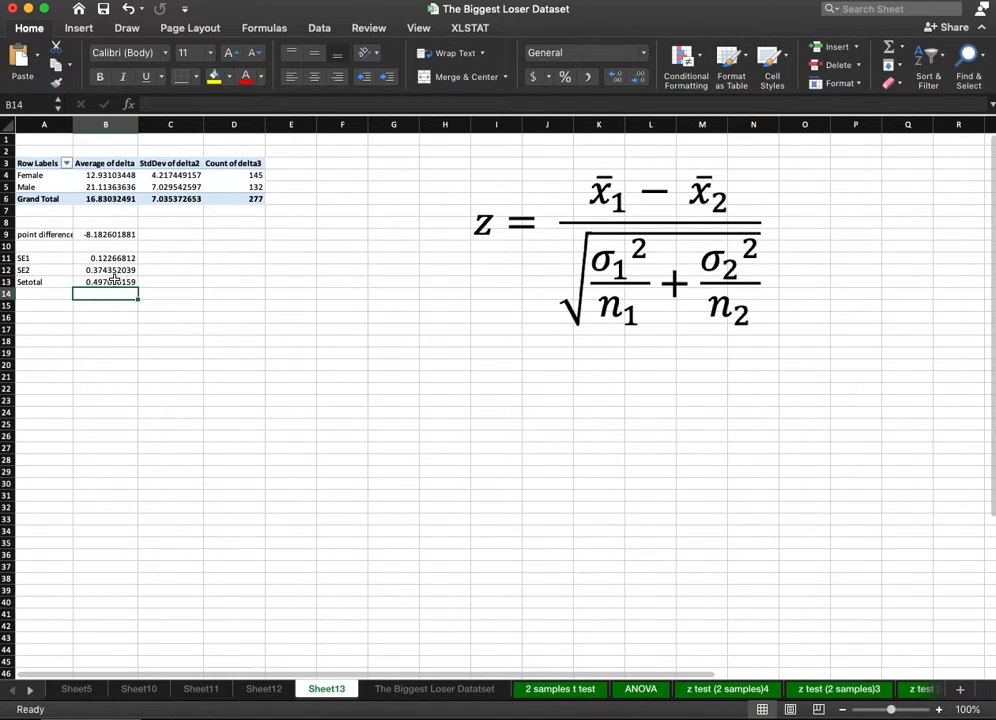
# Label cell A15 "Denominator".
pyautogui.click(115, 284)
pyautogui.click(52, 306)
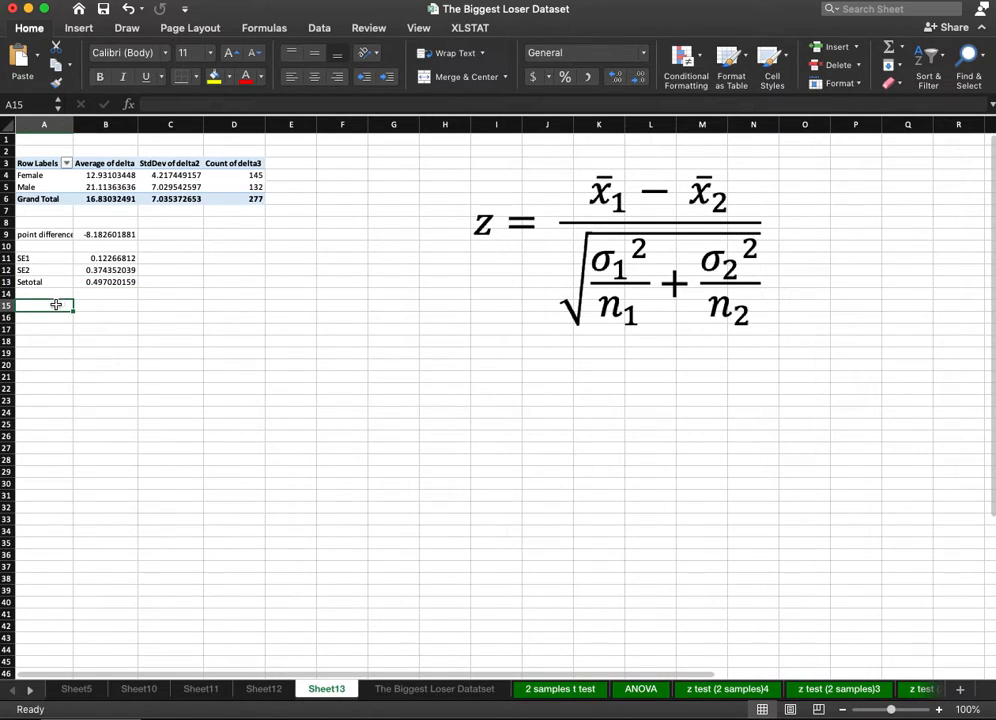
pyautogui.write('Denominator')
pyautogui.press('Tab')
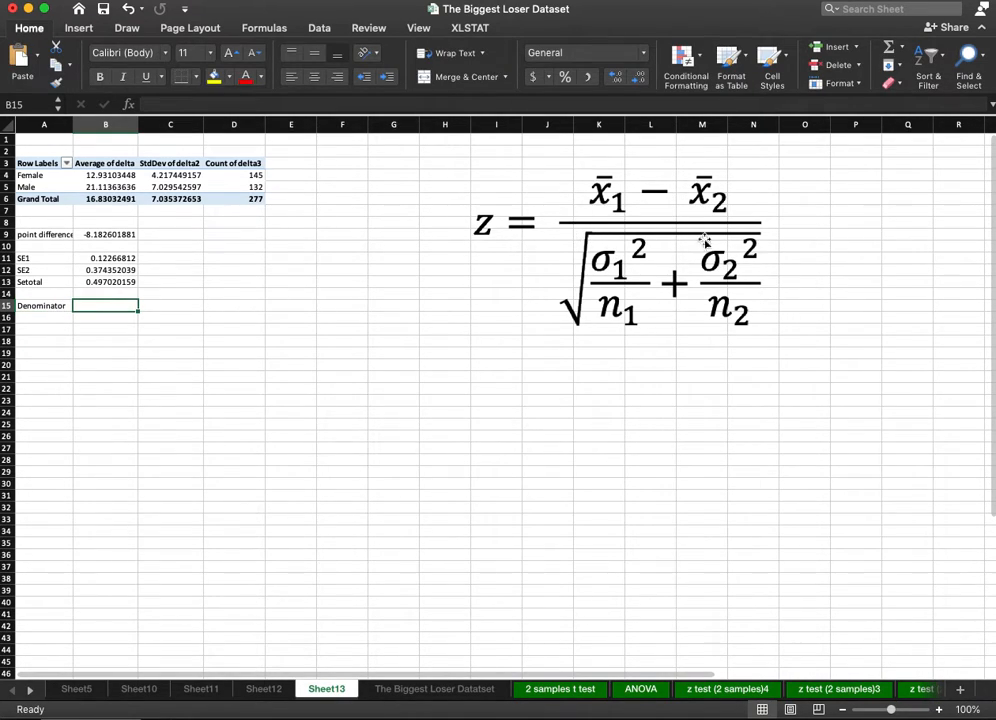
# Calculate the denominator in B15 as the square root of Setotal, using =SQRT(B13).
pyautogui.write('=')
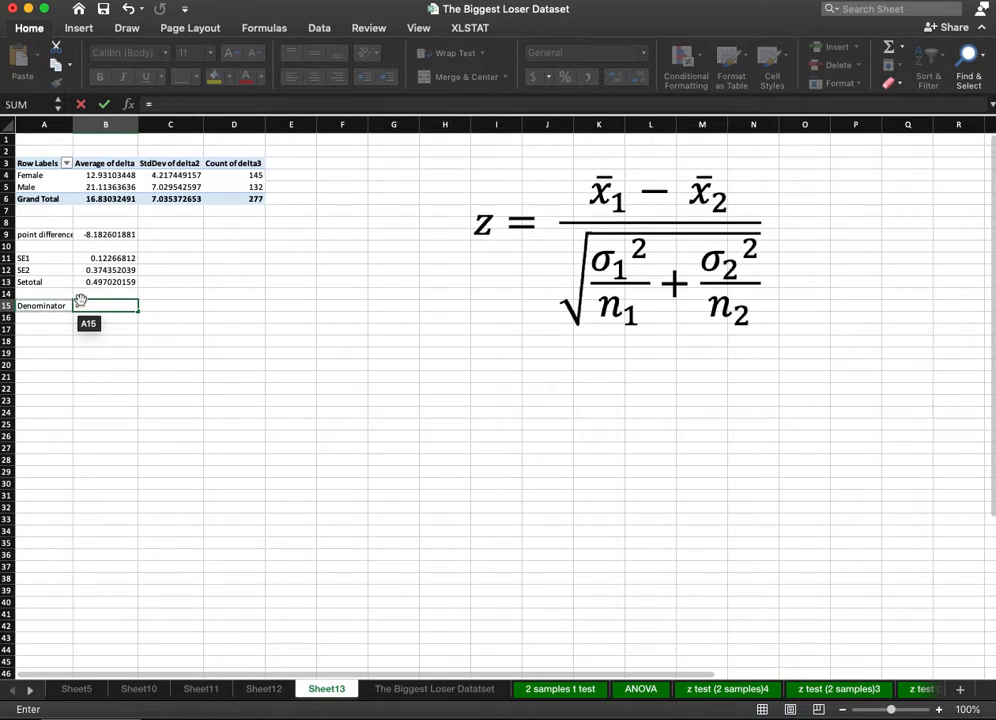
pyautogui.write('sqr')
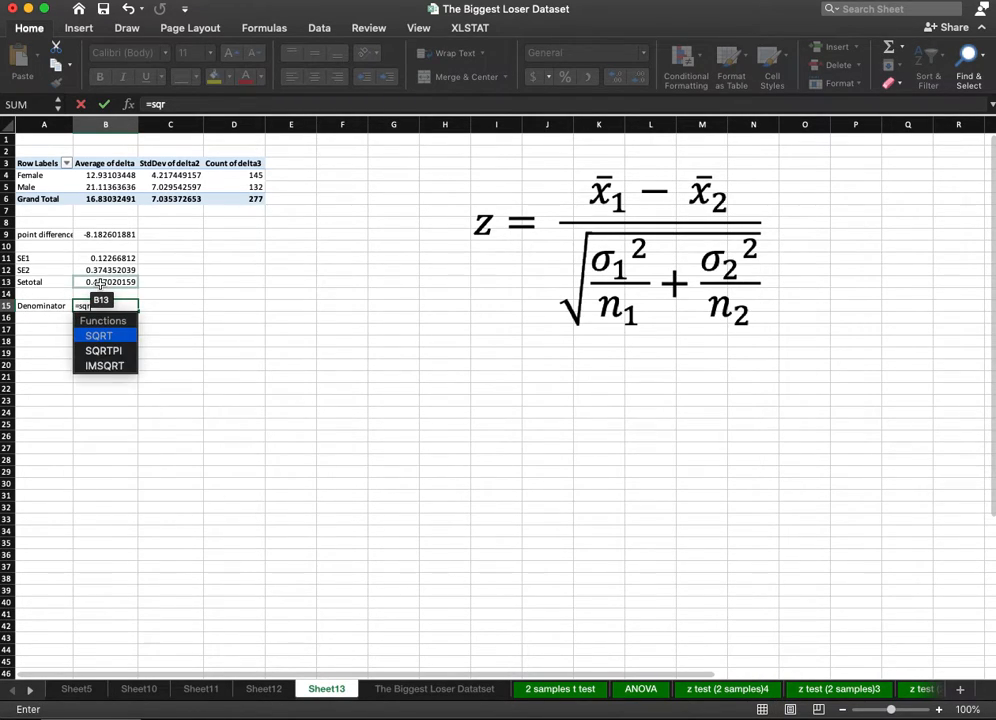
pyautogui.write('t(')
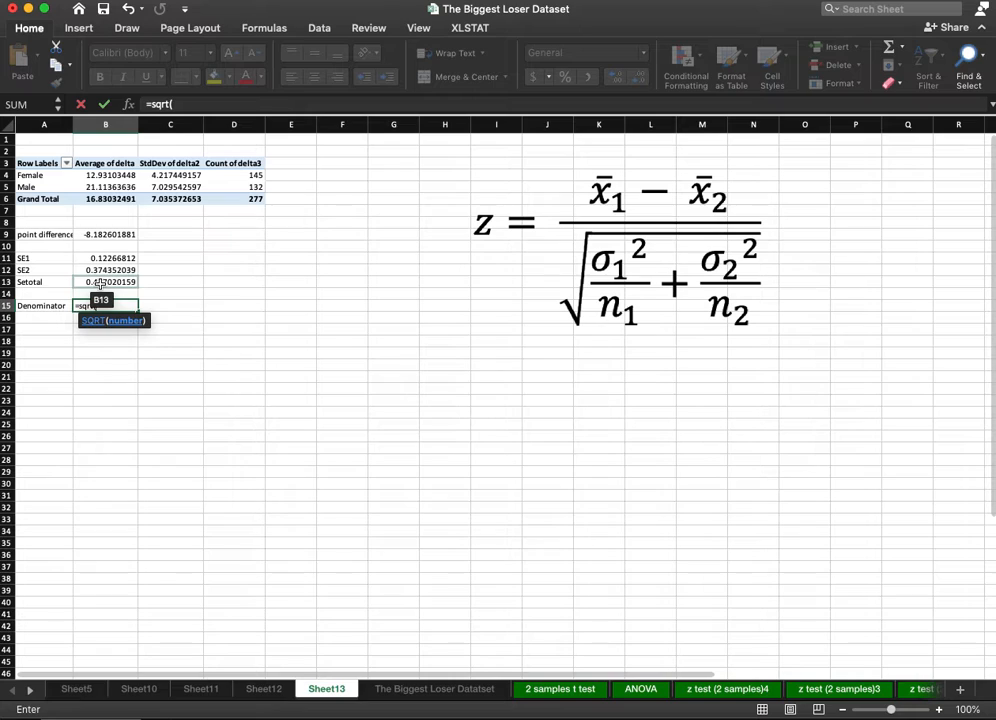
pyautogui.click(100, 284)
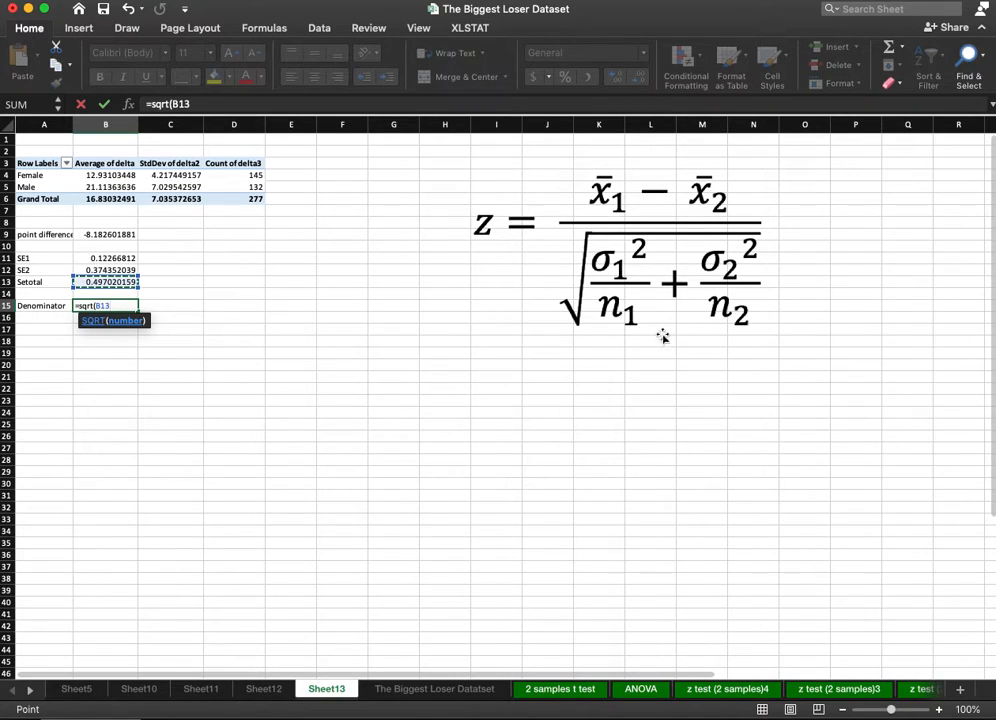
pyautogui.write(')')
pyautogui.press('Return')
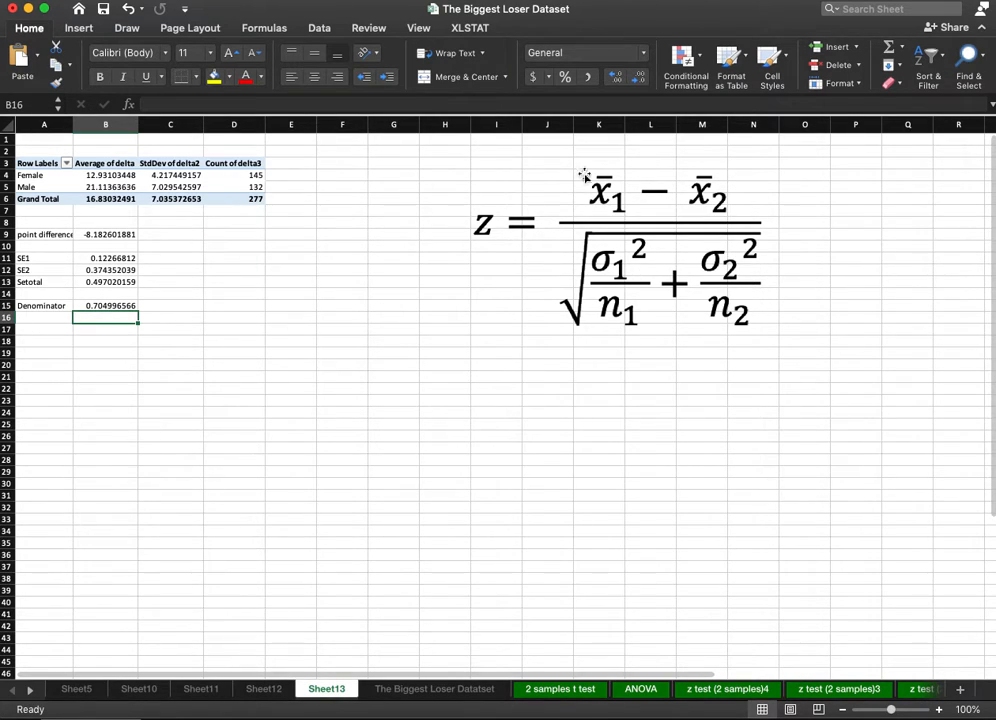
# Label cell A17 "z score".
pyautogui.click(53, 329)
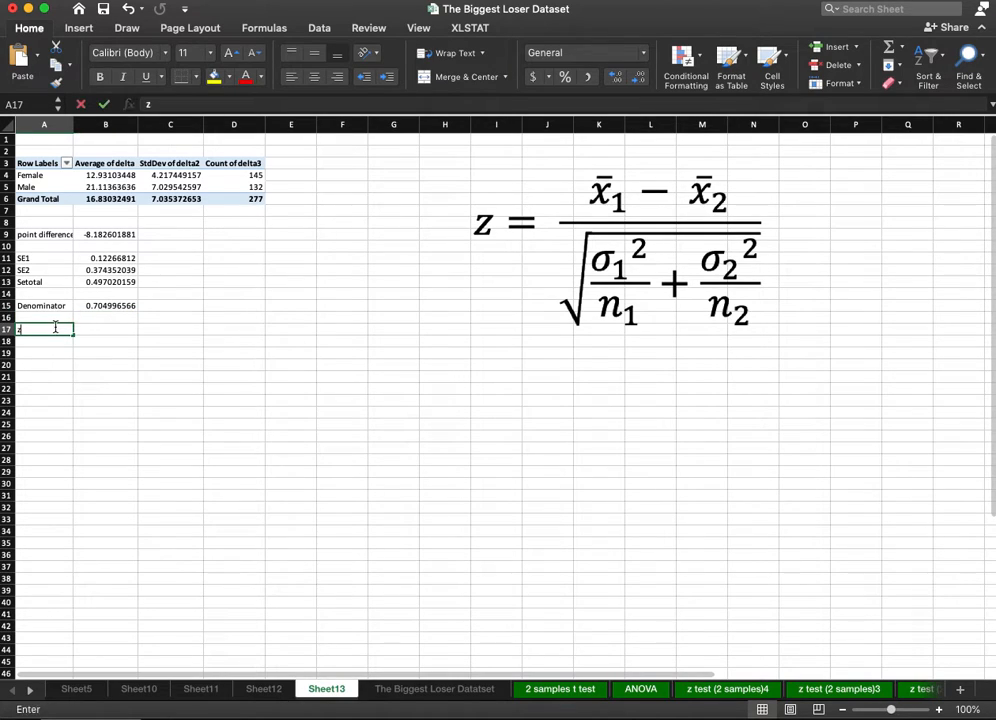
pyautogui.write('z')
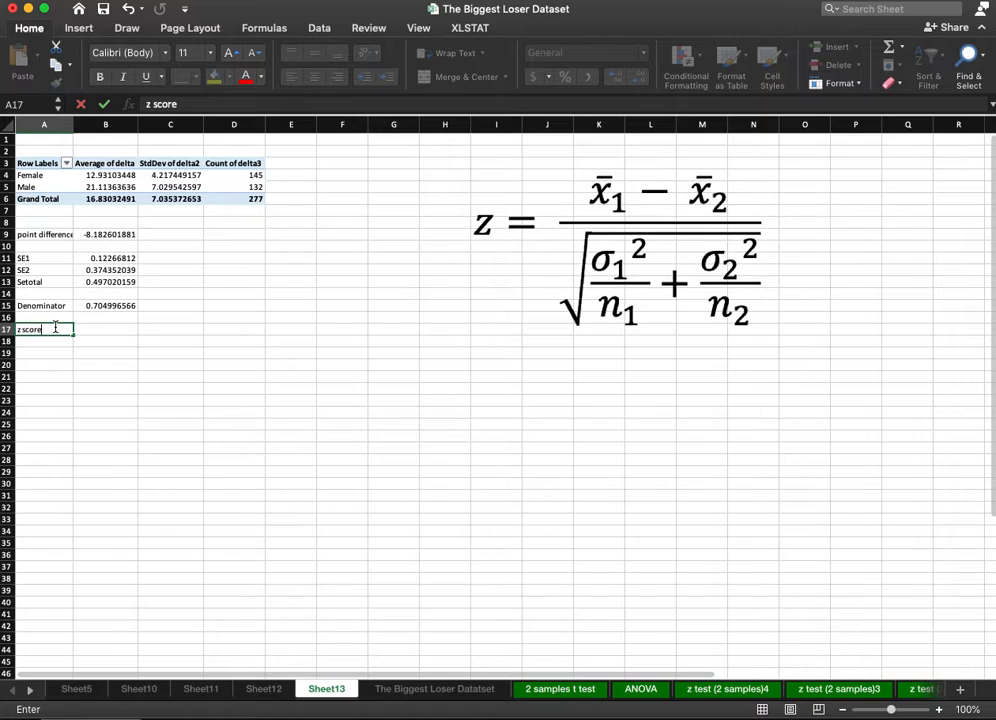
pyautogui.press('Tab')
# Calculate the z score in B17 by dividing the point difference by the denominator, using =B9/B15.
pyautogui.write('=')
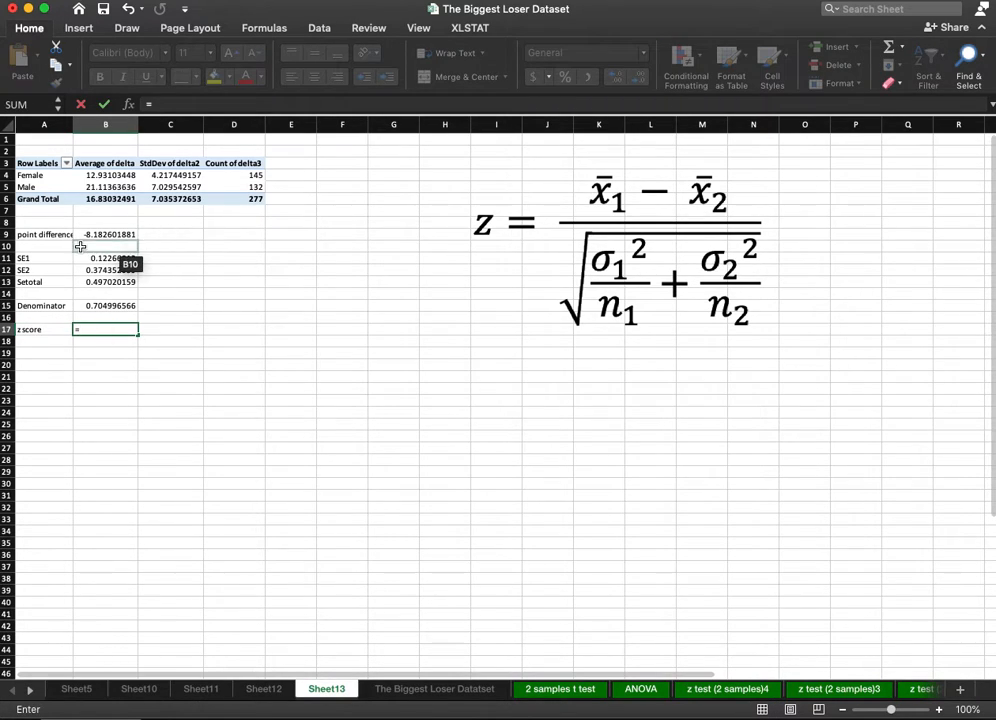
pyautogui.click(92, 234)
pyautogui.write('/')
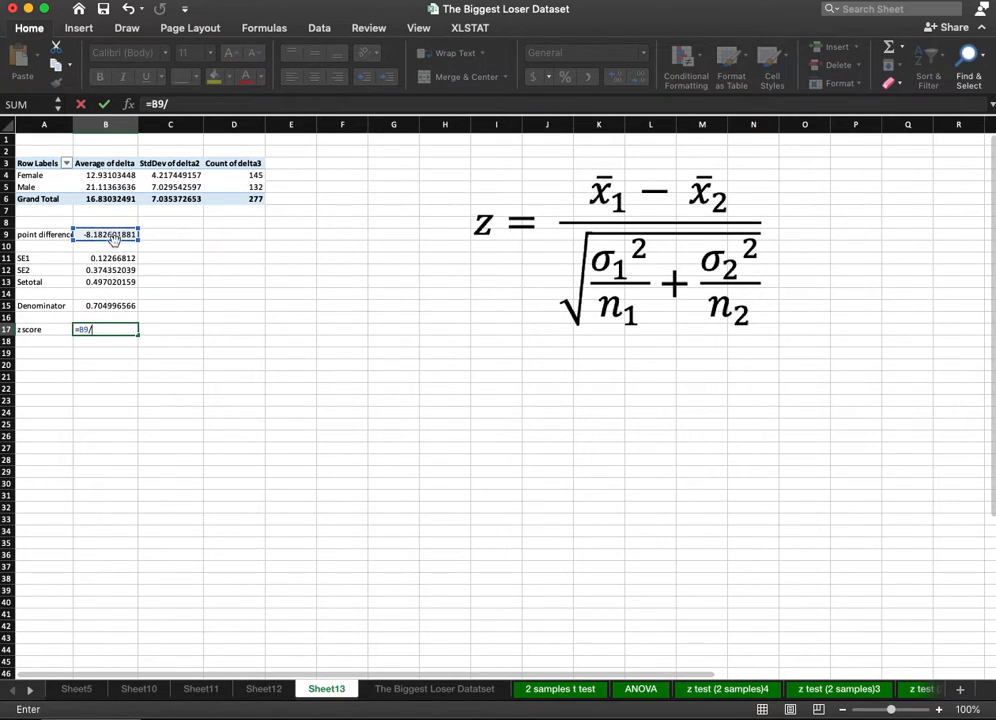
pyautogui.click(110, 305)
pyautogui.press('Return')
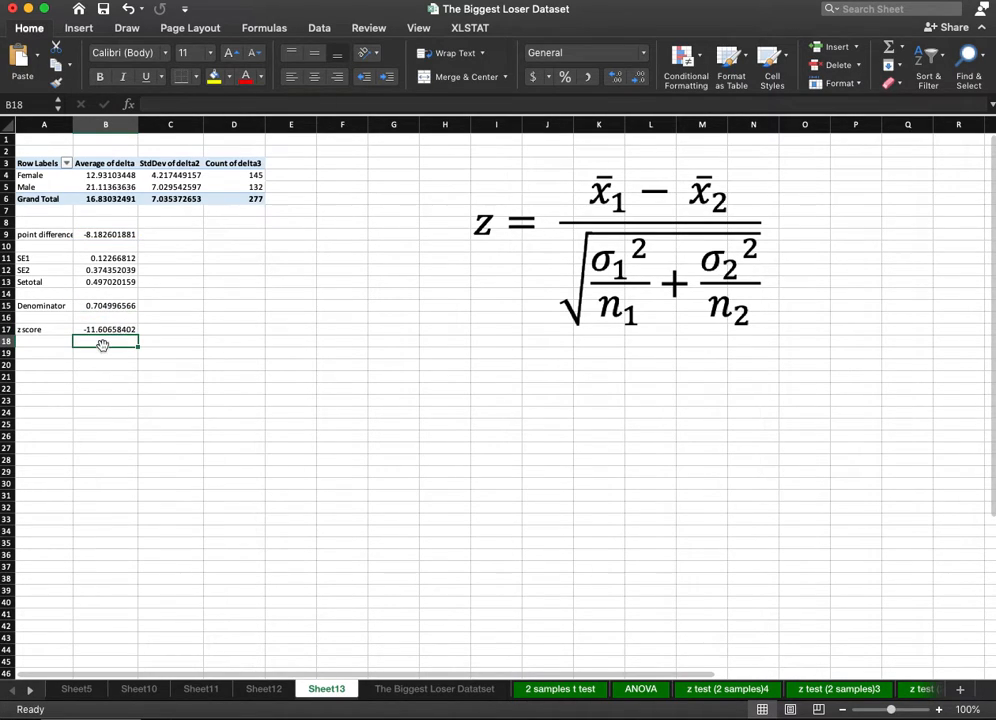
pyautogui.click(107, 329)
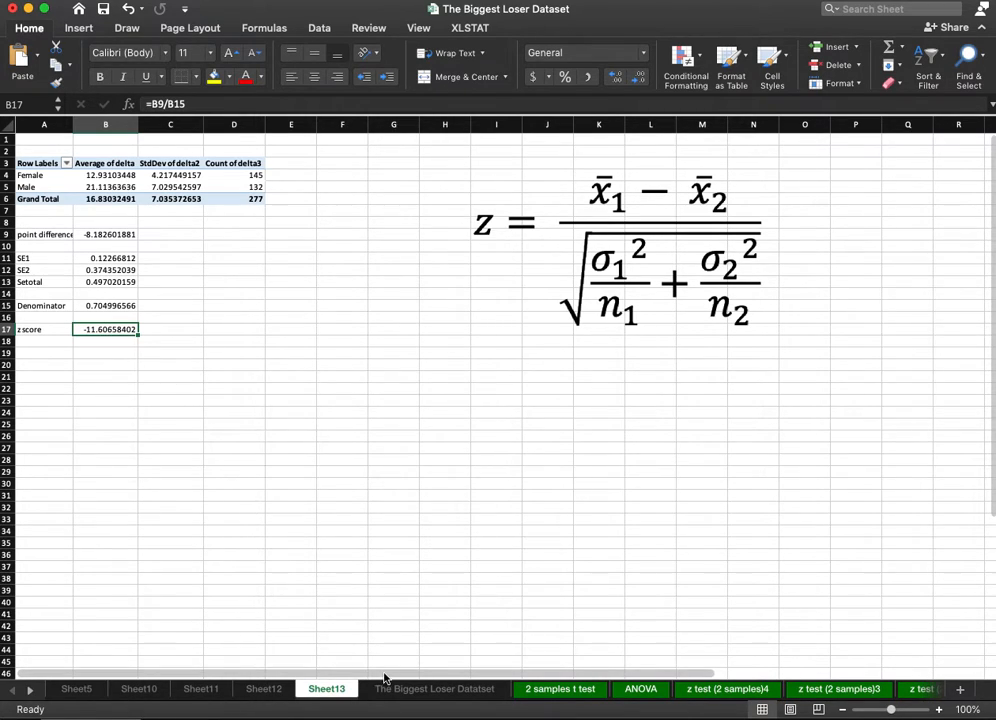
# Open the z test (2 samples) sheet and inspect the full observed z value in C36 for comparison.
pyautogui.hscroll(2, 445, 669)
pyautogui.click(31, 690)
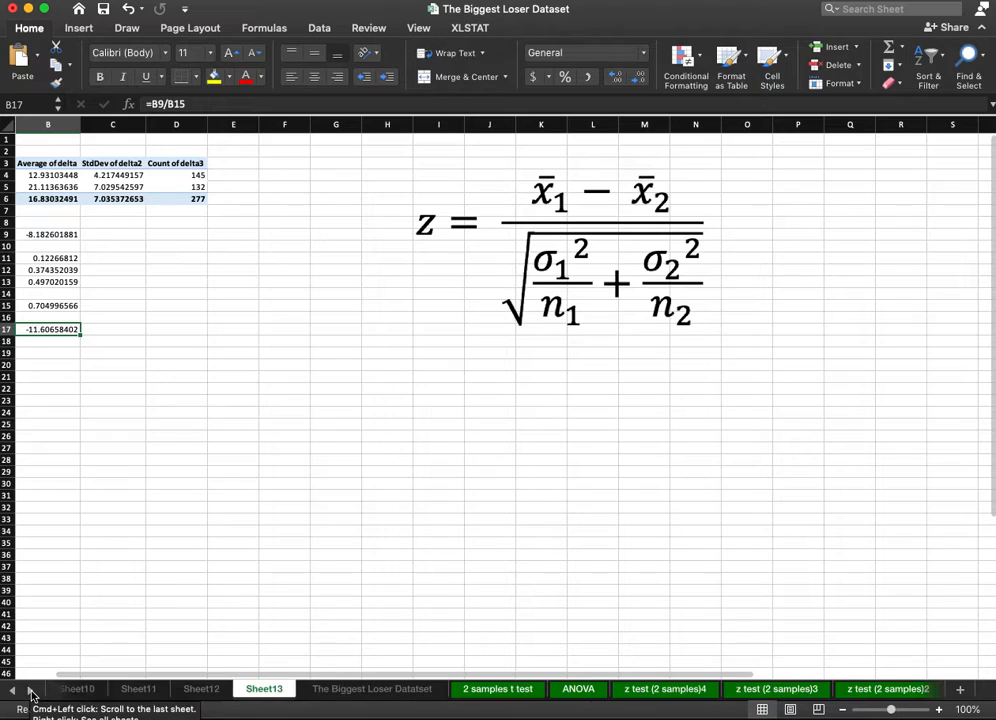
pyautogui.click(31, 690)
pyautogui.click(31, 690)
pyautogui.click(31, 690)
pyautogui.click(31, 690)
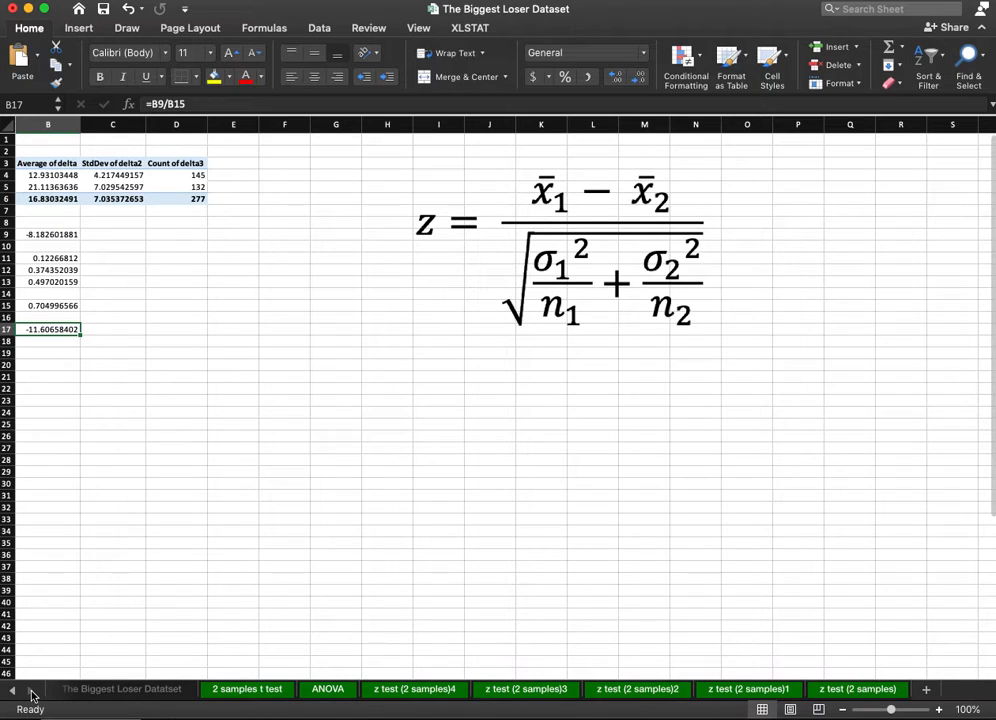
pyautogui.click(847, 690)
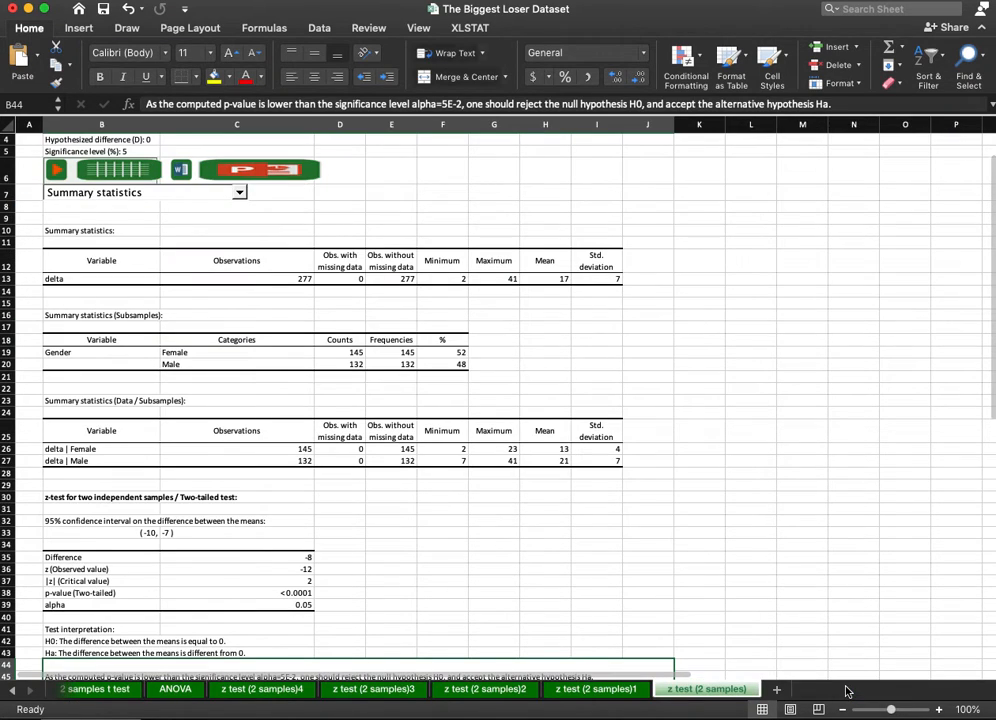
pyautogui.click(251, 569)
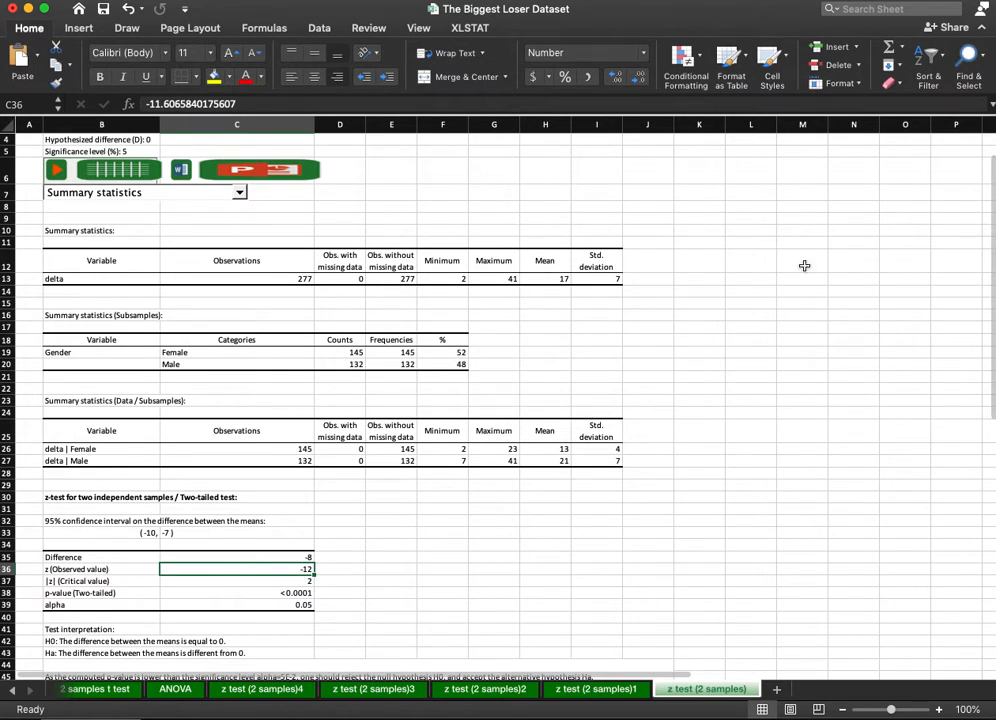
# Return to Sheet13 and bring the labelled z score calculation back into view from column A.
pyautogui.click(13, 692)
pyautogui.click(13, 692)
pyautogui.click(13, 692)
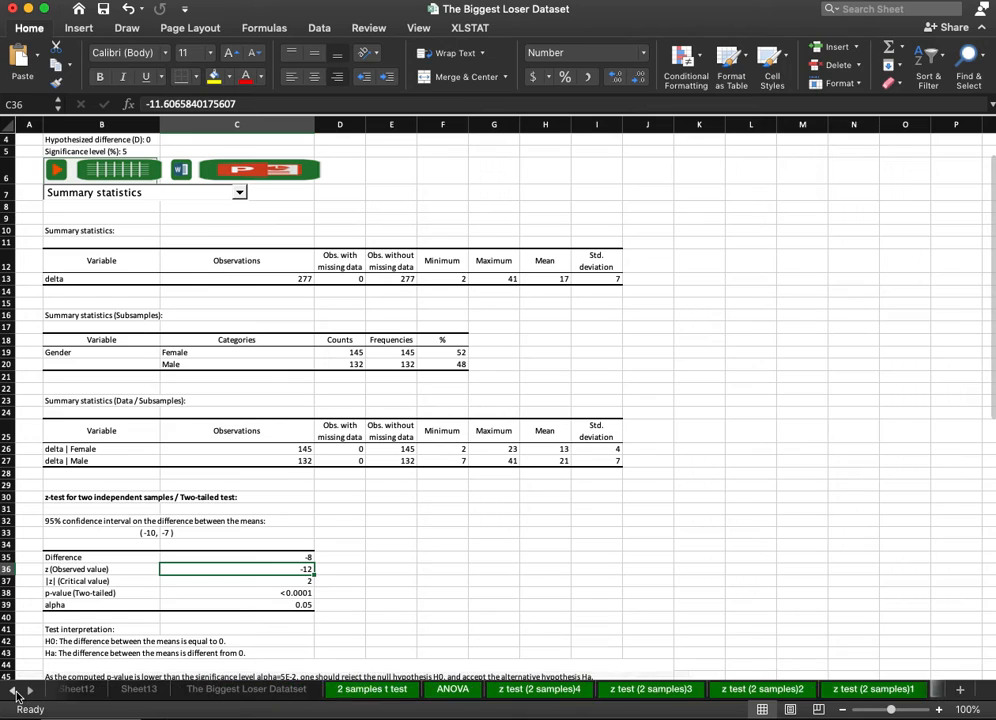
pyautogui.click(13, 692)
pyautogui.click(199, 691)
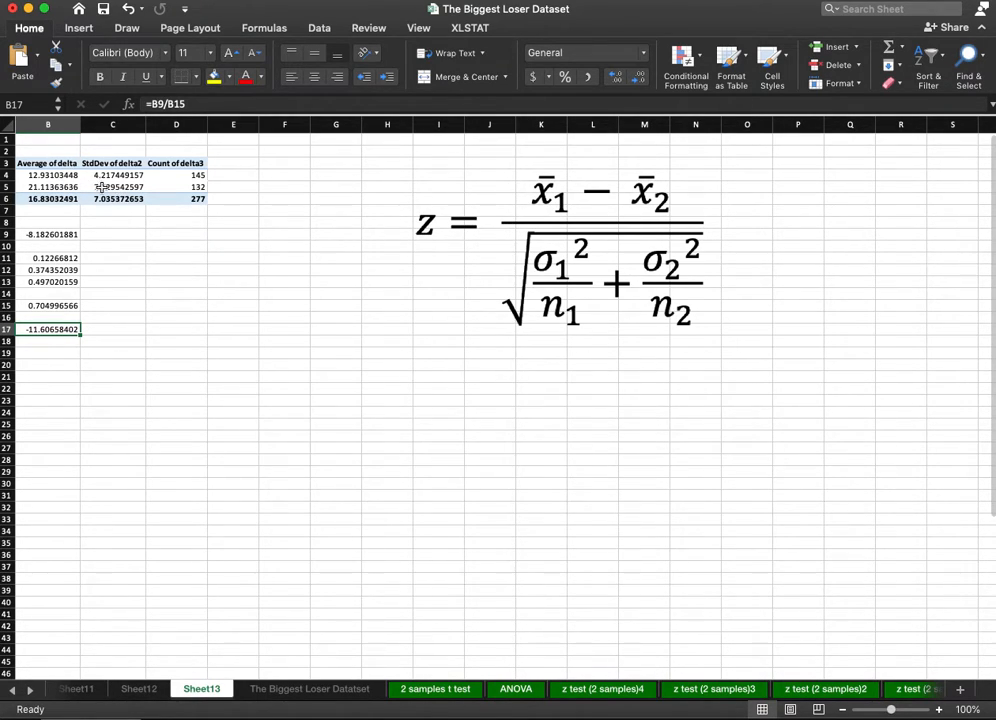
pyautogui.moveTo(72, 680); pyautogui.dragTo(27, 667)
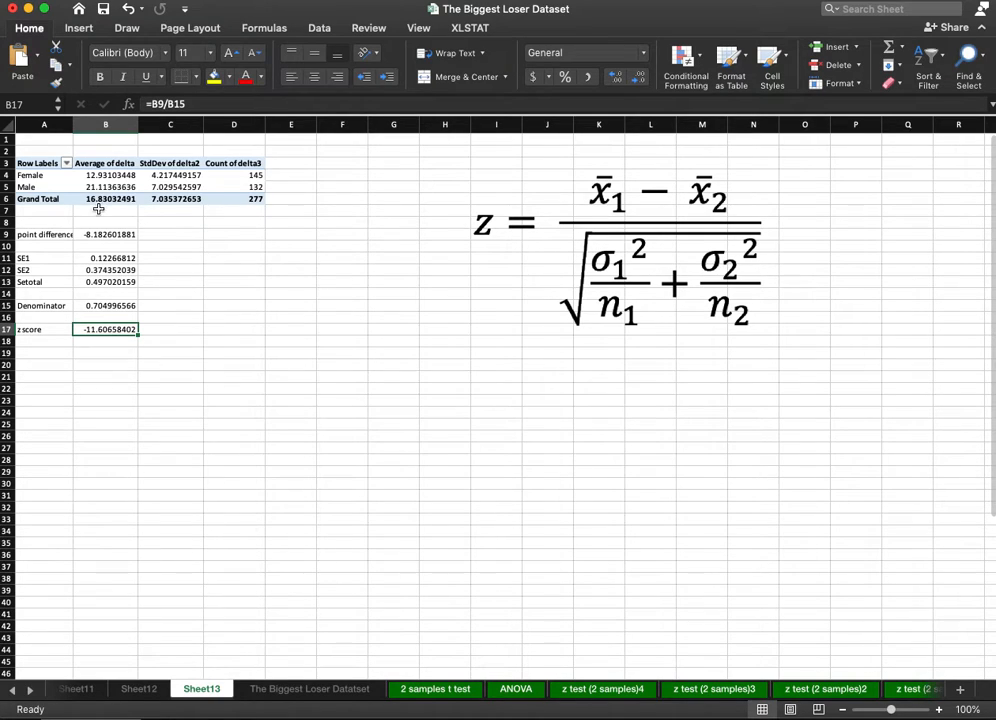
# Open The Biggest Loser Datatset sheet and examine how delta is computed from the Weight1 and Weight2 columns.
pyautogui.click(303, 690)
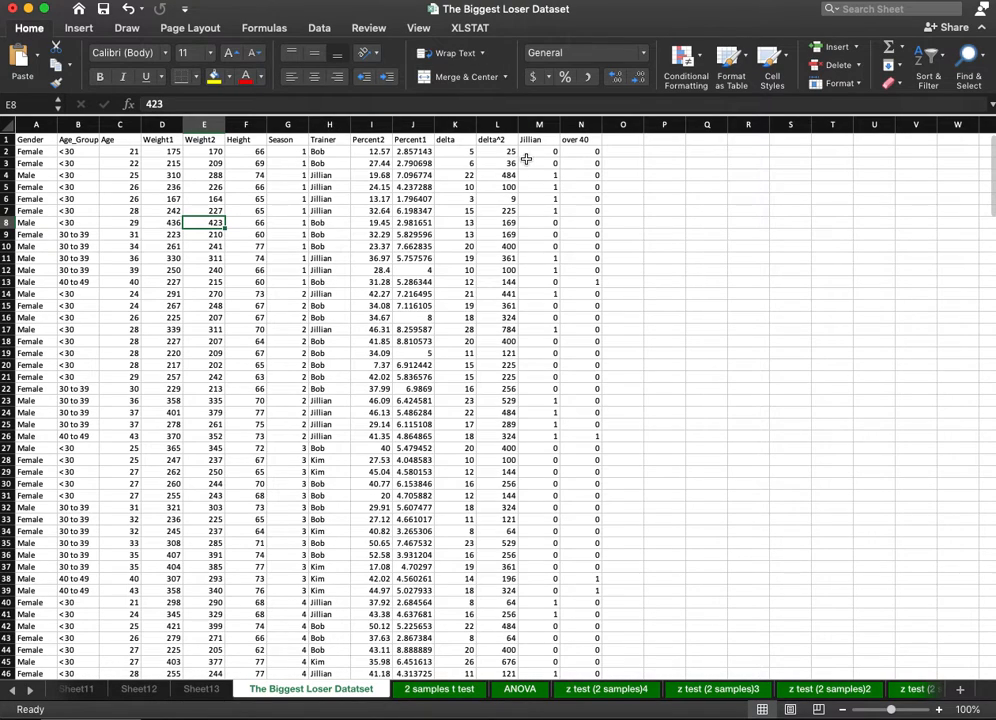
pyautogui.click(474, 187)
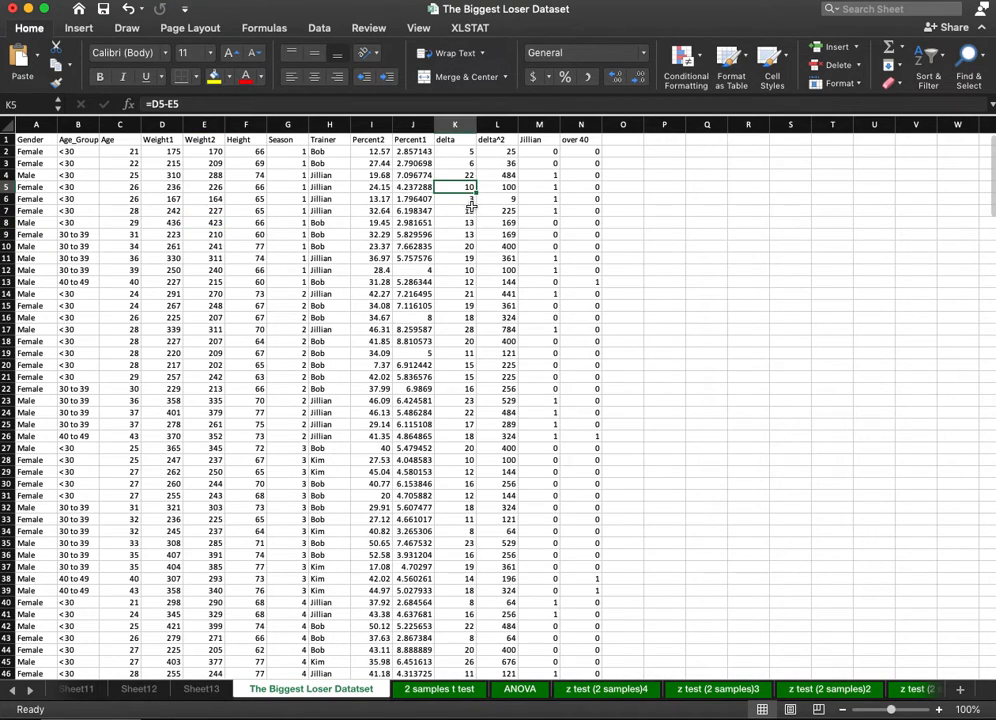
pyautogui.click(469, 338)
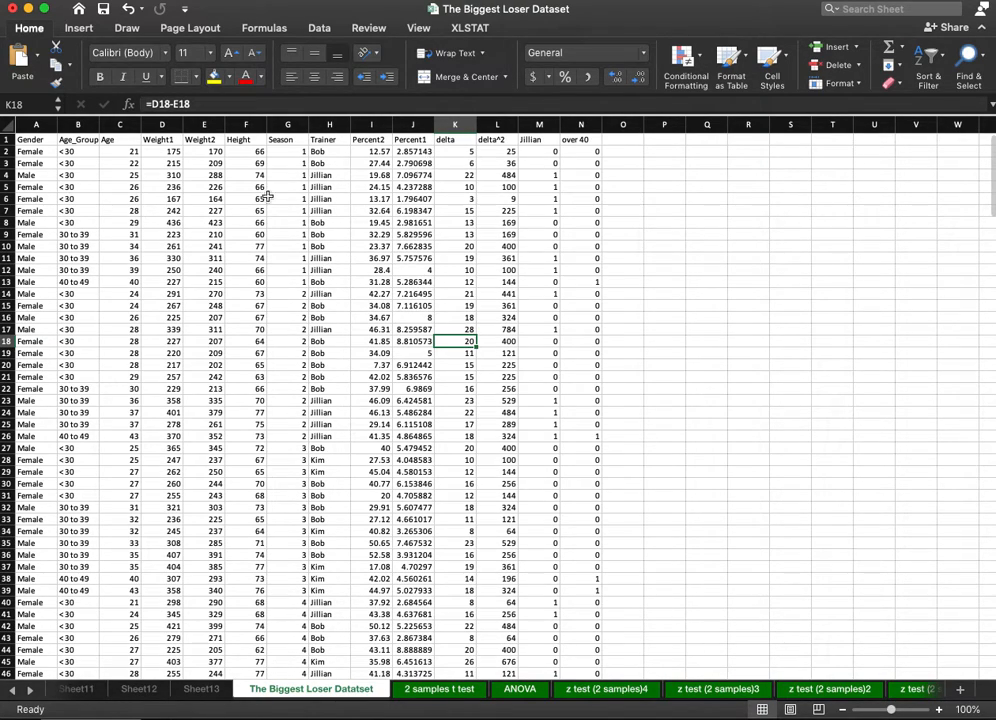
pyautogui.click(167, 138)
pyautogui.click(203, 139)
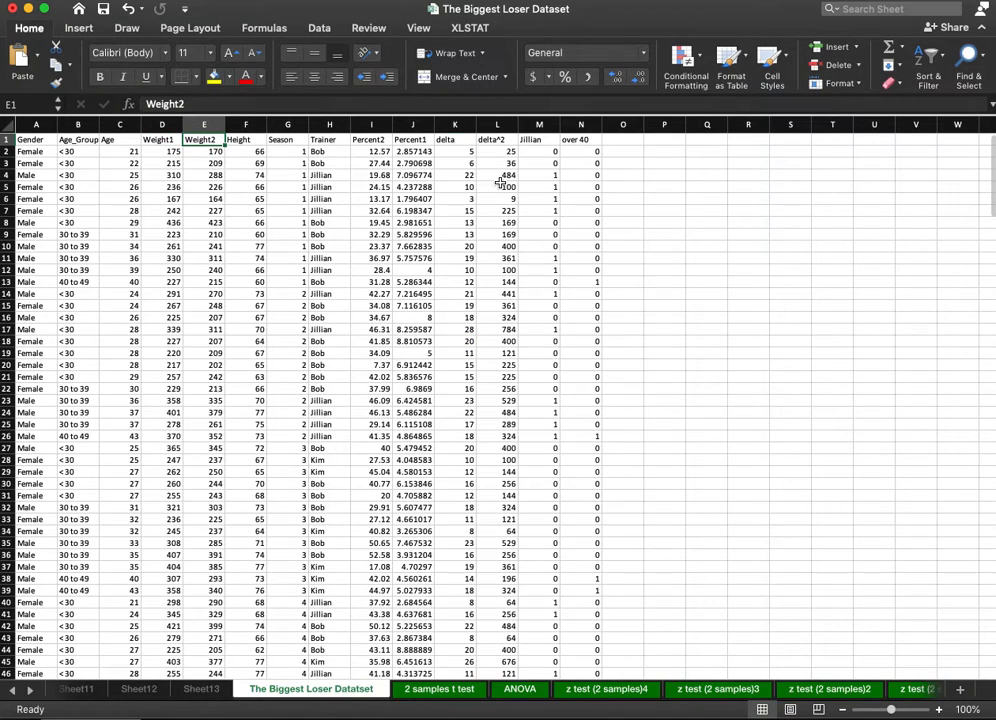
pyautogui.click(165, 139)
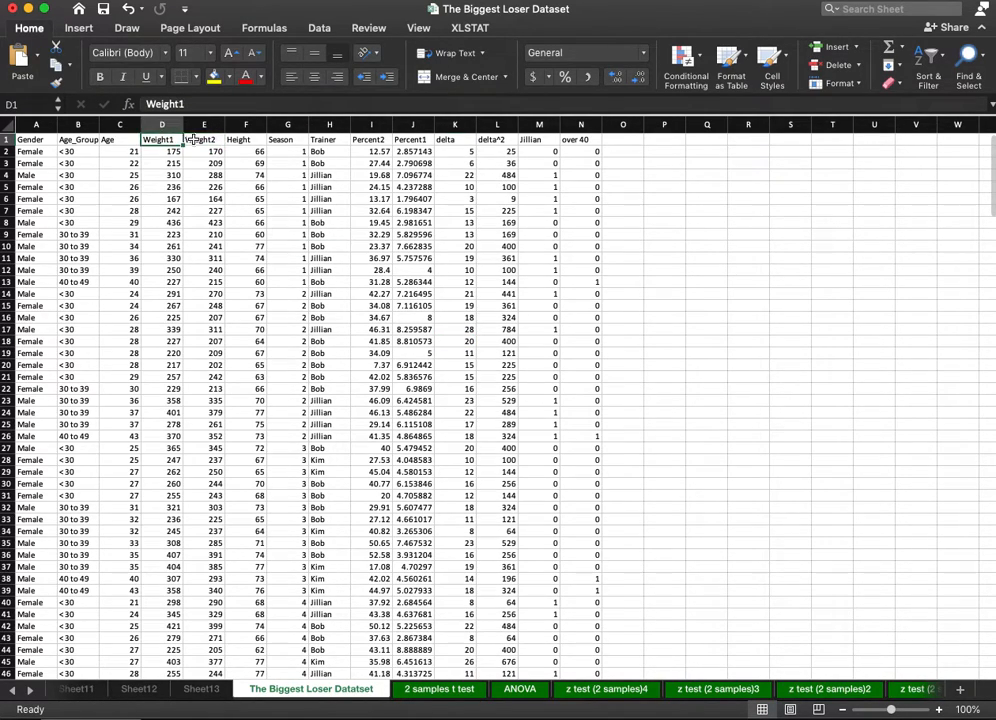
pyautogui.click(204, 139)
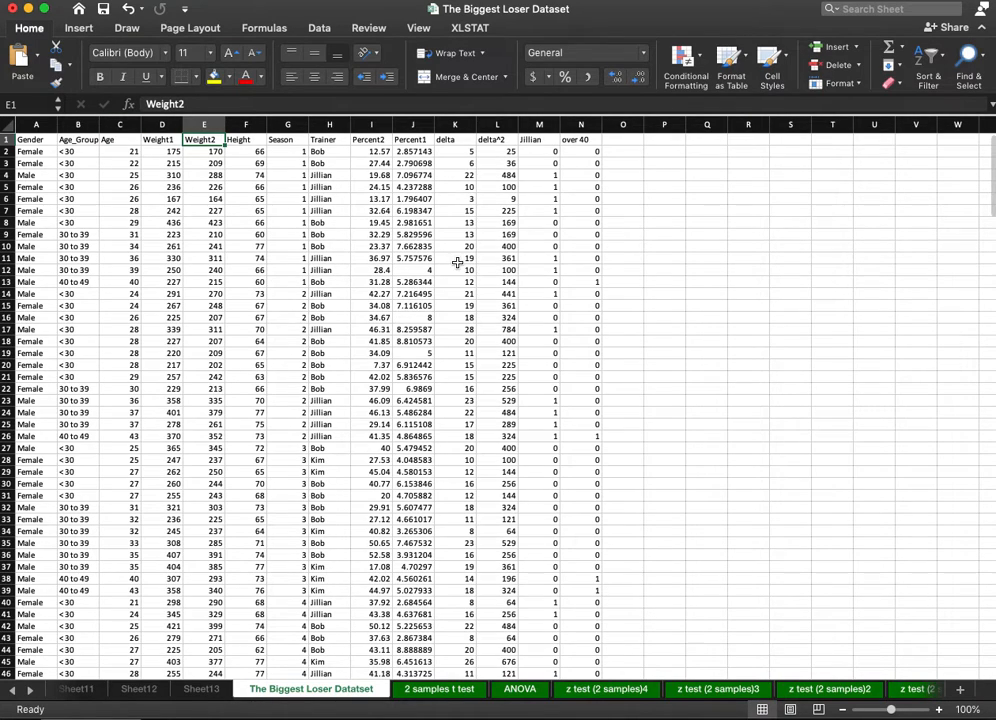
# Create a PivotTable on a new worksheet from the dataset range $A$1:$N$278.
pyautogui.click(322, 306)
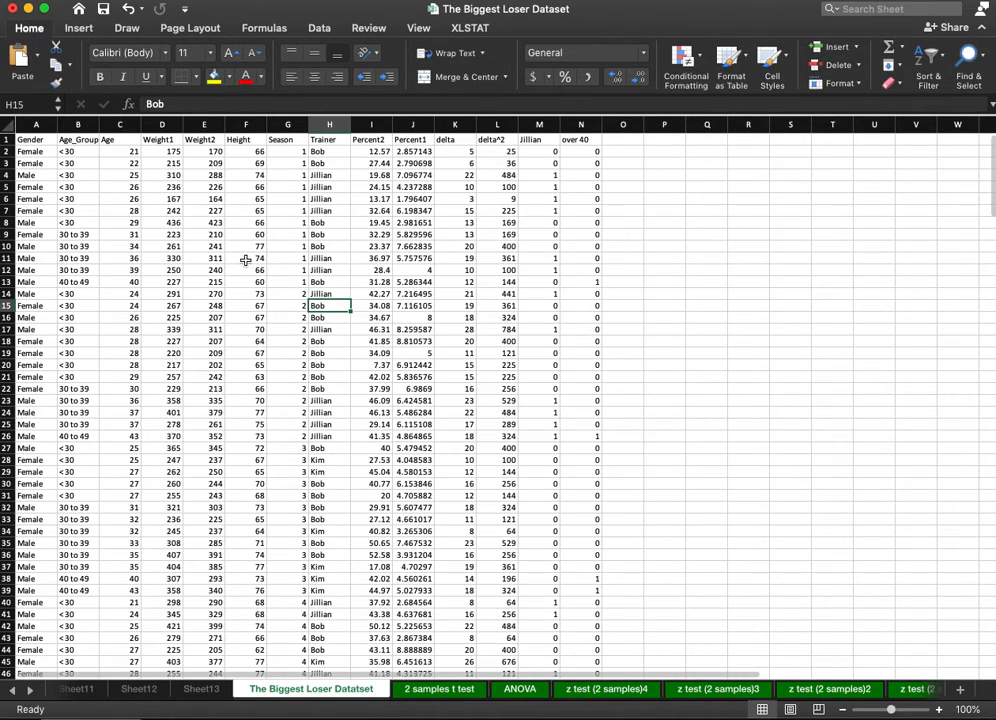
pyautogui.click(78, 28)
pyautogui.click(24, 62)
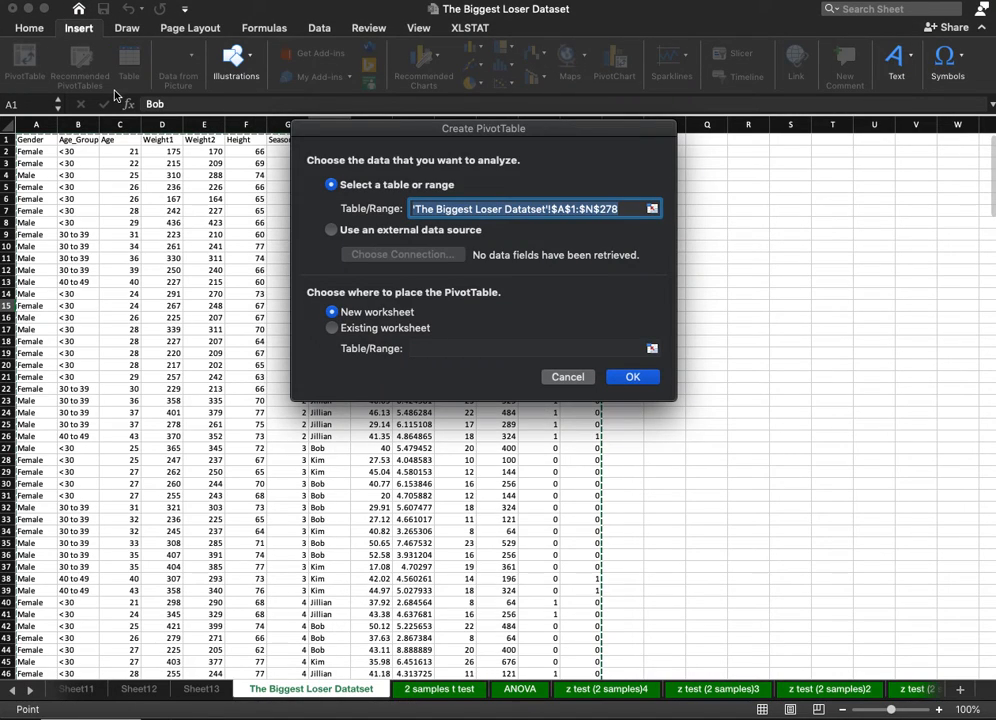
pyautogui.click(632, 377)
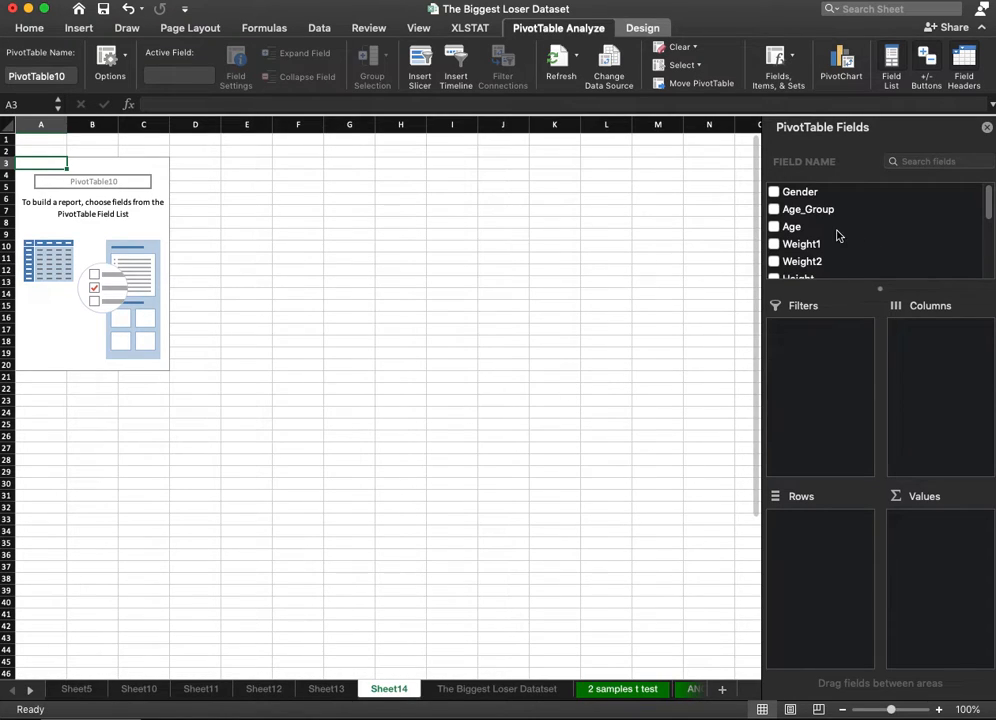
# Add the delta field to the PivotTable's values three times.
pyautogui.scroll(-5, 840, 240)
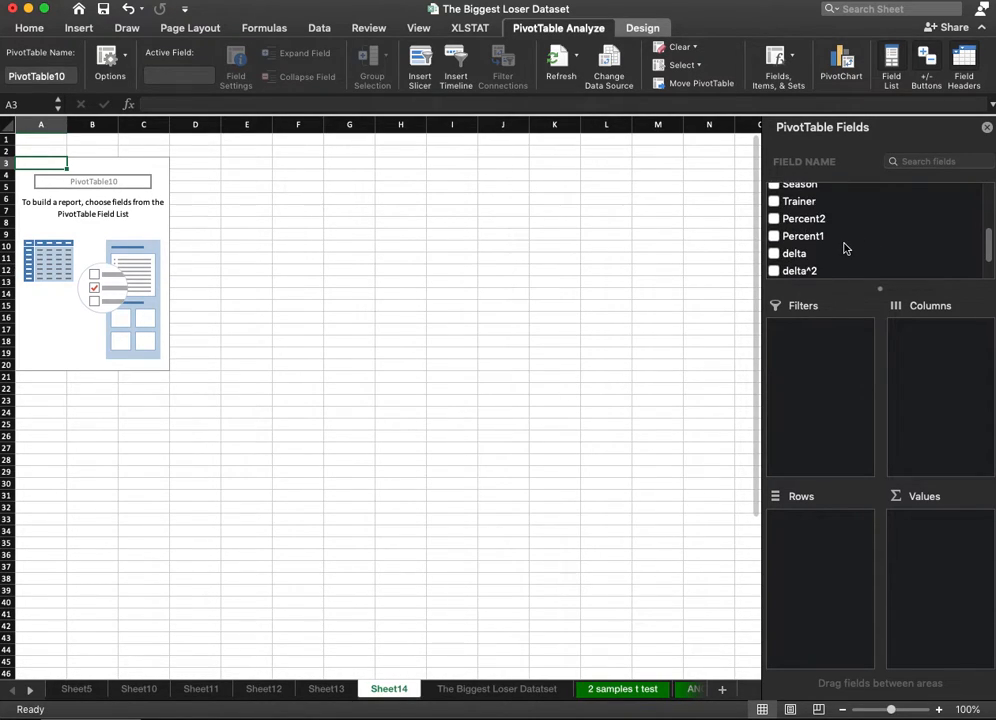
pyautogui.scroll(-2, 845, 248)
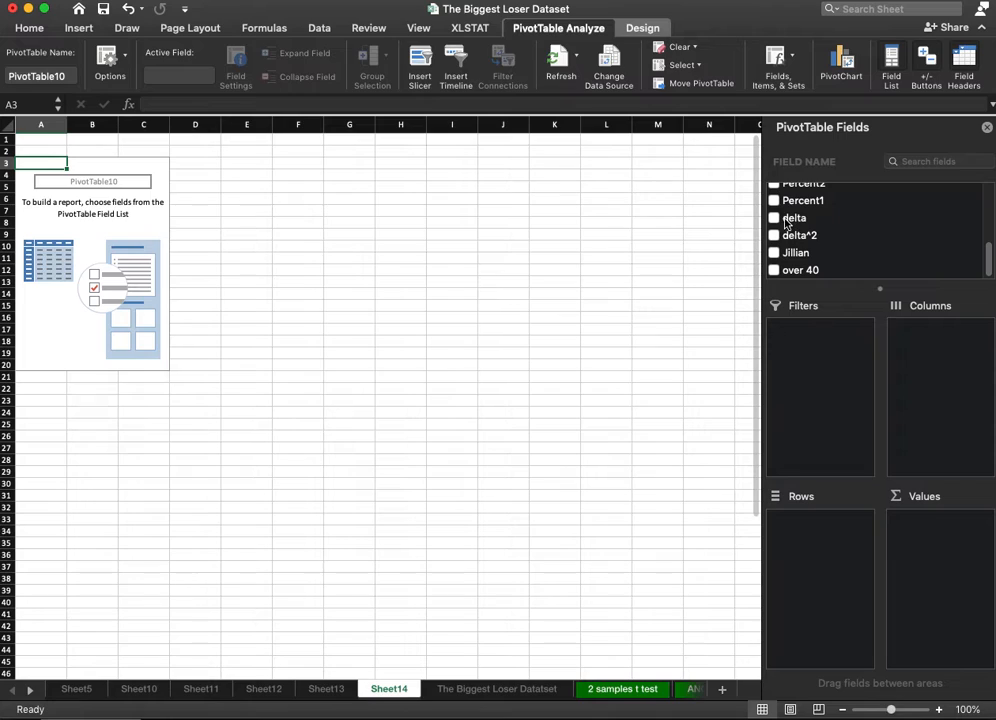
pyautogui.moveTo(800, 270); pyautogui.dragTo(948, 426)
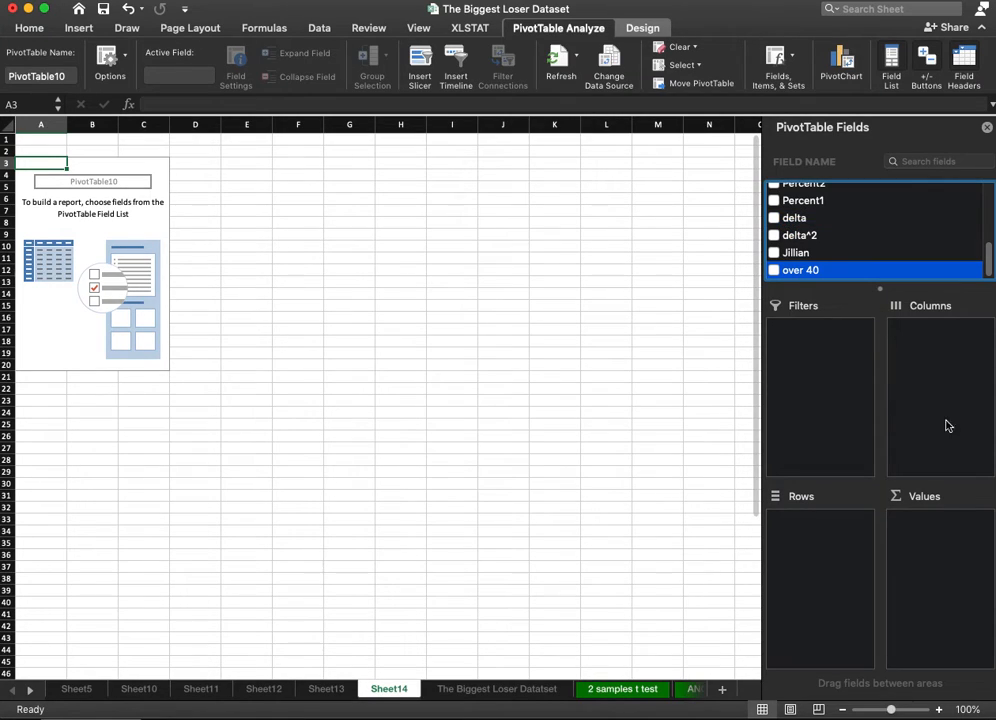
pyautogui.click(774, 218)
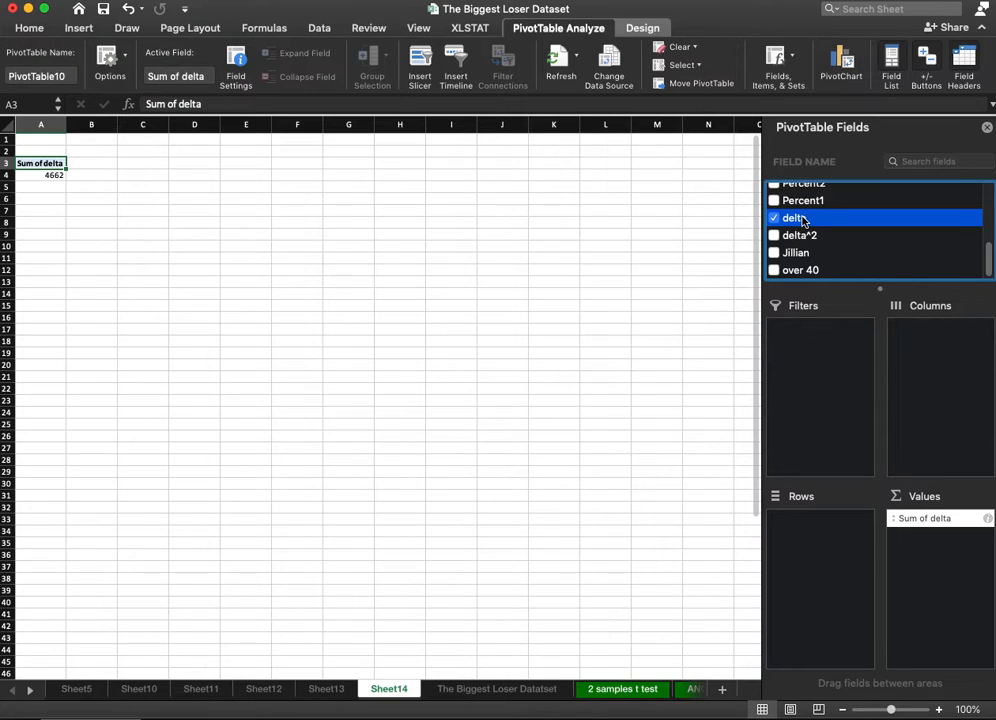
pyautogui.moveTo(800, 235); pyautogui.dragTo(928, 539)
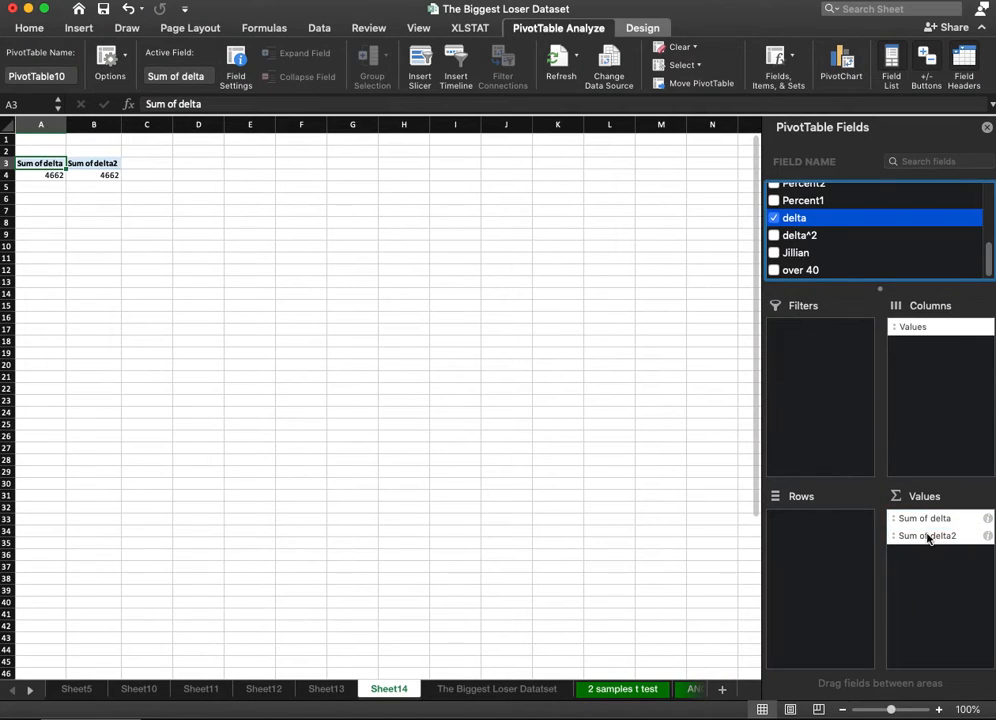
pyautogui.moveTo(795, 222); pyautogui.dragTo(975, 556)
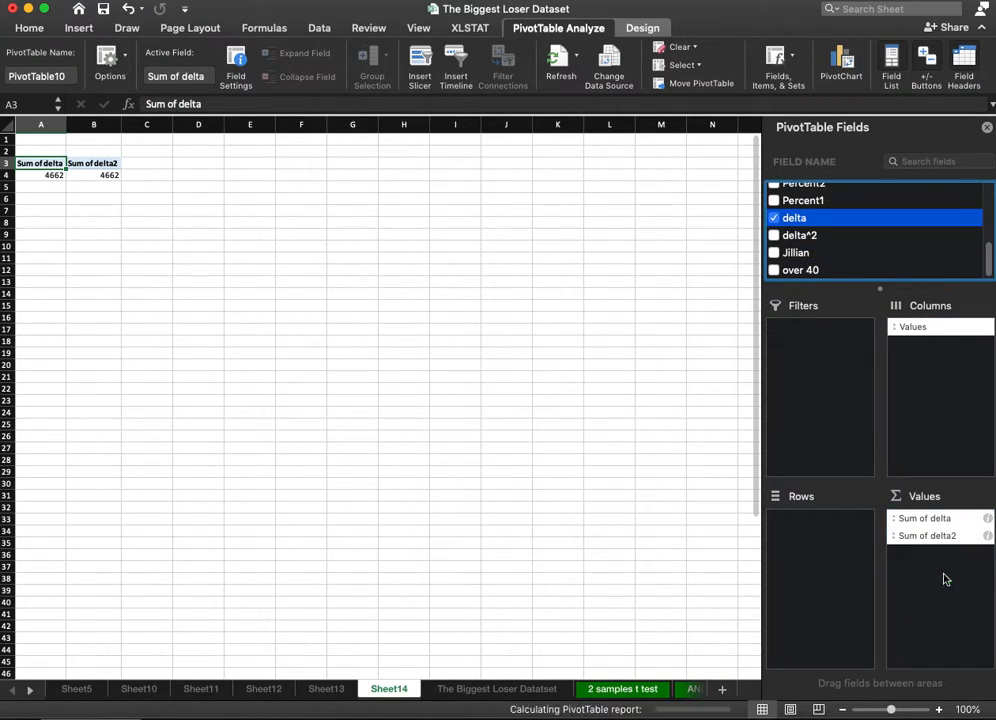
# Summarize the first delta value field by Average.
pyautogui.click(987, 536)
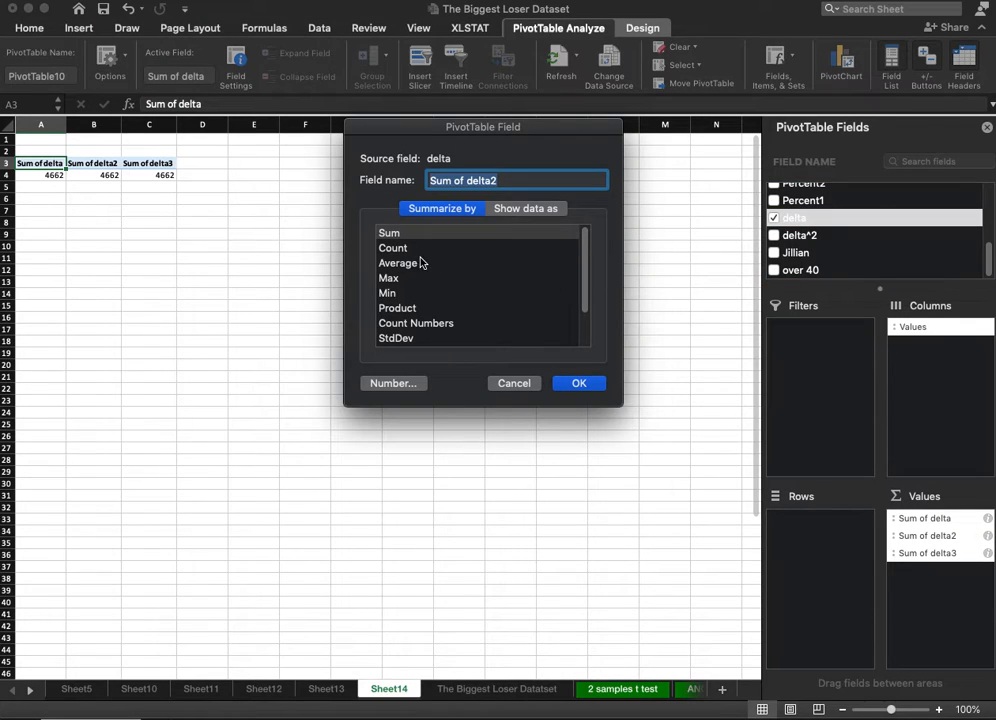
pyautogui.click(514, 383)
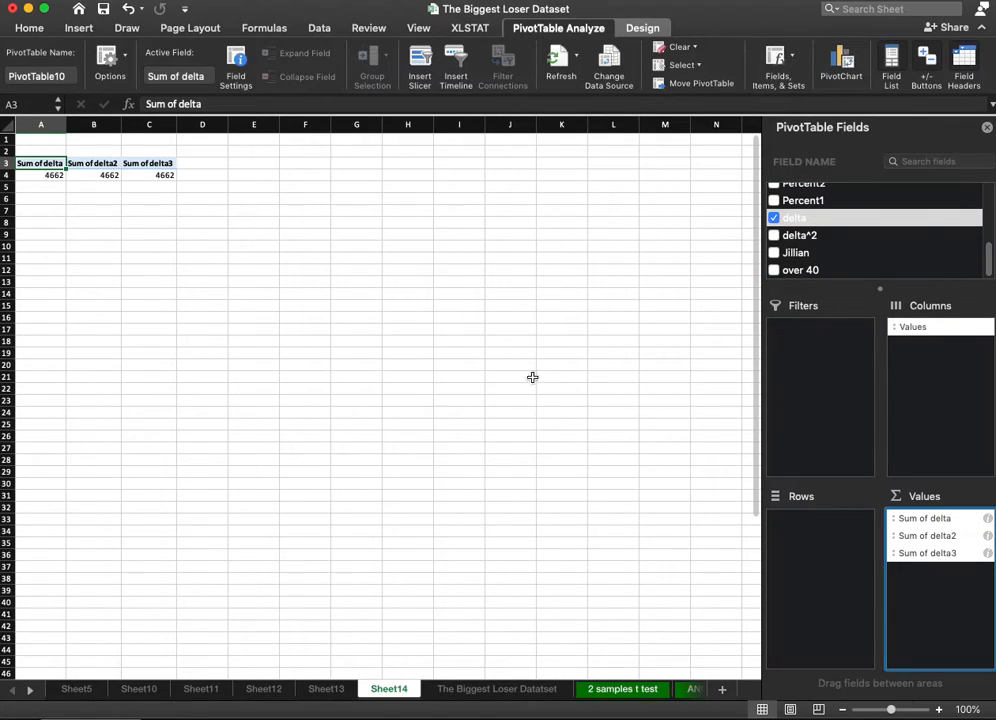
pyautogui.click(987, 518)
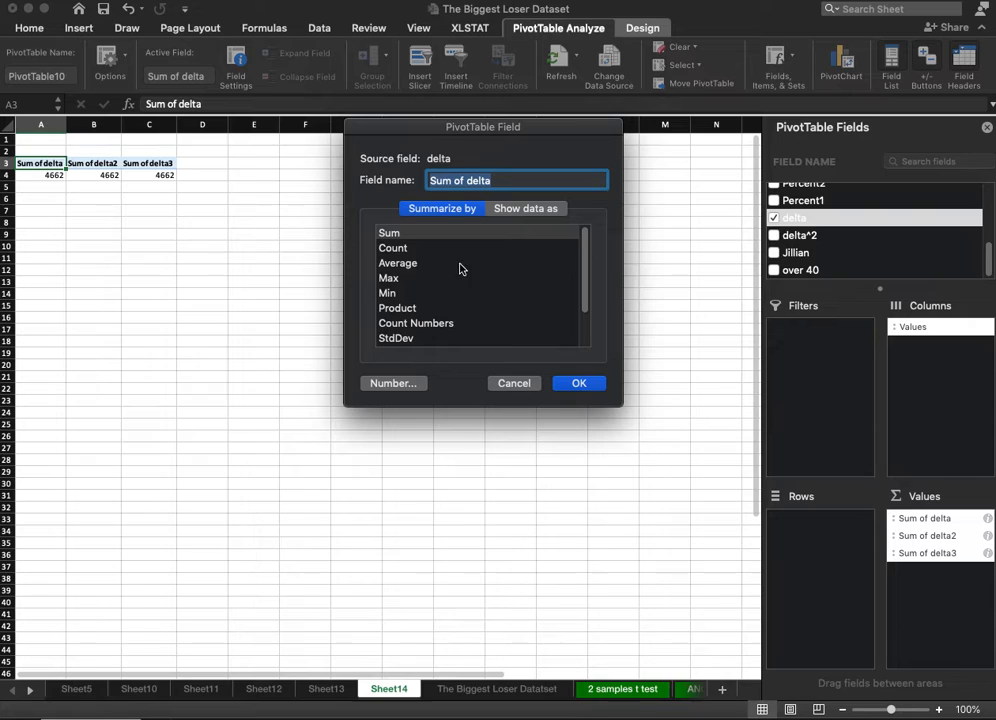
pyautogui.click(398, 263)
pyautogui.click(577, 383)
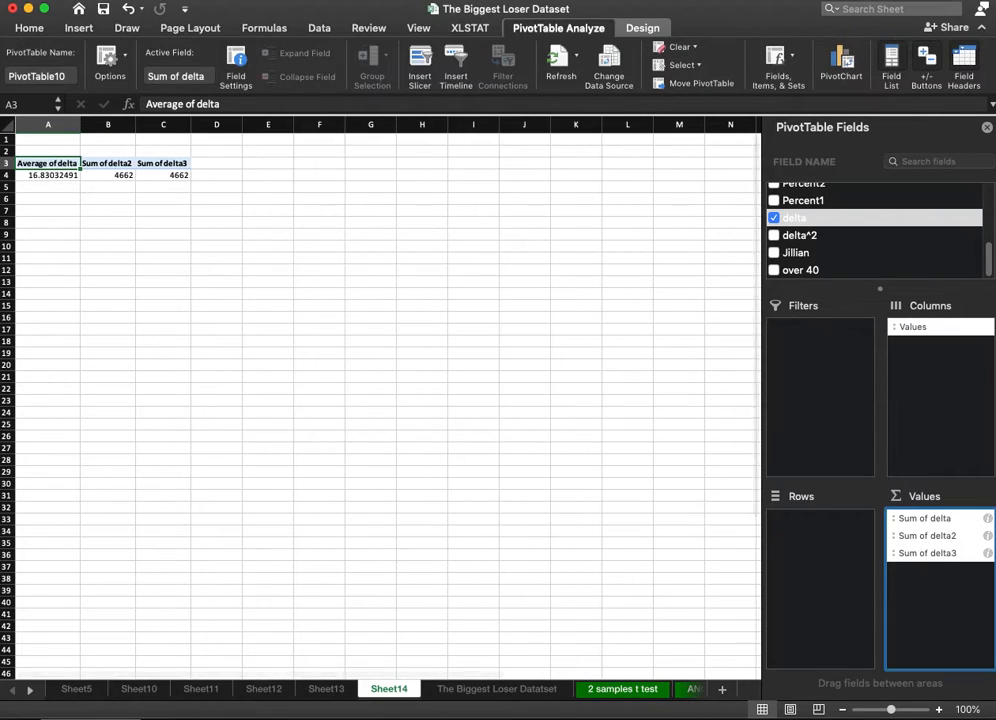
# Summarize the second delta value field by StdDev and the third by Count.
pyautogui.click(987, 536)
pyautogui.click(396, 338)
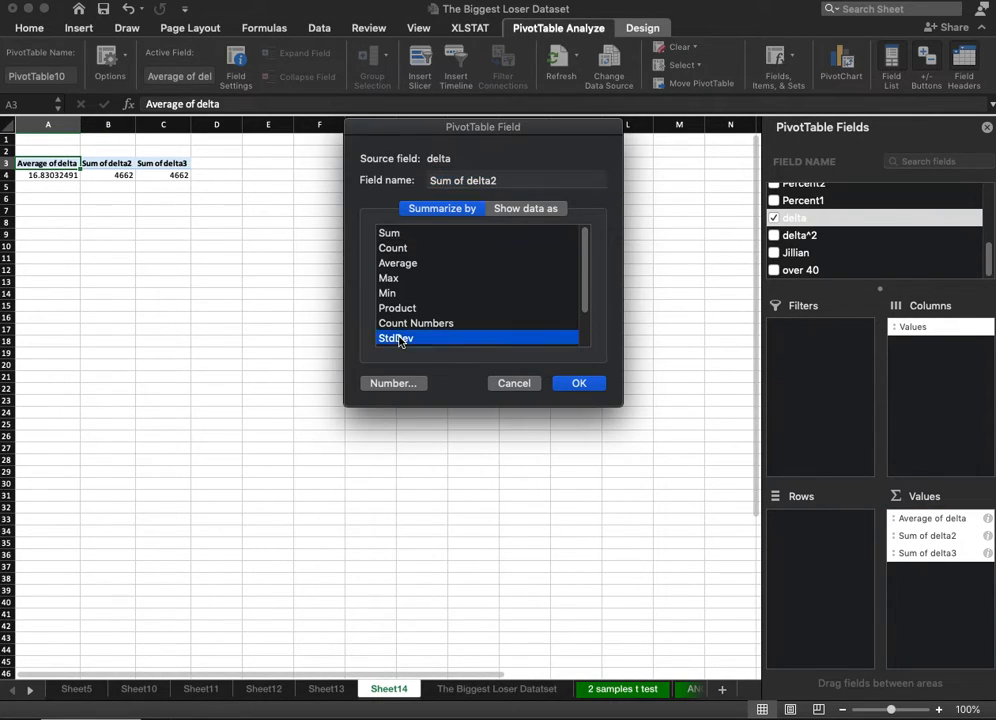
pyautogui.click(572, 383)
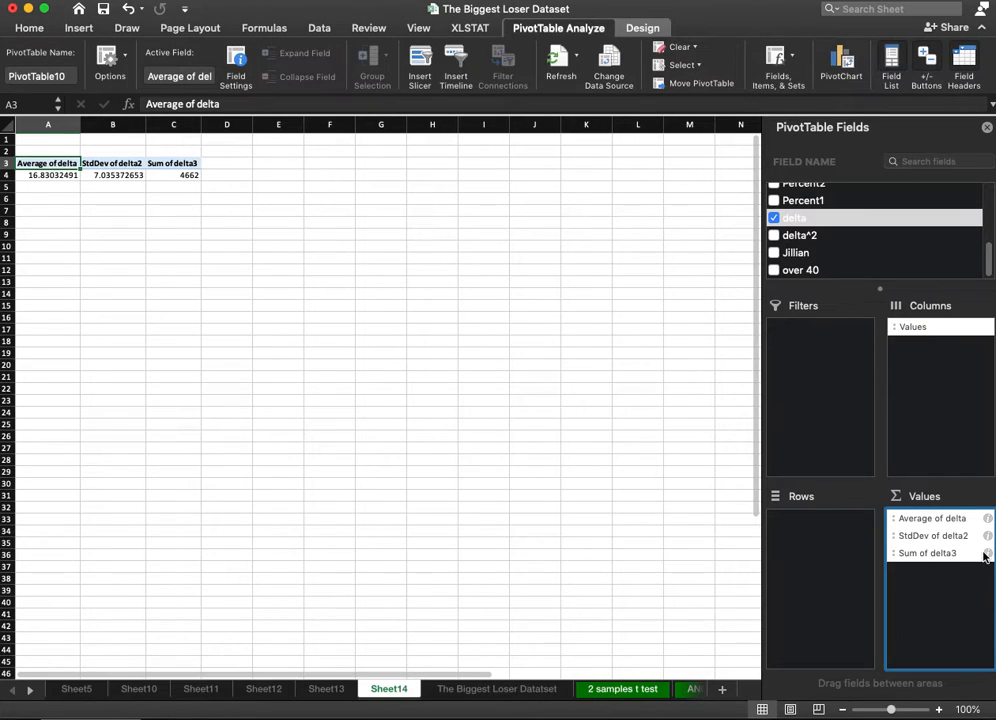
pyautogui.click(987, 554)
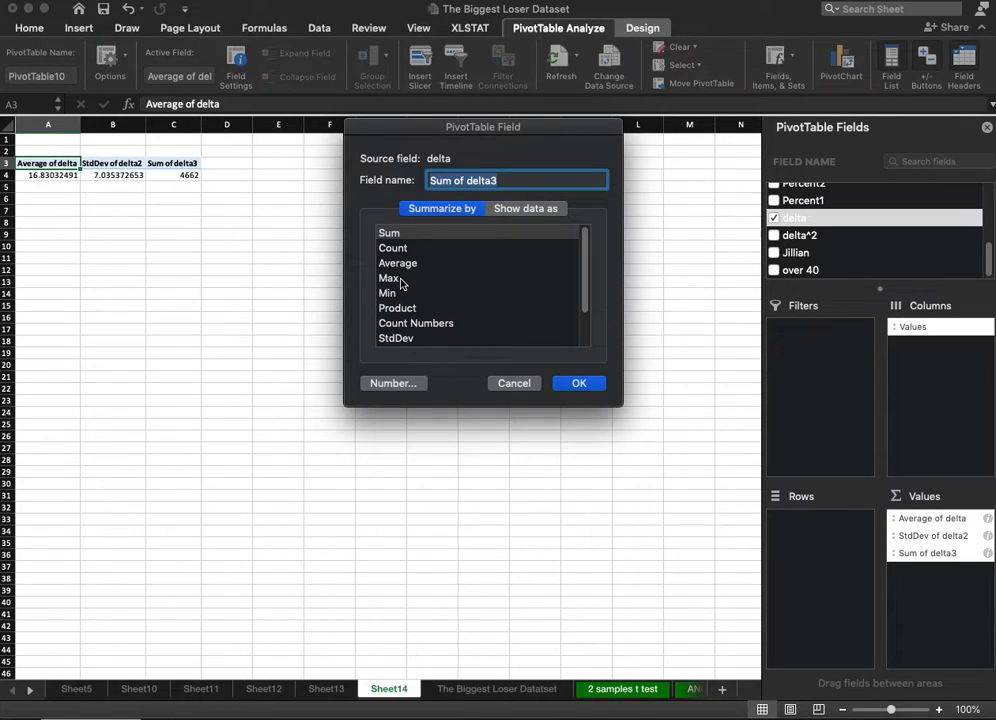
pyautogui.click(393, 248)
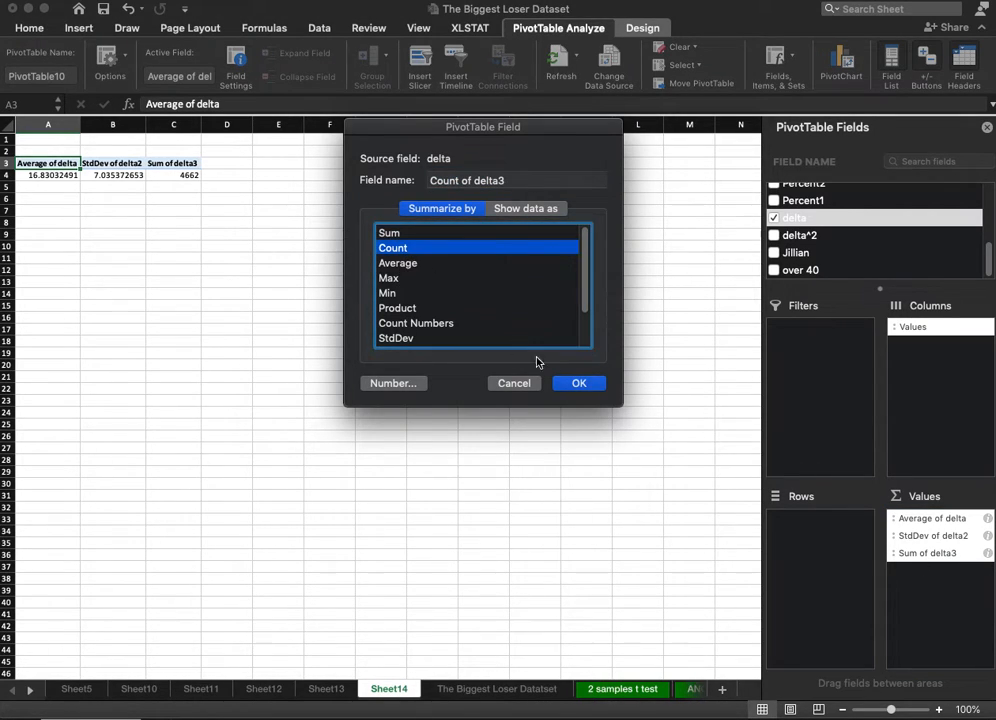
pyautogui.click(580, 384)
# Enter the label "numerator" in cell A9 below the PivotTable.
pyautogui.click(140, 234)
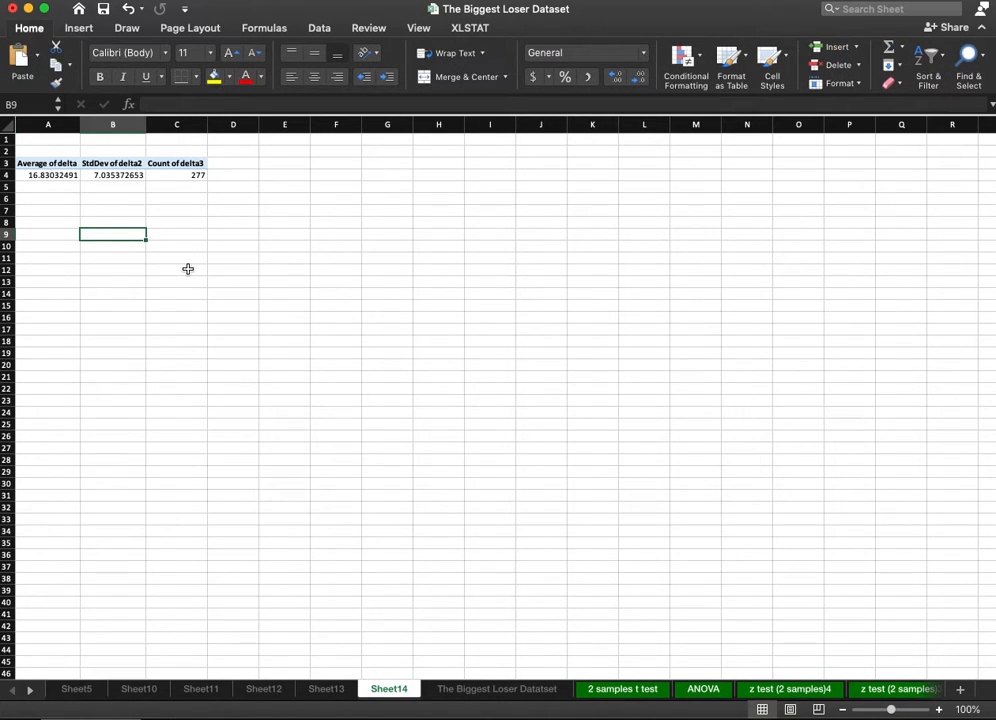
pyautogui.press('Left')
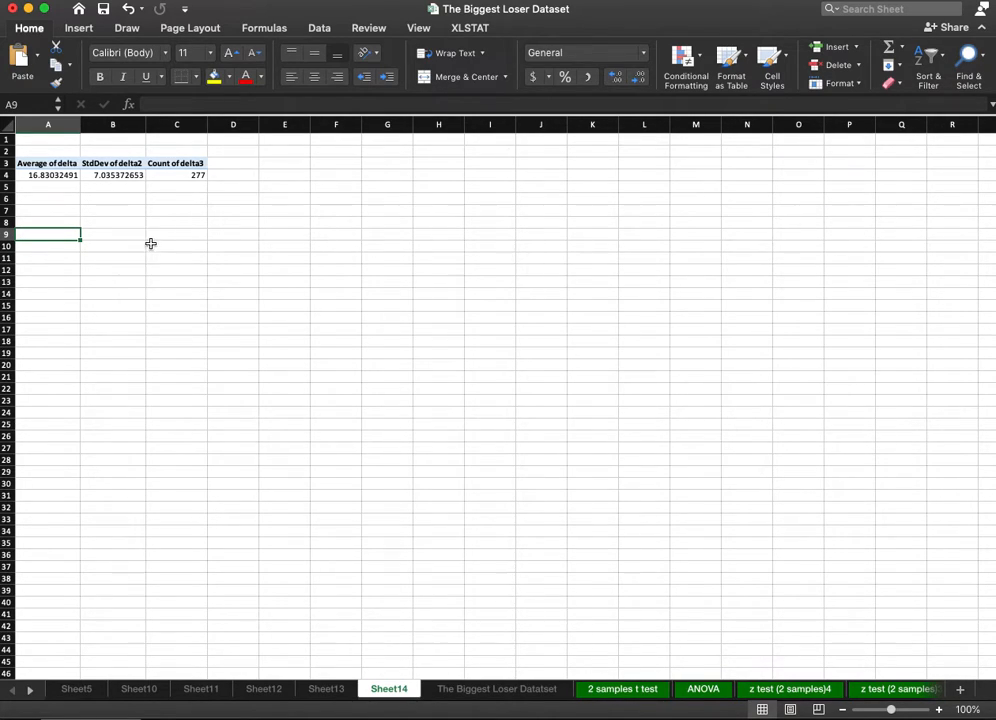
pyautogui.click(98, 233)
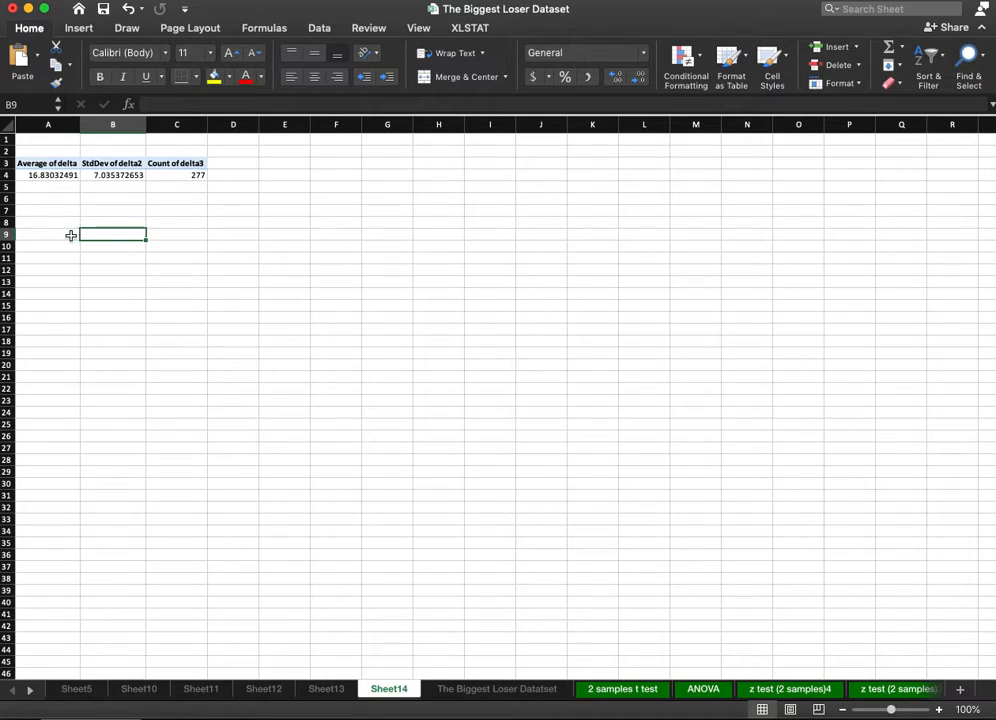
pyautogui.click(71, 235)
pyautogui.write('numerator')
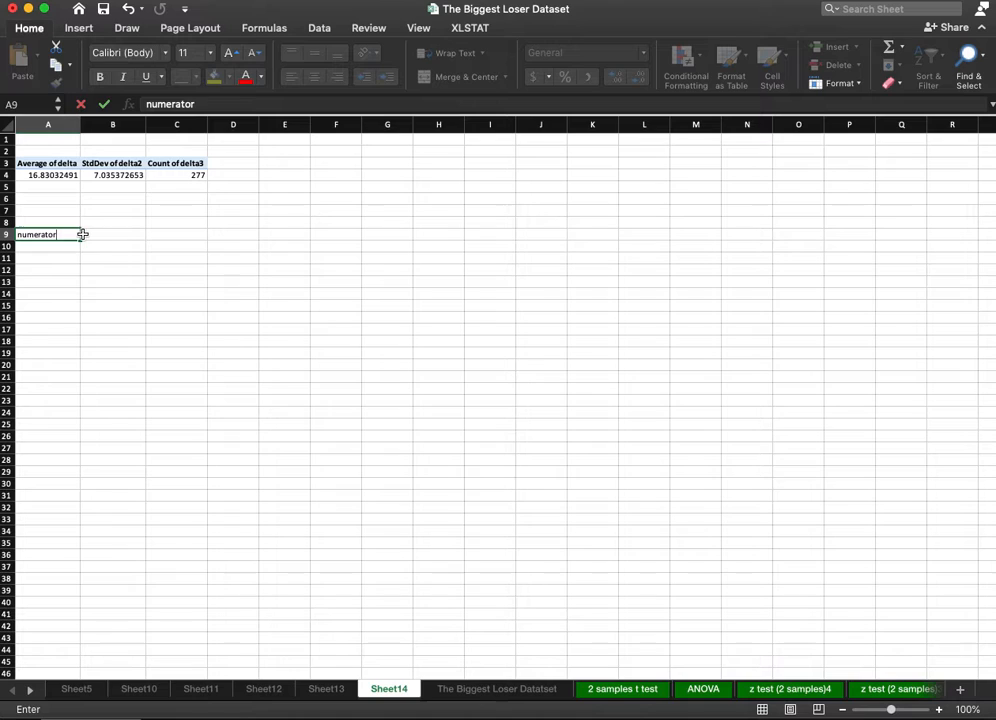
pyautogui.click(83, 234)
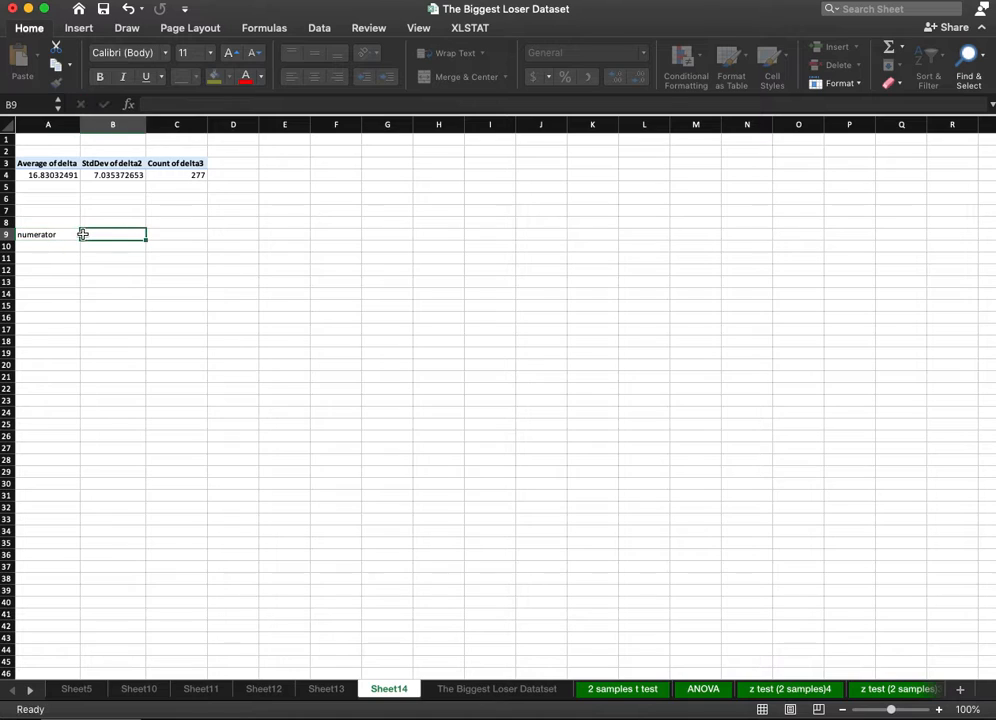
# Copy the one-sample t formula picture from Sheet12 to Sheet14 and place it beside the PivotTable, around columns G to I.
pyautogui.click(206, 691)
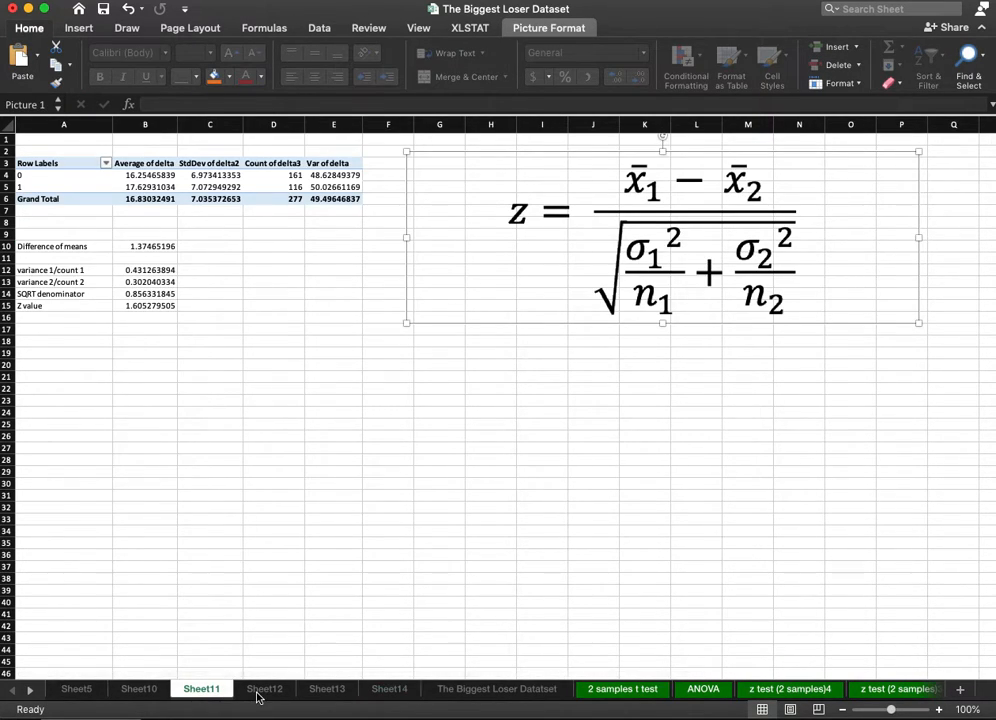
pyautogui.click(262, 690)
pyautogui.click(395, 220)
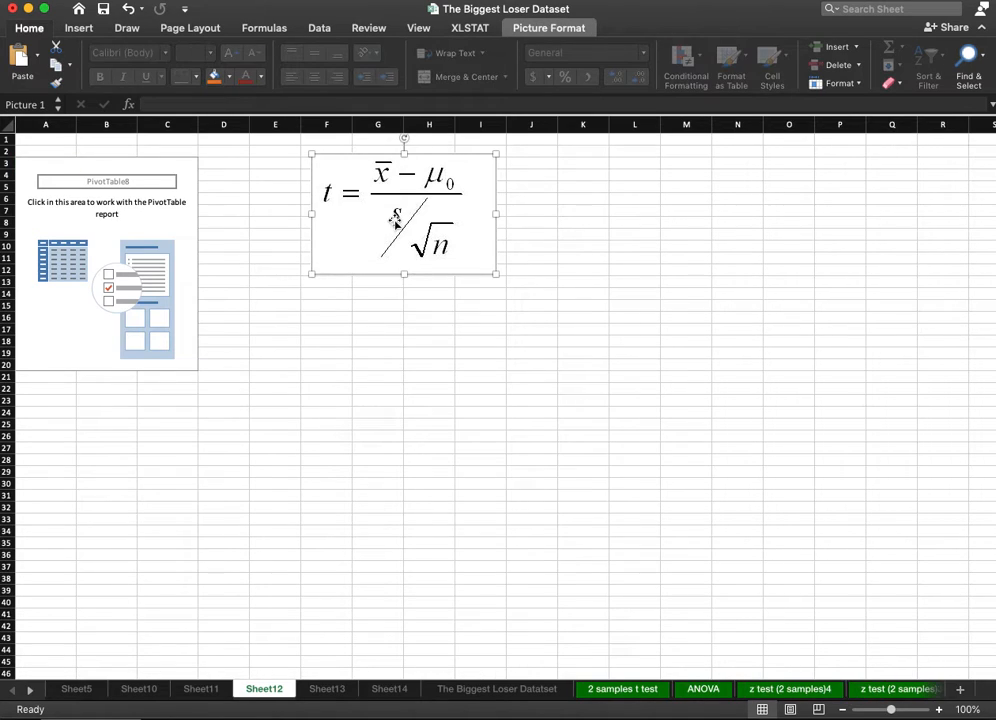
pyautogui.click(389, 689)
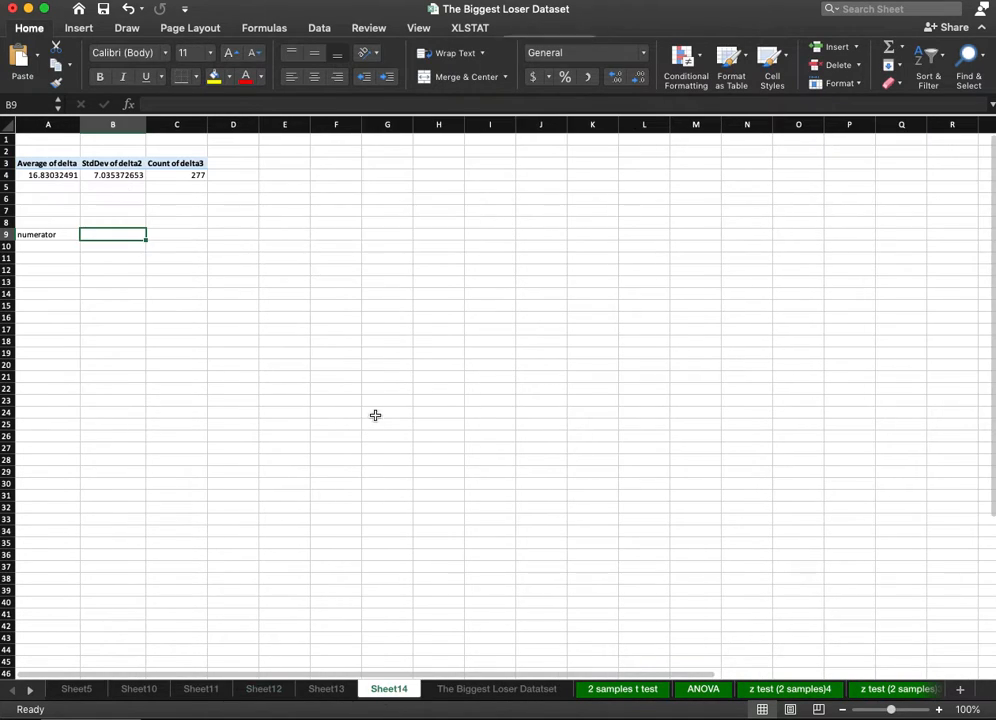
pyautogui.press('cmd+v')
pyautogui.moveTo(144, 289); pyautogui.dragTo(407, 224)
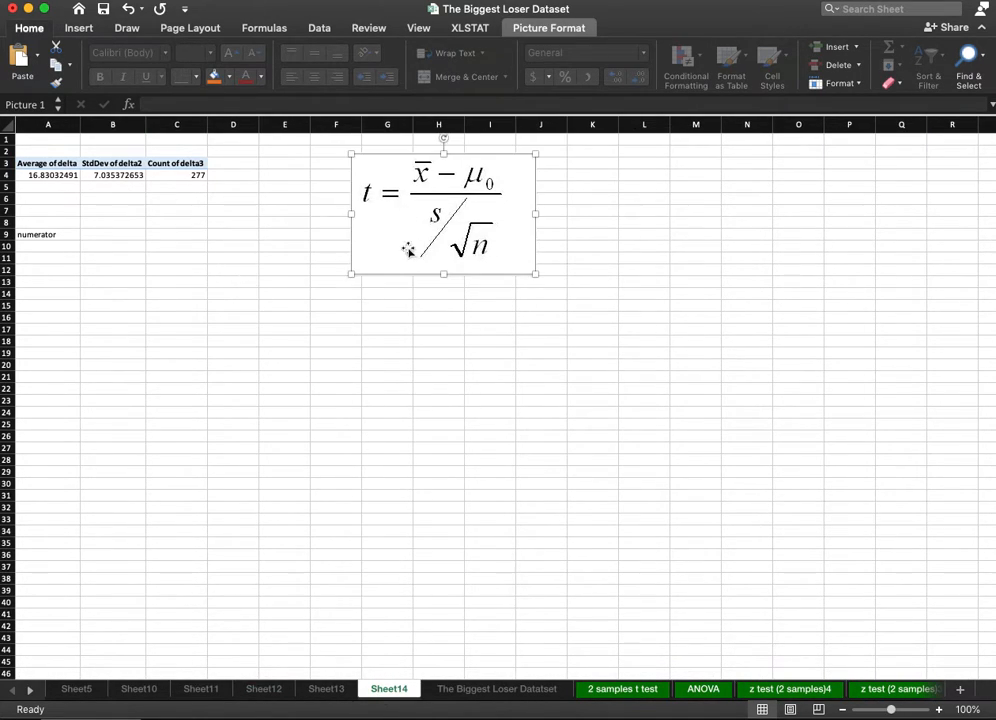
# Calculate the numerator in B9 as the PivotTable's Average of delta minus 0.
pyautogui.click(101, 238)
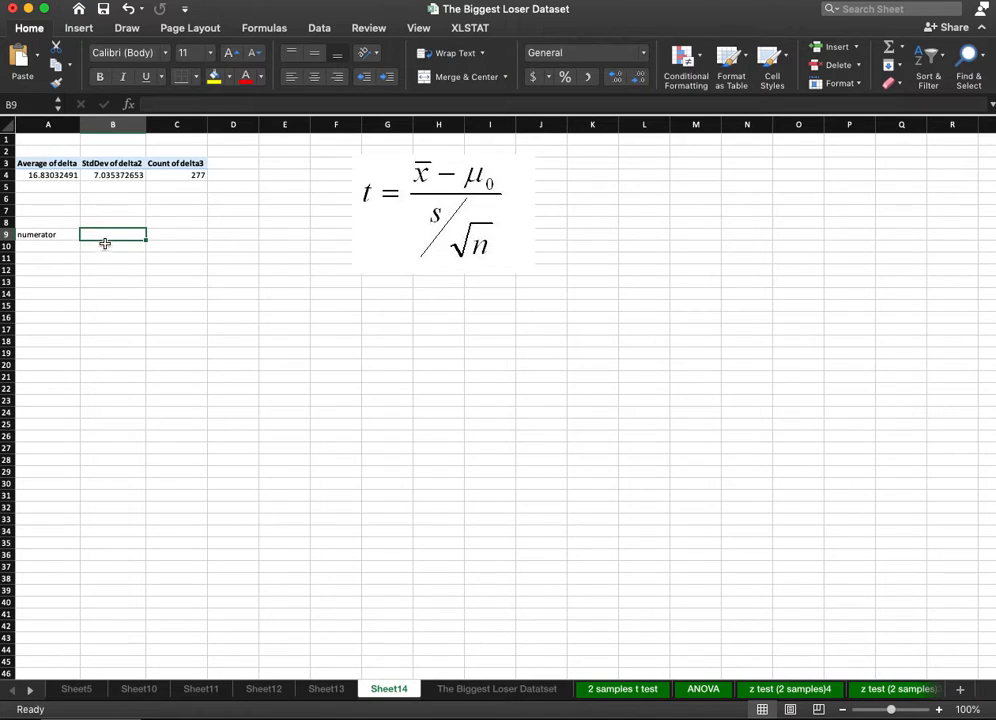
pyautogui.write('=')
pyautogui.click(47, 174)
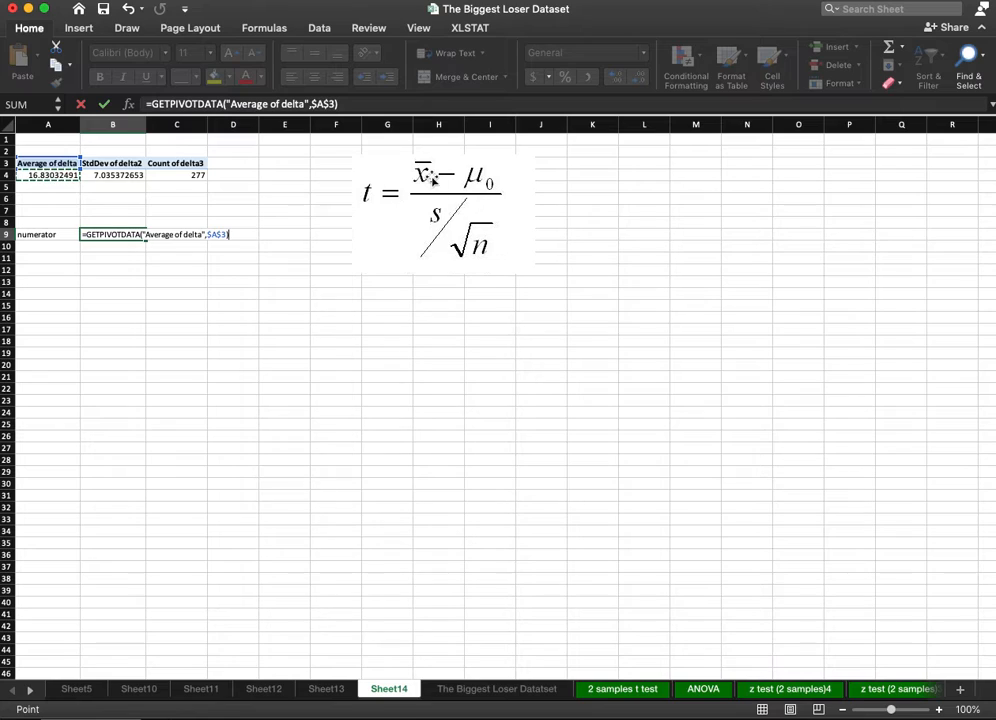
pyautogui.write('-0')
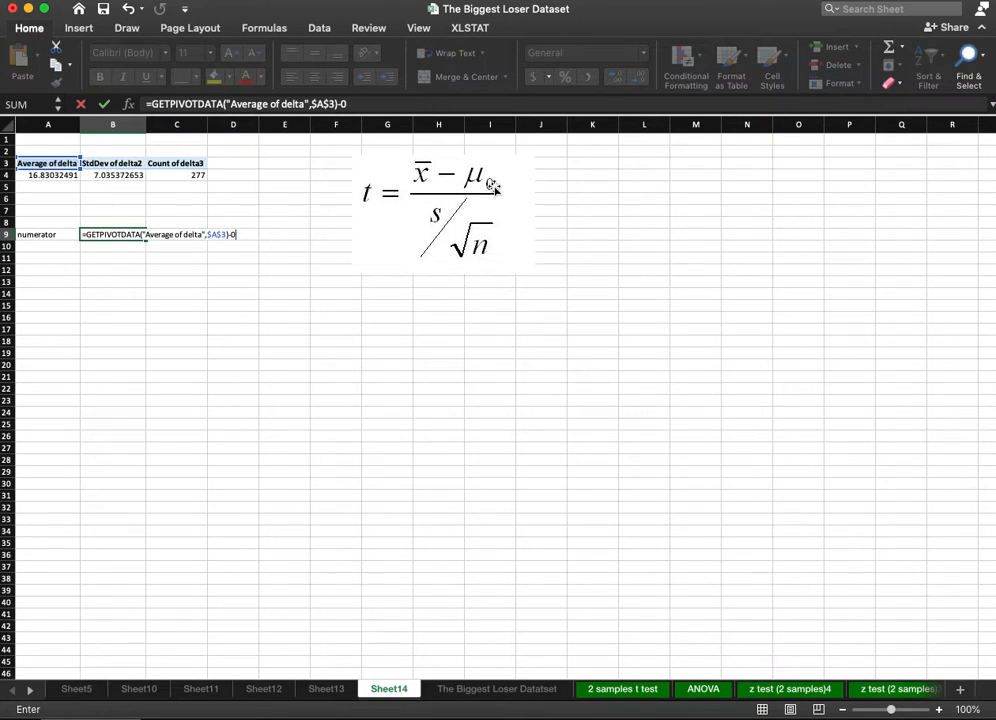
pyautogui.press('Return')
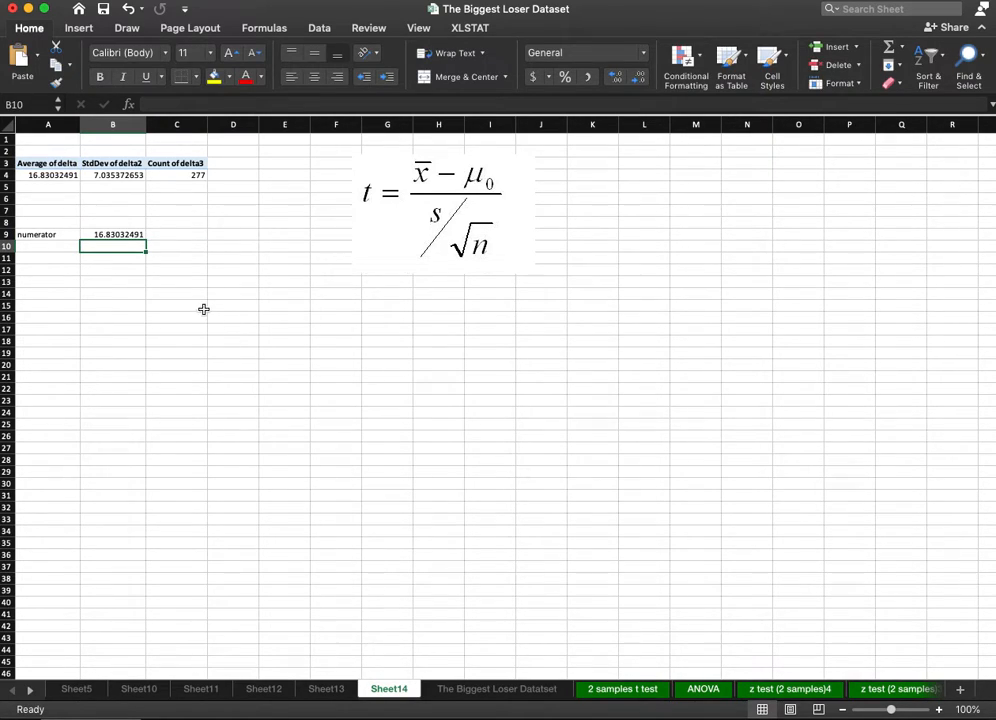
# Label A10 "denominator" and calculate B10 as StdDev of delta2 divided by the square root of Count of delta3.
pyautogui.click(43, 244)
pyautogui.write('denom')
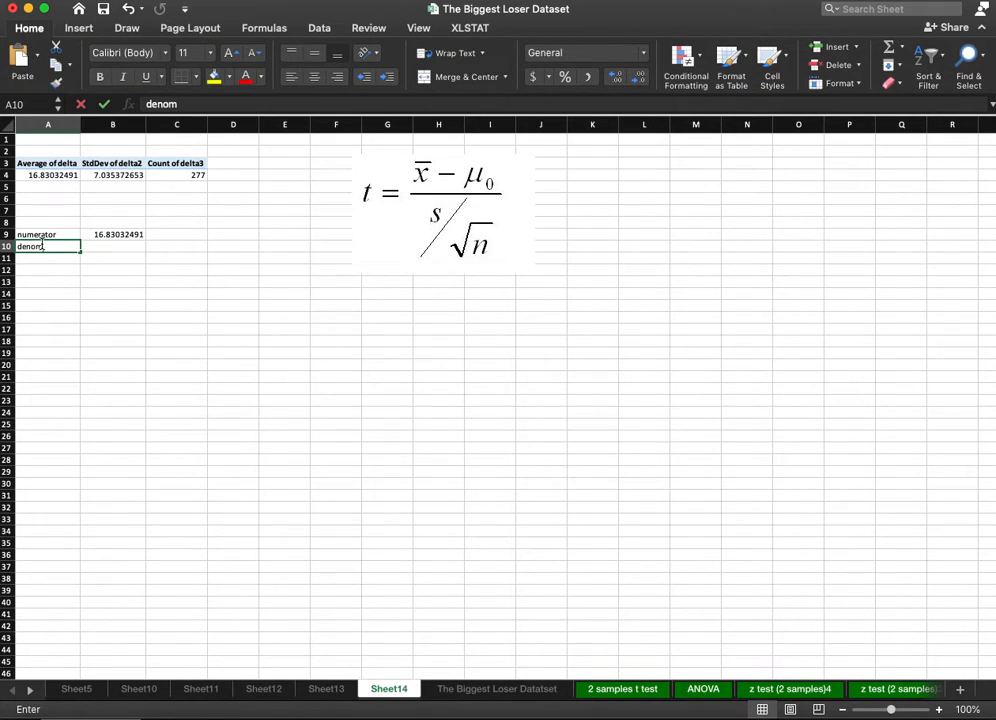
pyautogui.write('inator')
pyautogui.press('Tab')
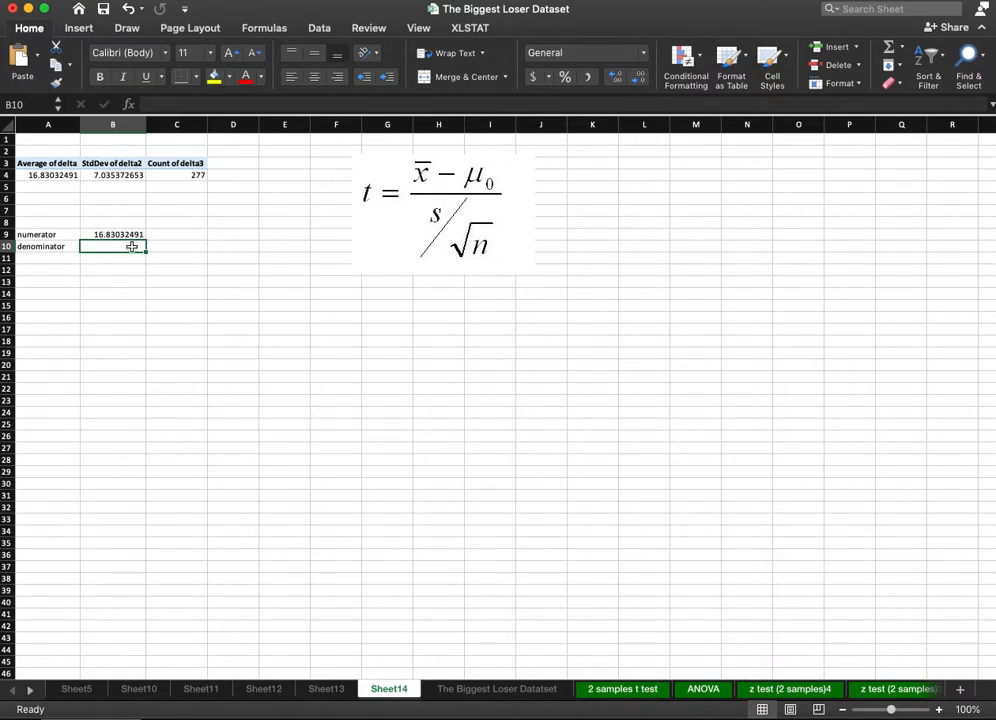
pyautogui.write('=')
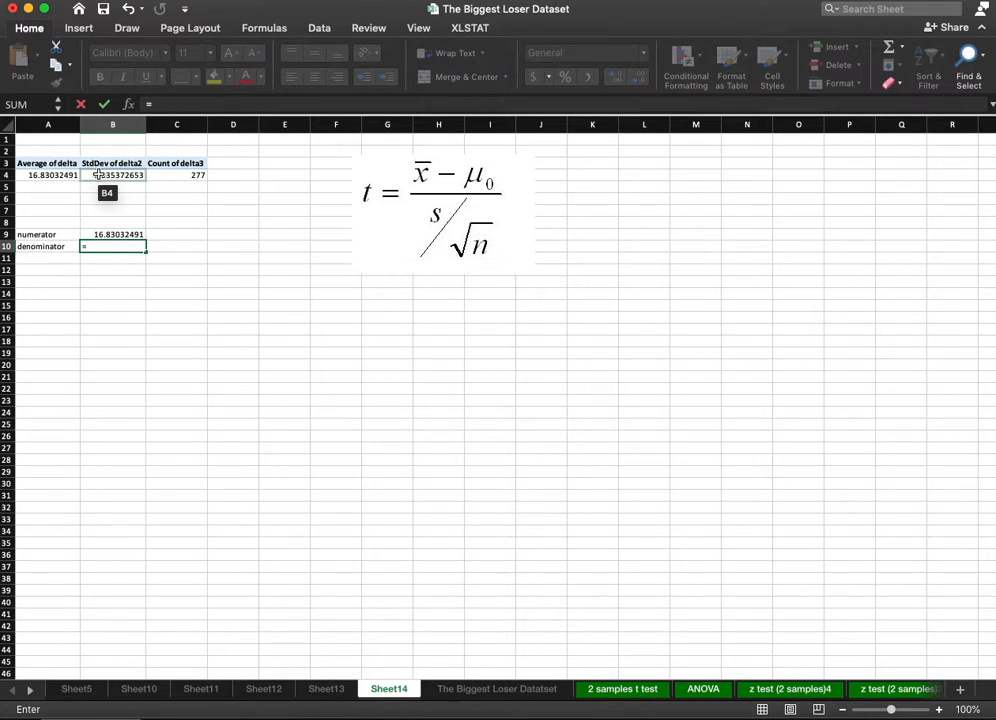
pyautogui.click(101, 175)
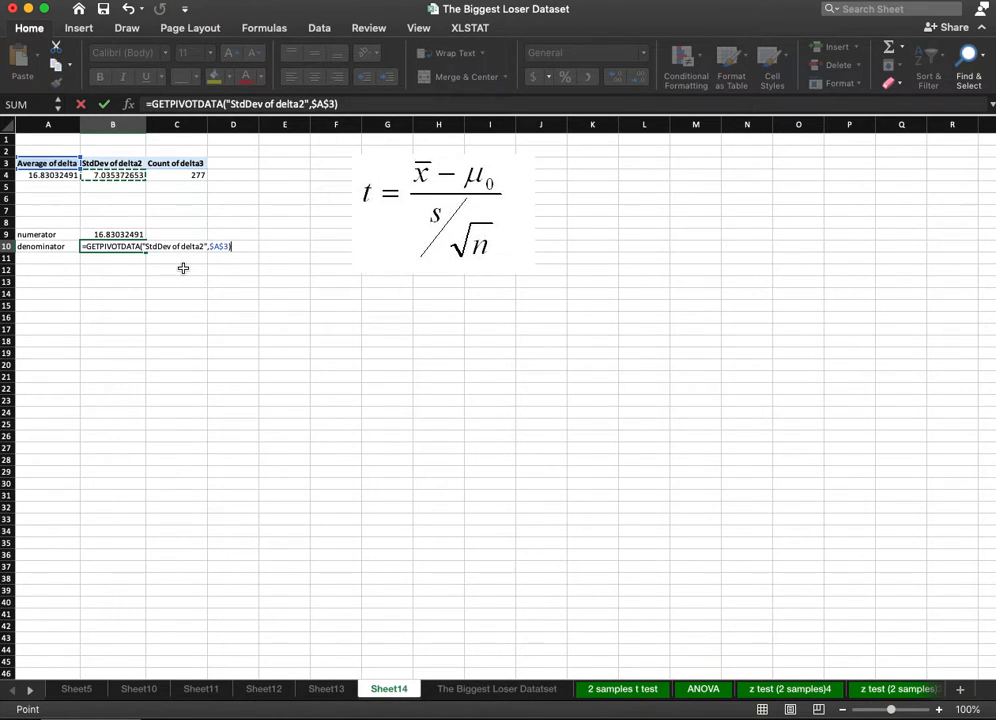
pyautogui.write('/sqrt(')
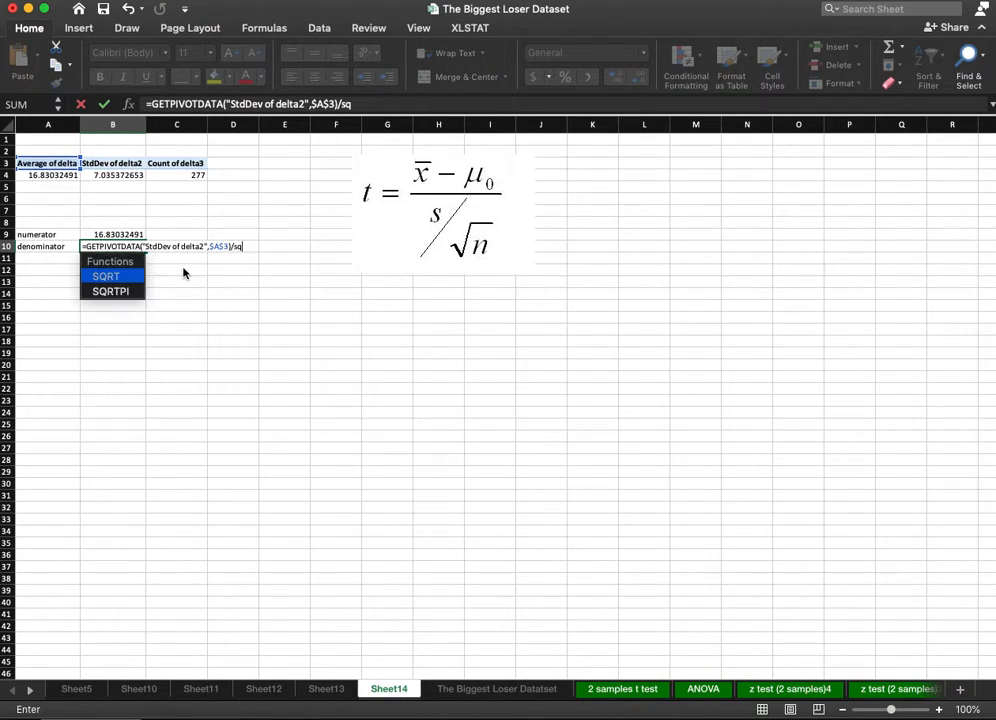
pyautogui.click(177, 175)
pyautogui.write(')')
pyautogui.press('Return')
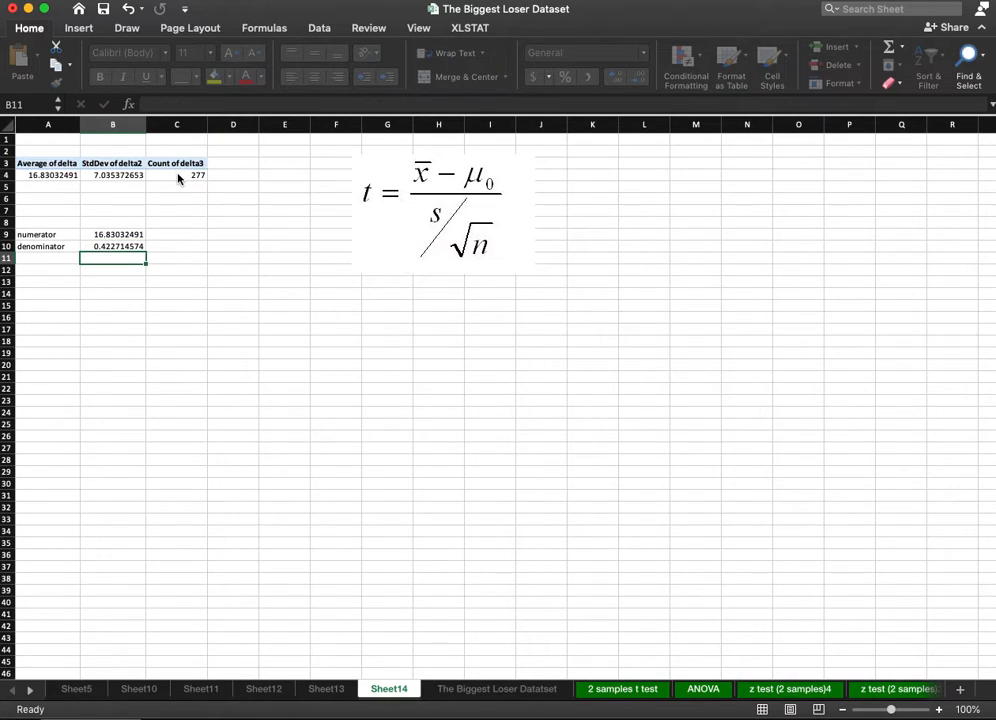
# Label A12 "t score" and calculate B12 as the numerator in B9 divided by the denominator in B10.
pyautogui.press('Down')
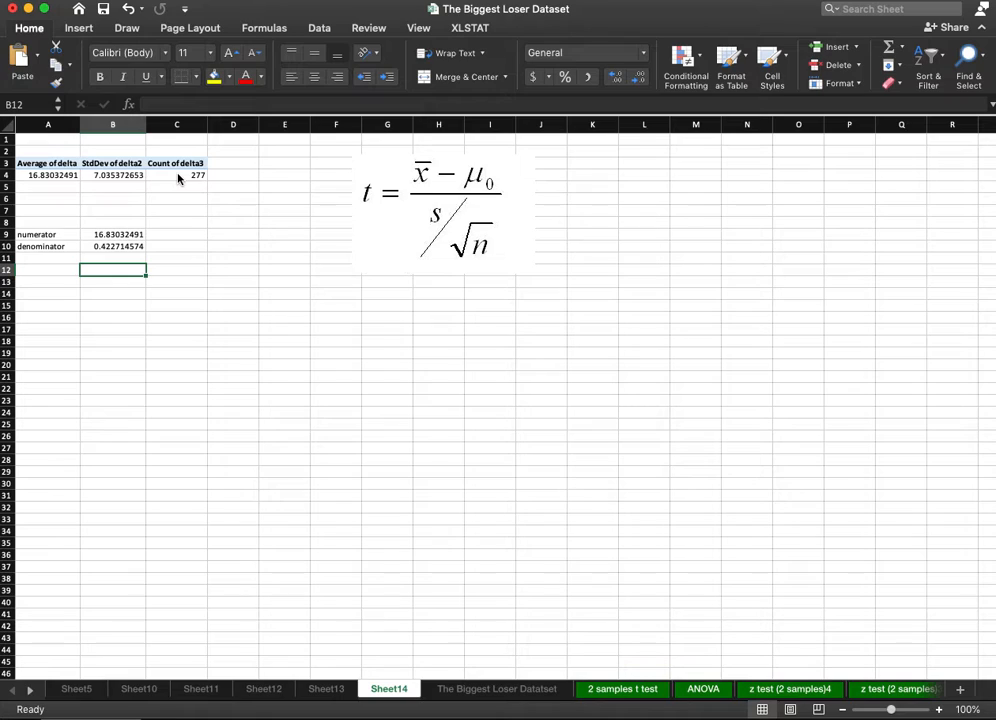
pyautogui.press('Left')
pyautogui.write('t')
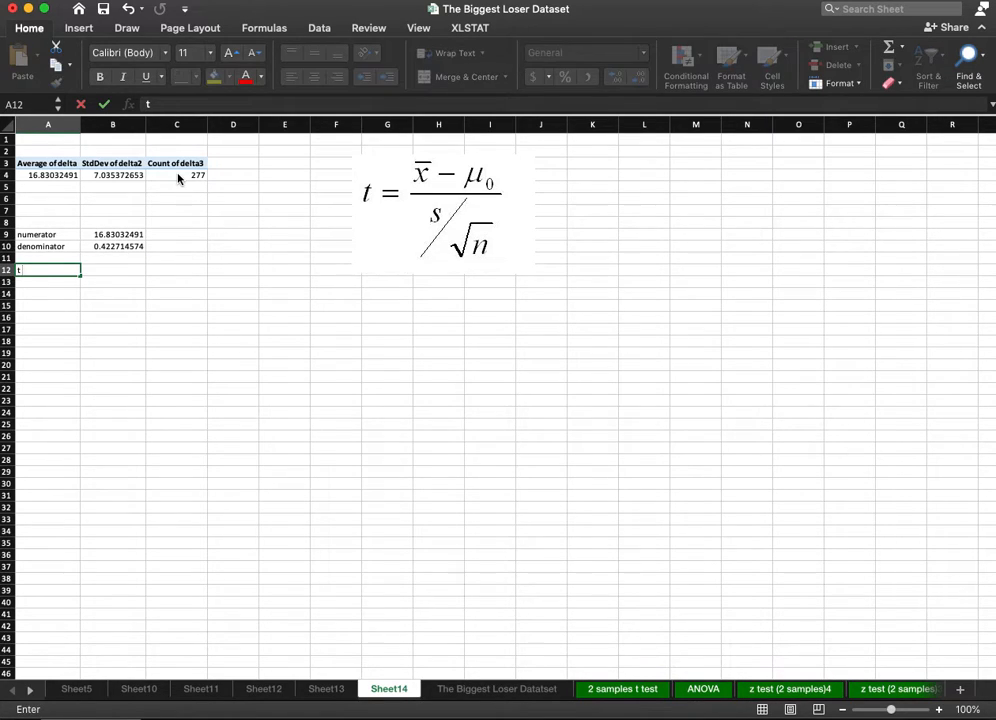
pyautogui.write(' score')
pyautogui.press('Tab')
pyautogui.write('=')
pyautogui.click(133, 233)
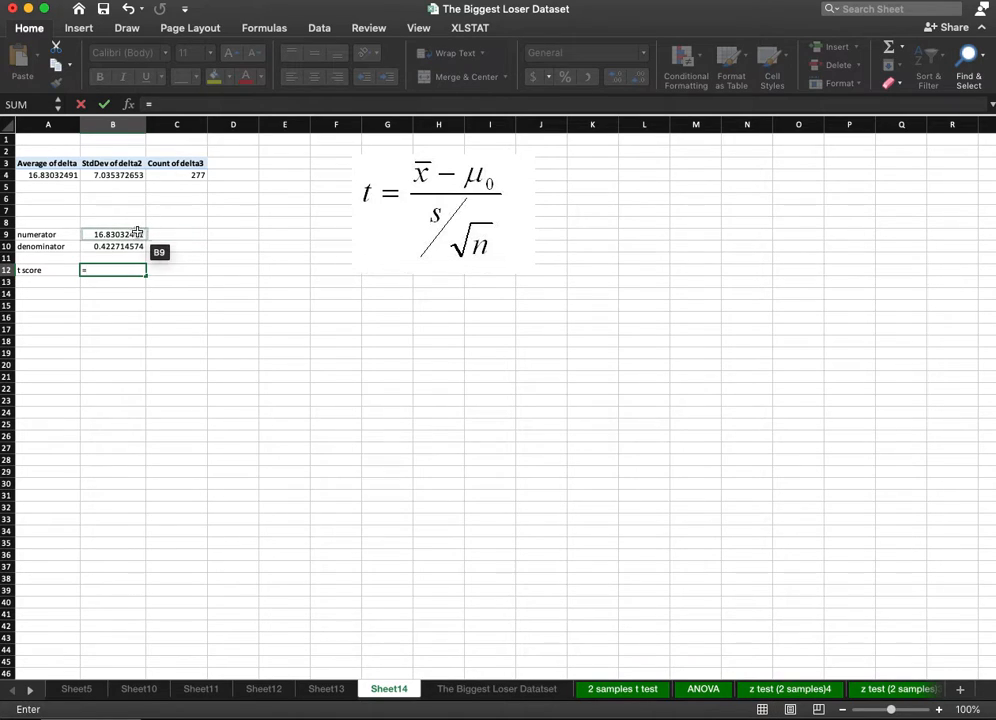
pyautogui.write('/')
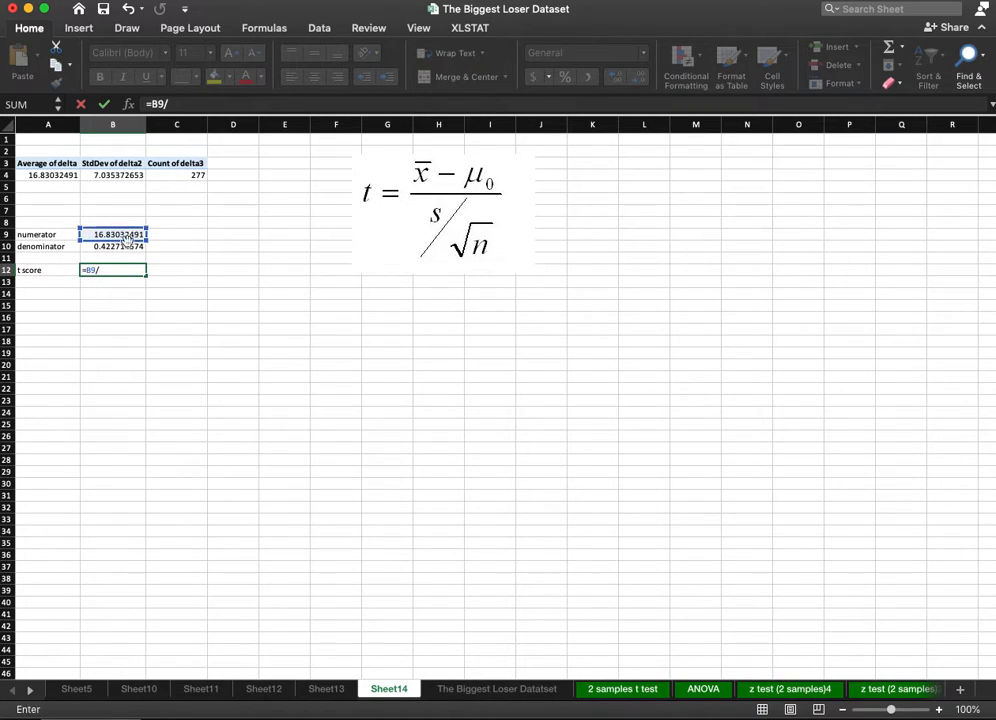
pyautogui.click(127, 247)
pyautogui.press('Return')
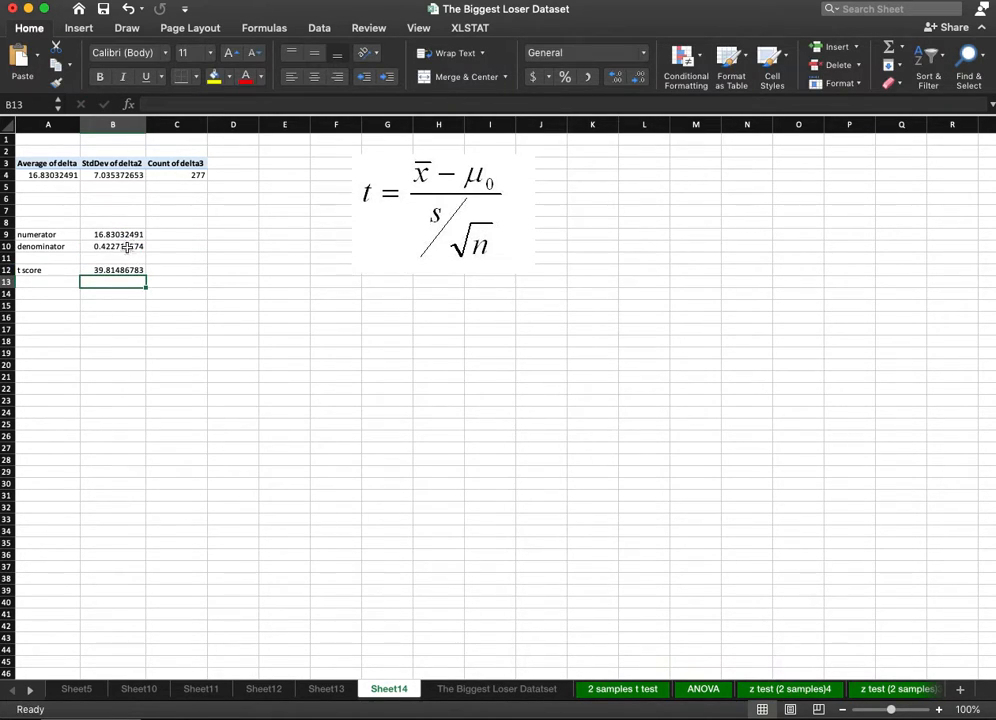
pyautogui.click(108, 270)
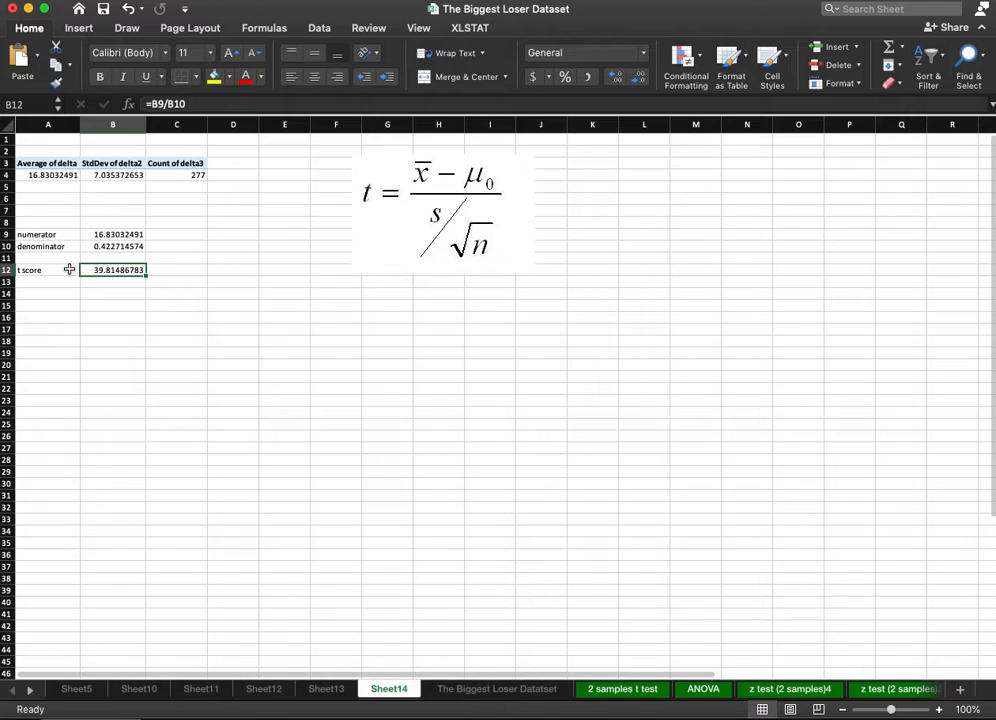
# Check the t score against the observed t value in the paired-samples results on the 2 samples t test sheet.
pyautogui.click(33, 697)
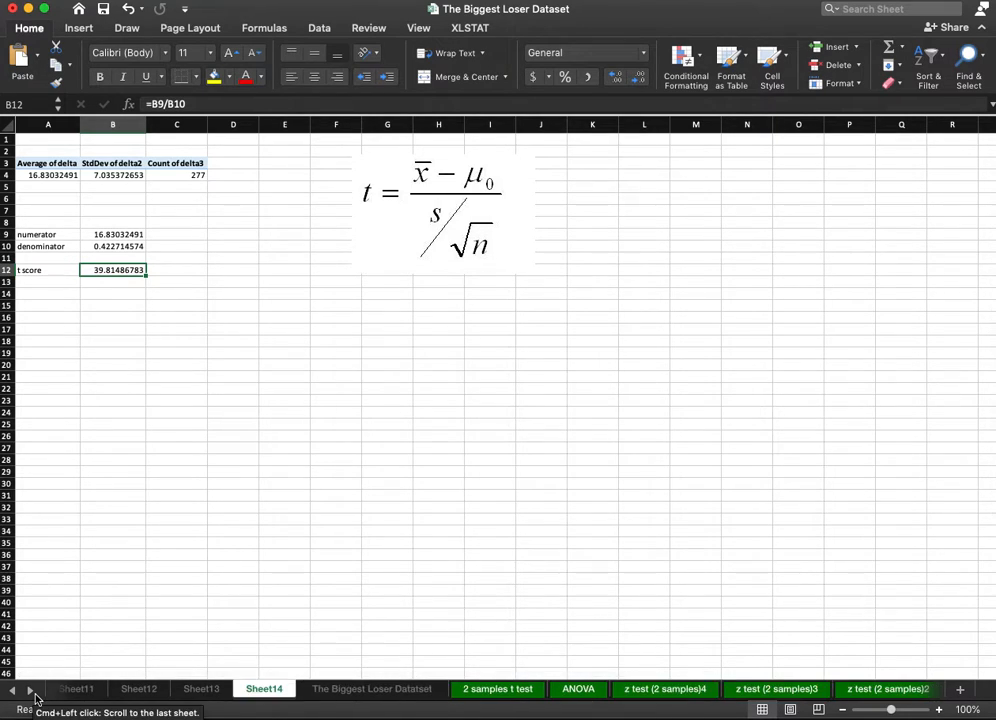
pyautogui.click(33, 697)
pyautogui.click(34, 697)
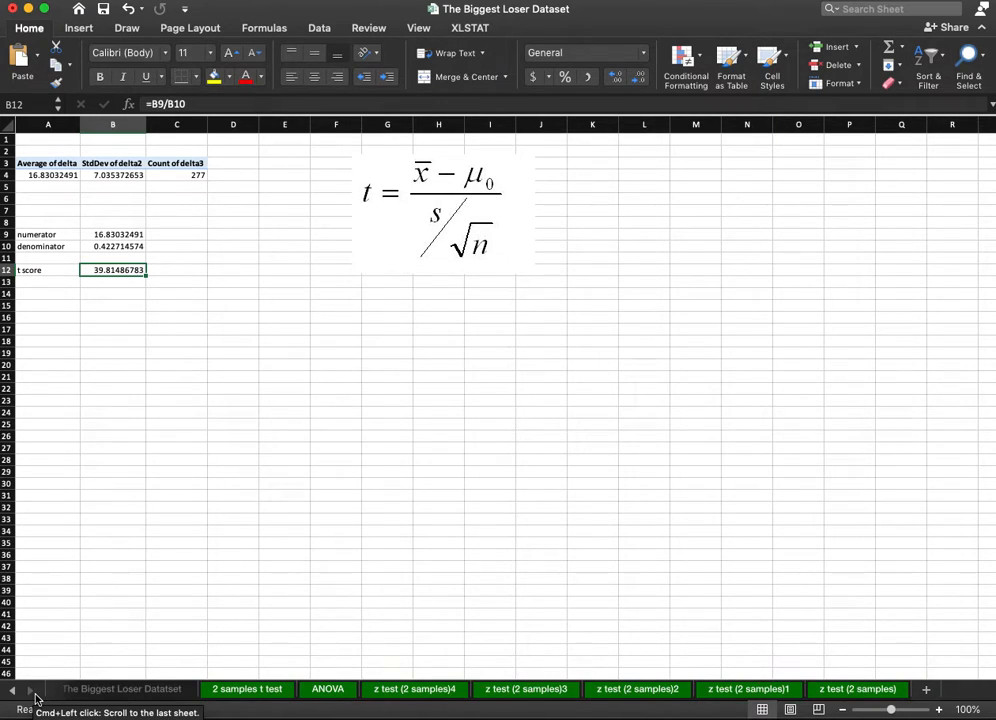
pyautogui.click(235, 692)
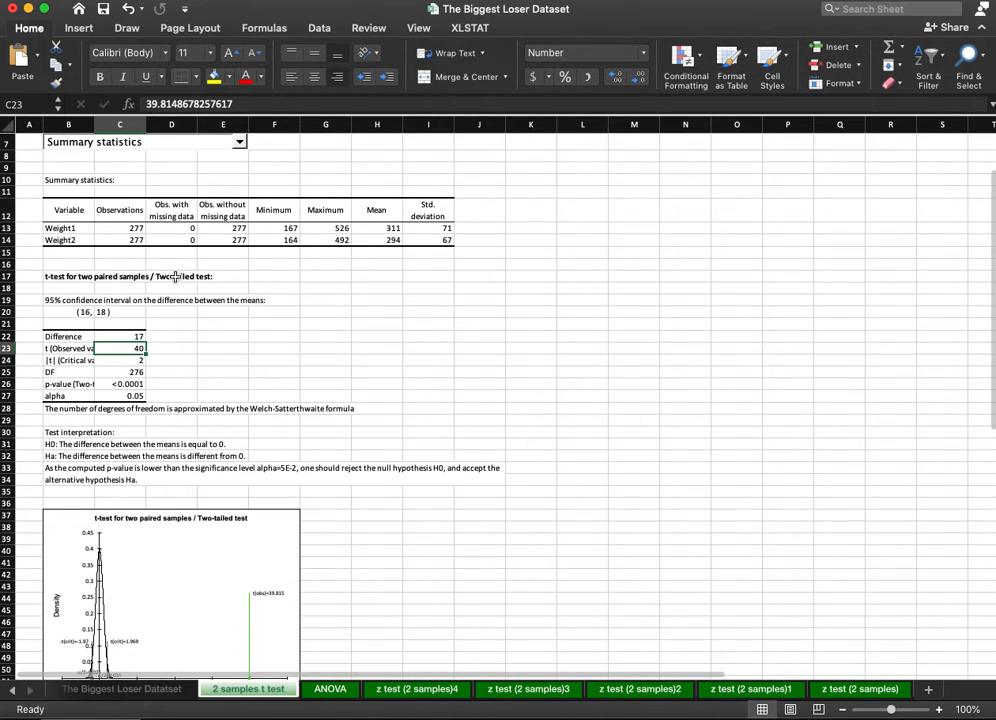
pyautogui.scroll(1, 168, 302)
pyautogui.scroll(3, 172, 301)
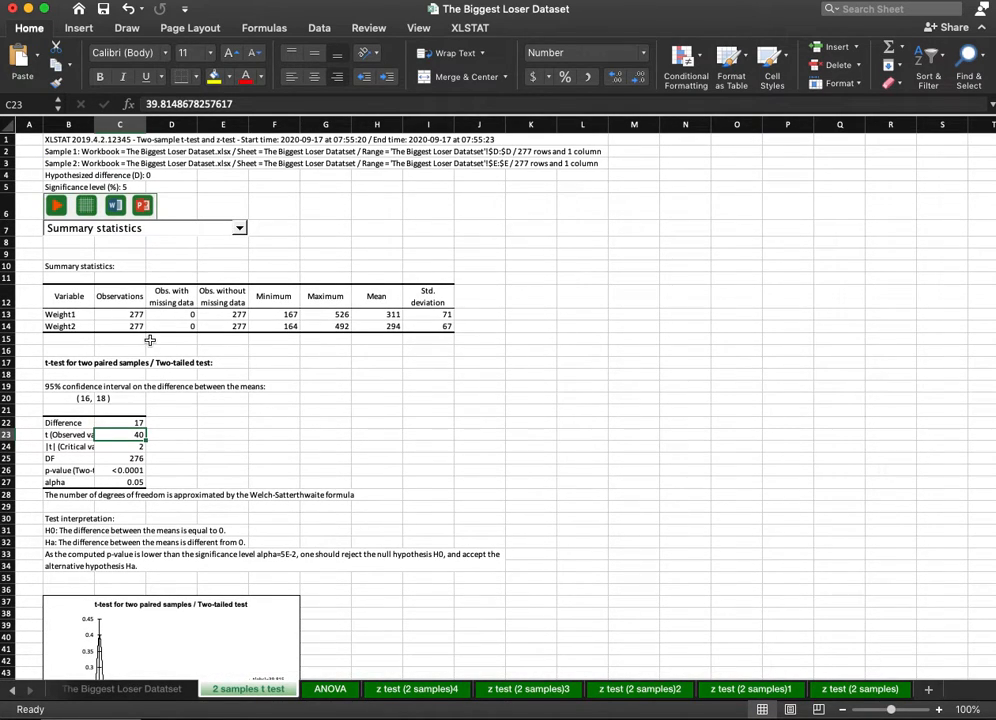
pyautogui.scroll(-2, 132, 564)
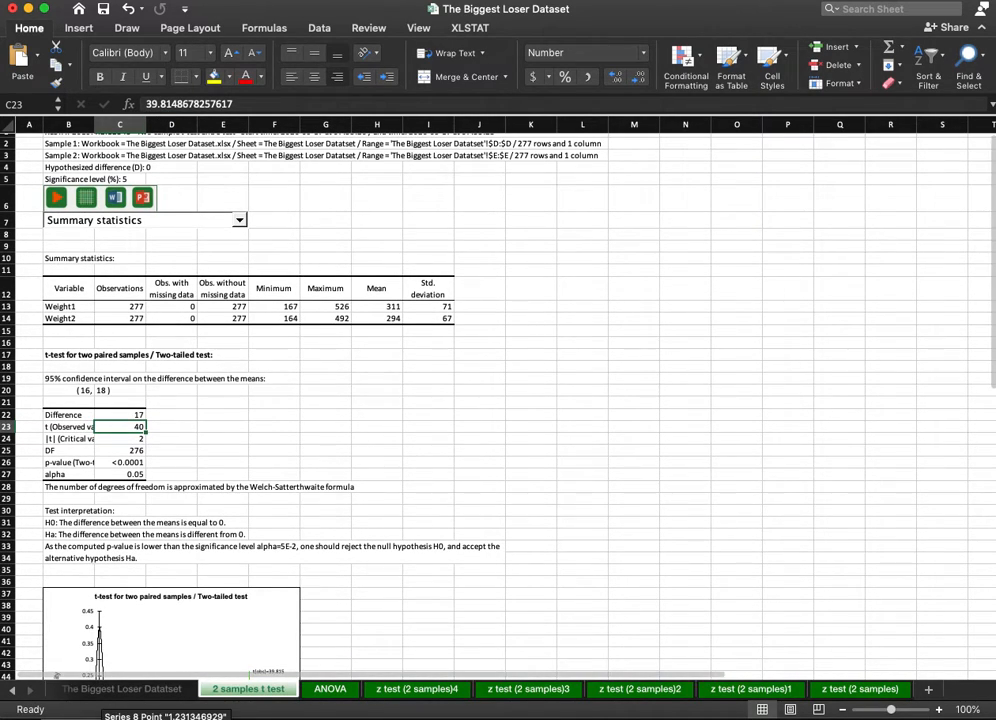
# Return to Sheet14 and review the PivotTable's average, standard deviation and count of delta behind the t score.
pyautogui.click(12, 690)
pyautogui.click(12, 690)
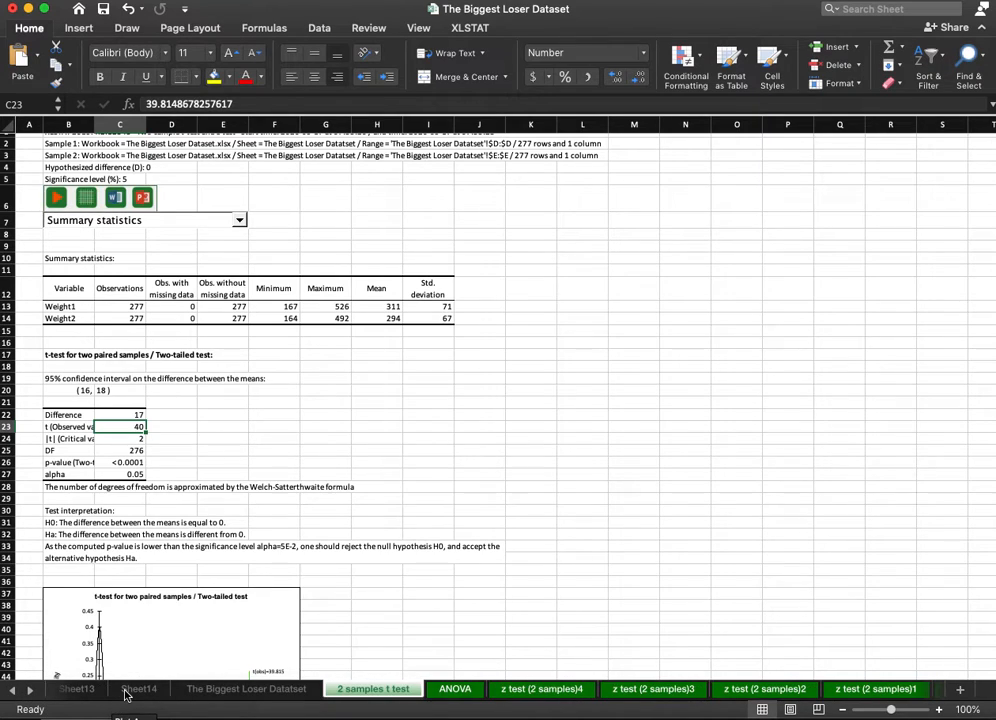
pyautogui.click(127, 692)
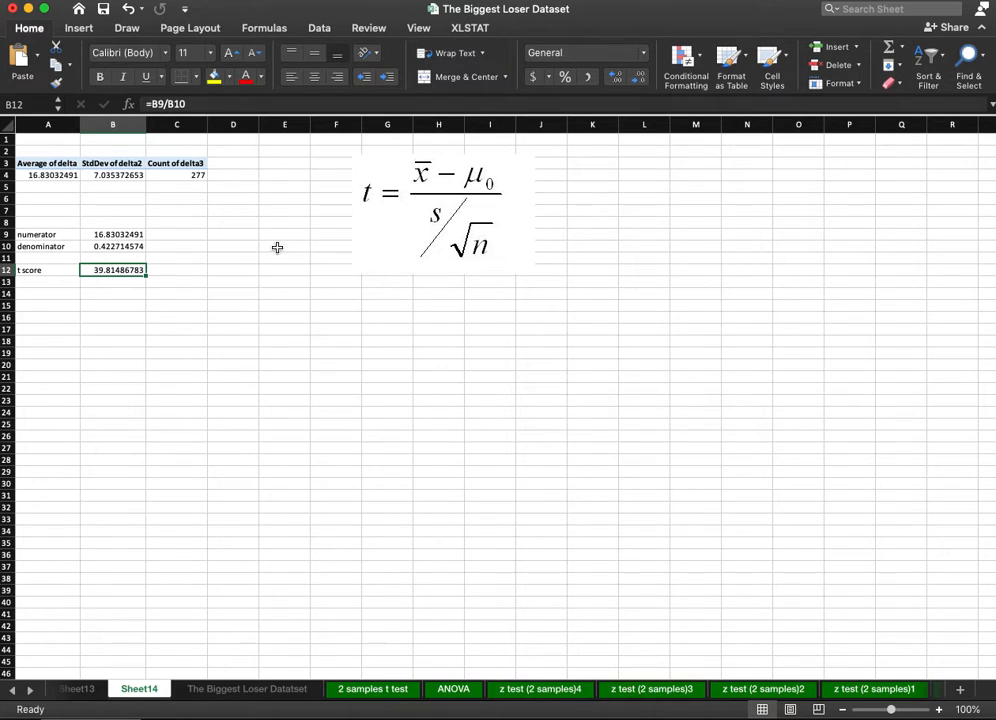
pyautogui.click(60, 175)
pyautogui.moveTo(60, 175); pyautogui.dragTo(198, 173)
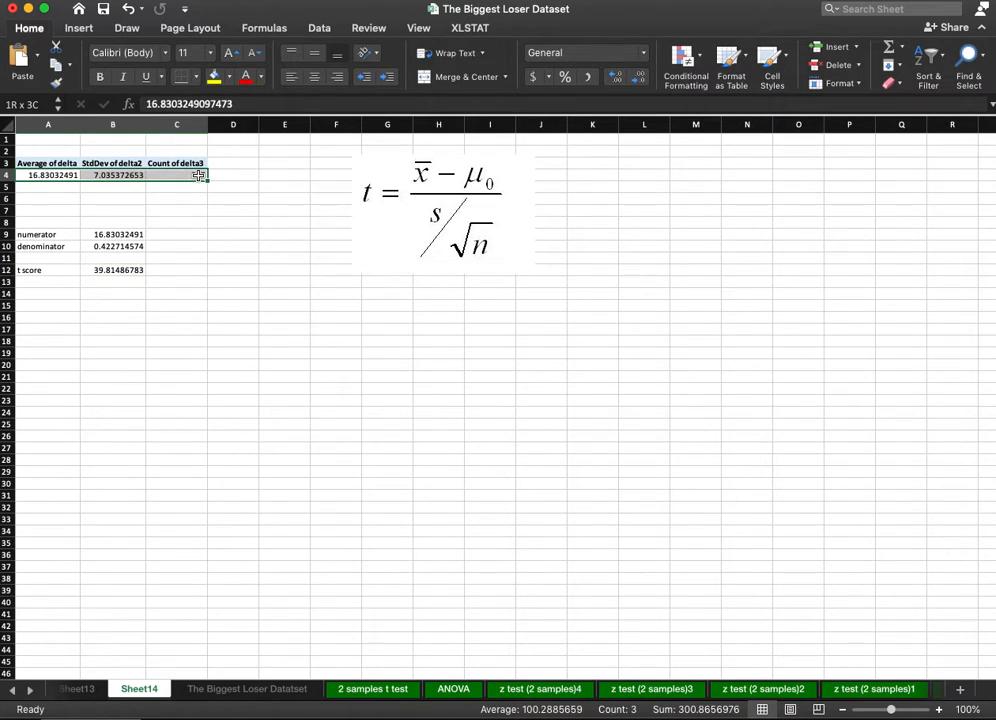
pyautogui.click(122, 327)
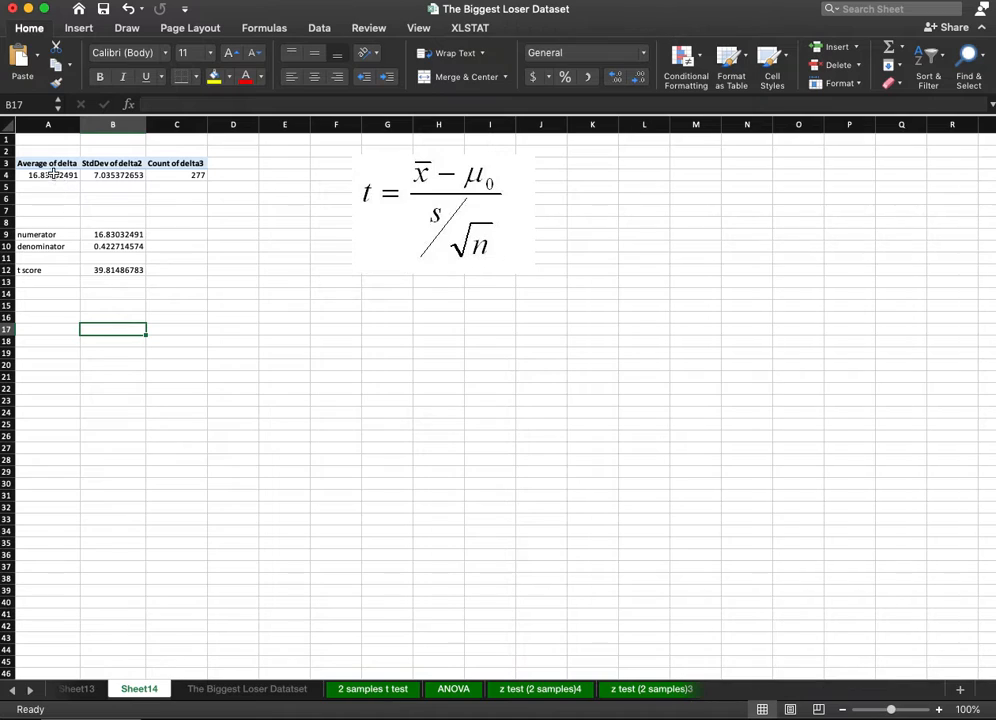
pyautogui.moveTo(60, 175); pyautogui.dragTo(256, 142)
pyautogui.click(222, 305)
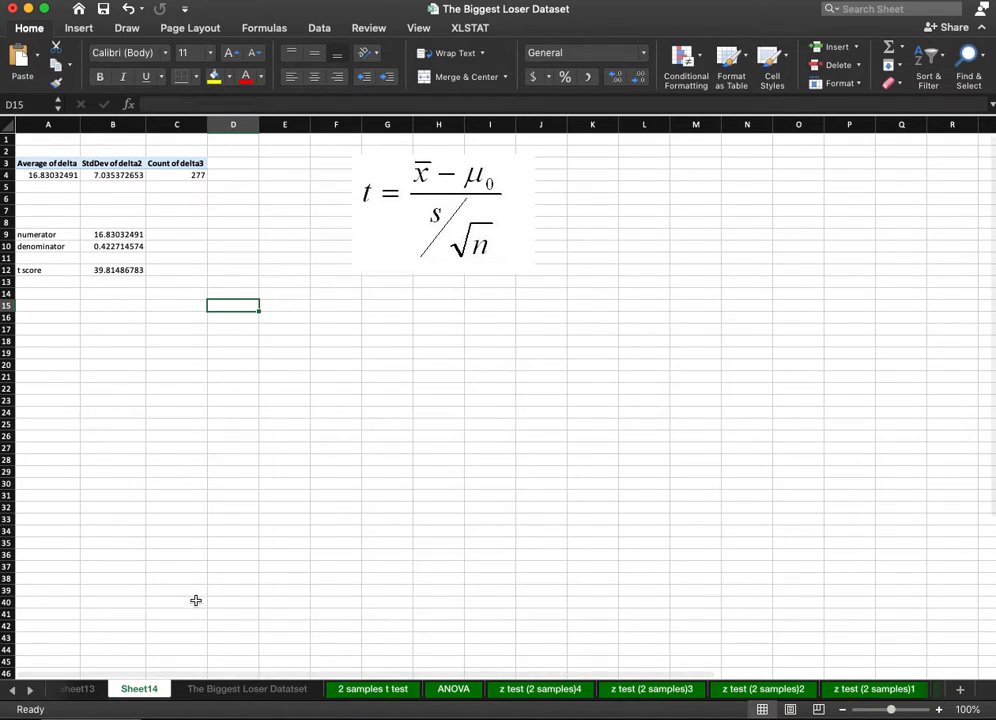
# Examine the Trainer, delta and Jillian indicator columns in The Biggest Loser Datatset sheet to see how the two groups are coded.
pyautogui.click(240, 688)
pyautogui.click(197, 378)
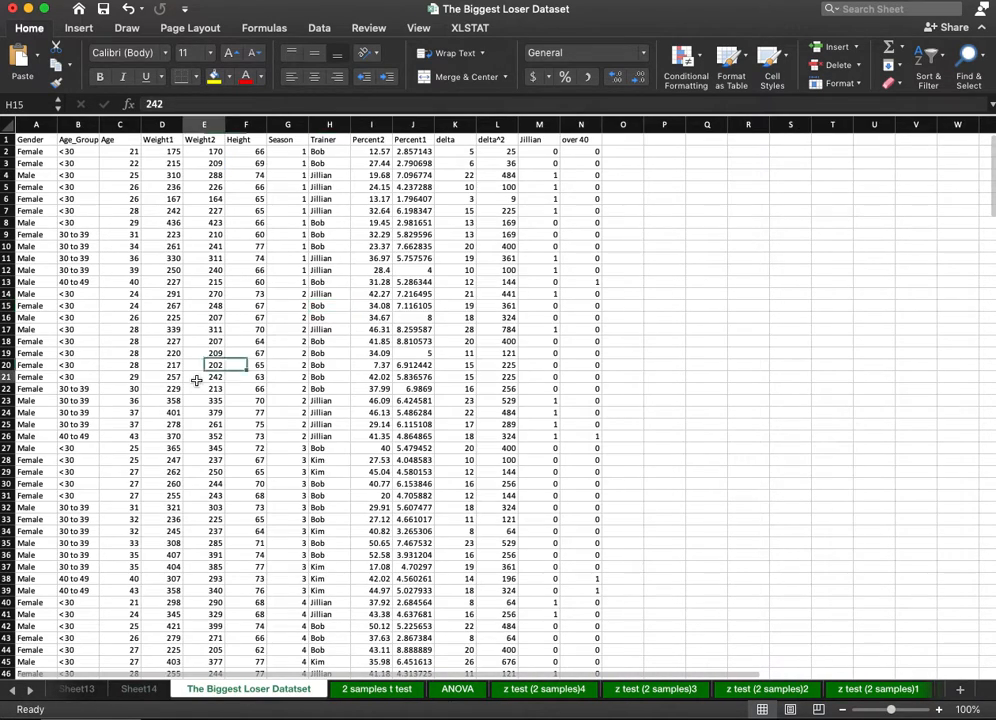
pyautogui.moveTo(330, 175); pyautogui.dragTo(330, 211)
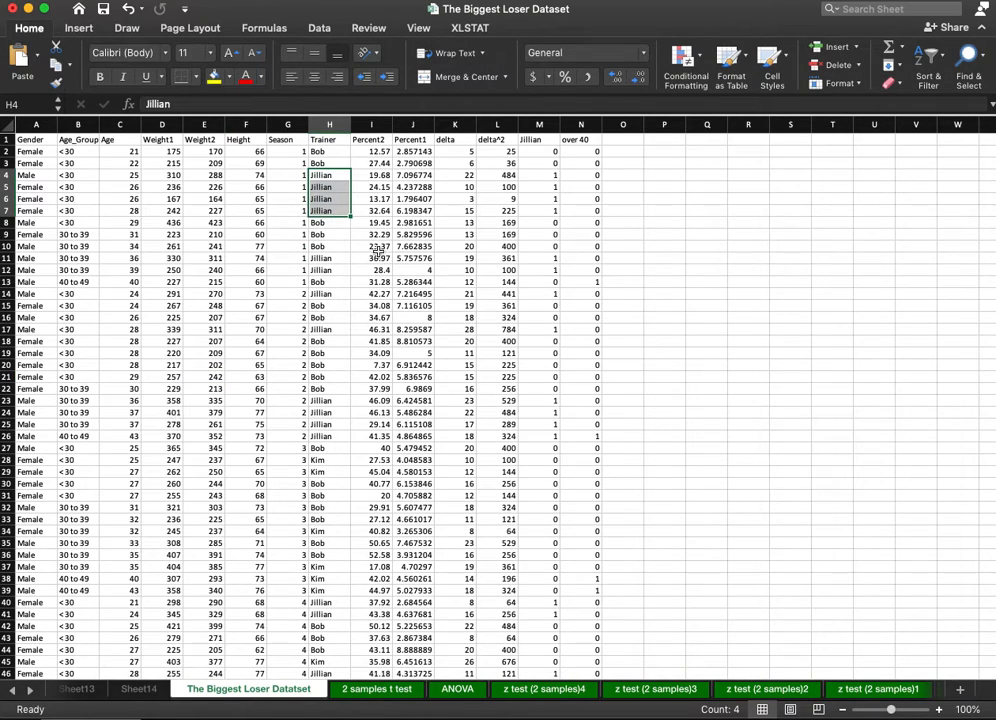
pyautogui.click(553, 151)
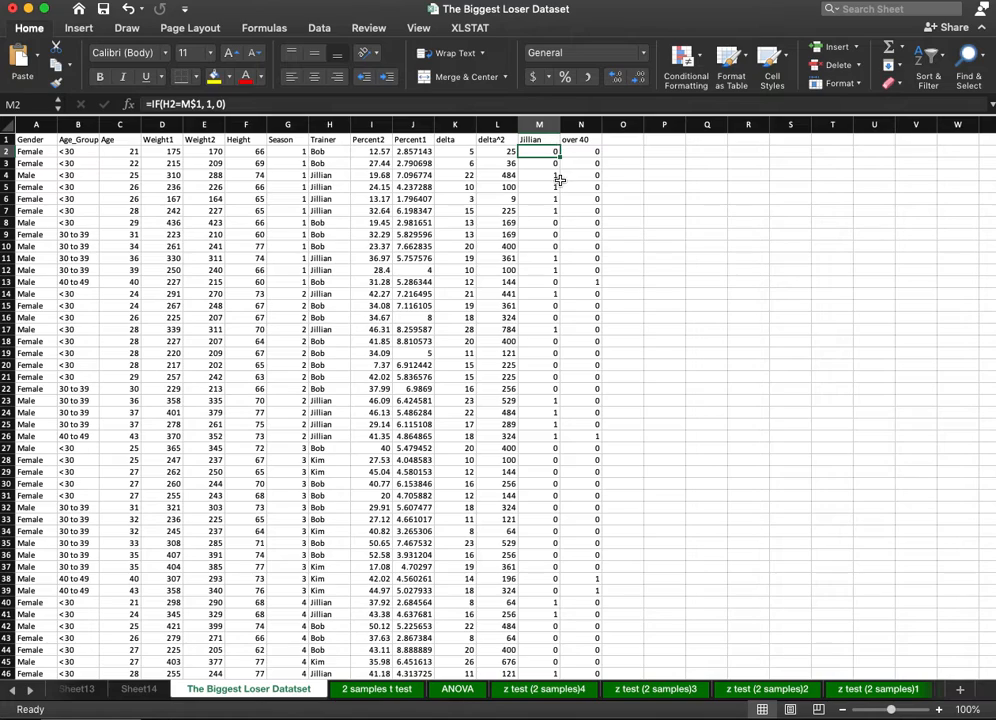
pyautogui.click(338, 176)
pyautogui.click(540, 163)
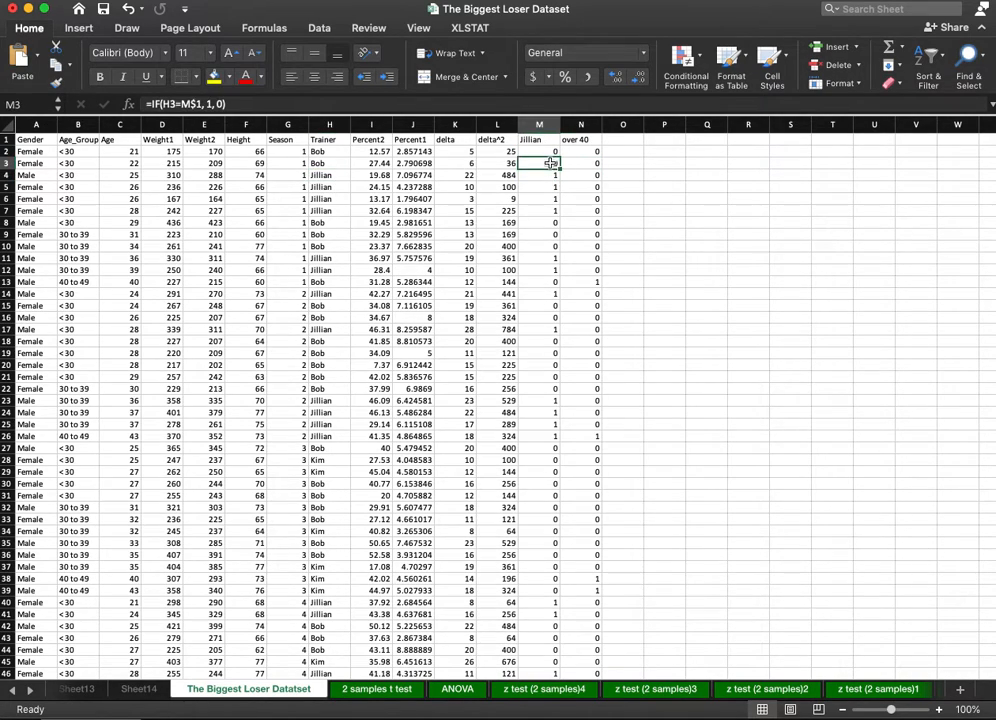
pyautogui.click(540, 200)
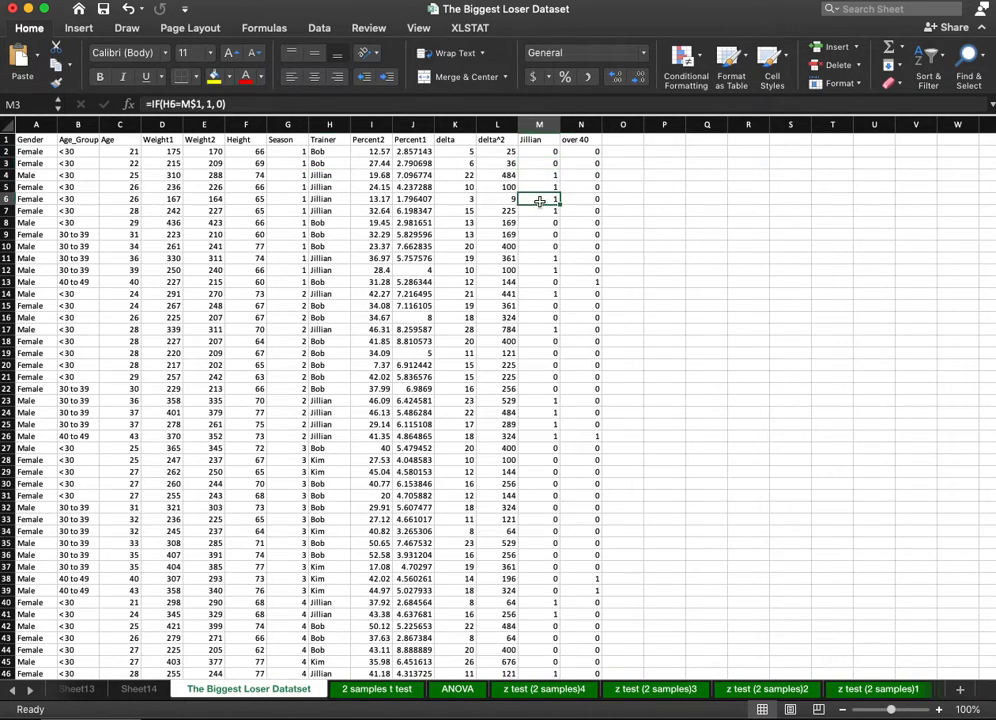
pyautogui.click(466, 163)
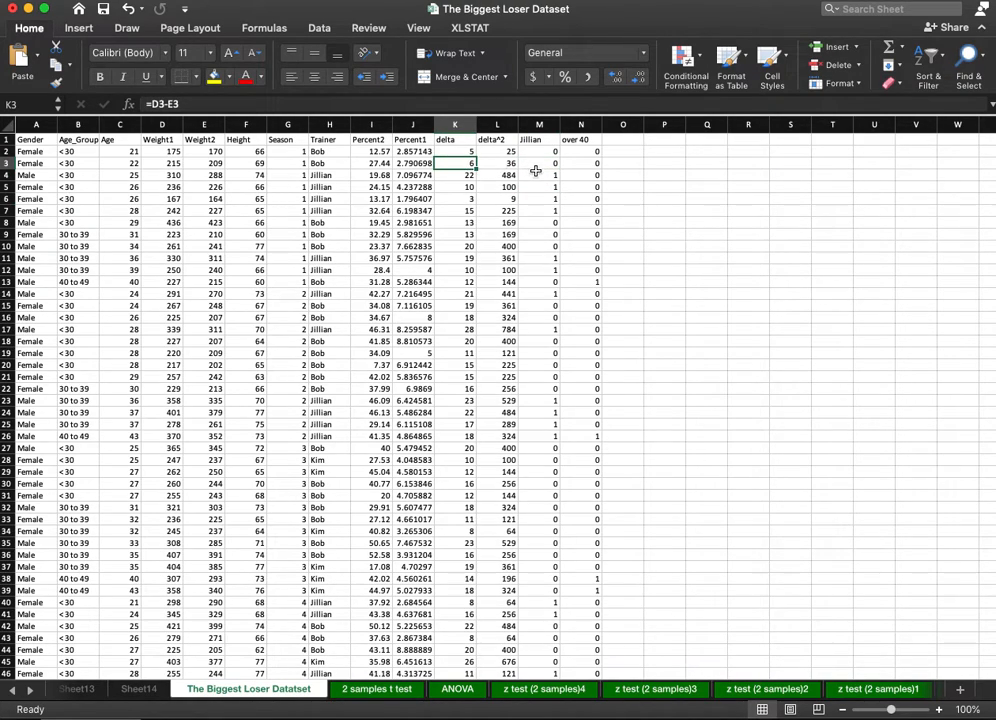
pyautogui.click(541, 174)
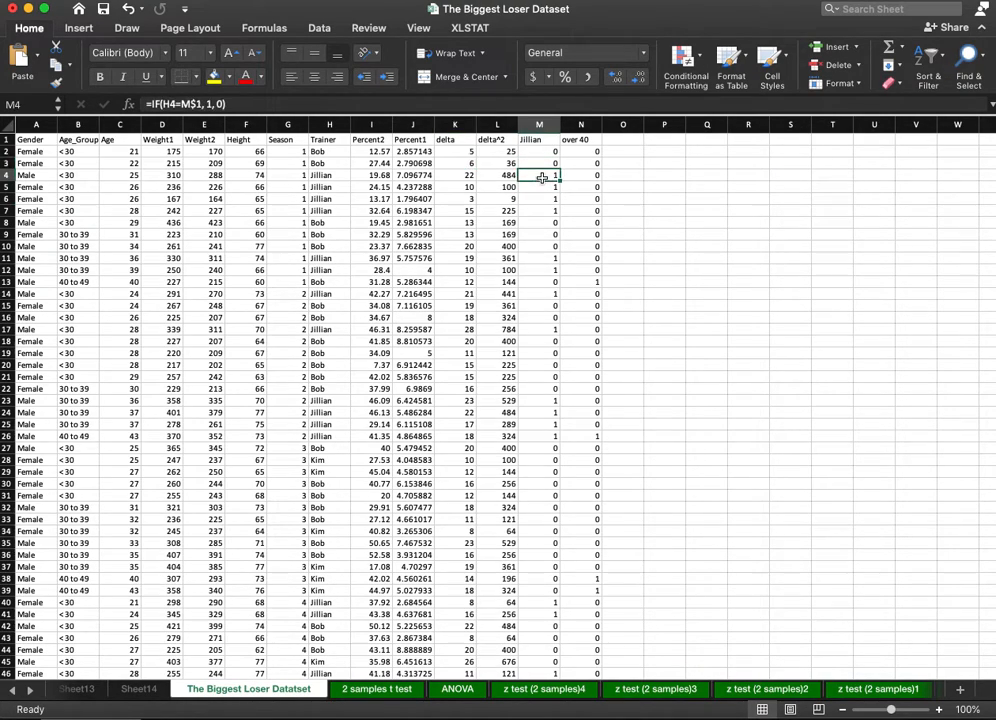
pyautogui.click(452, 184)
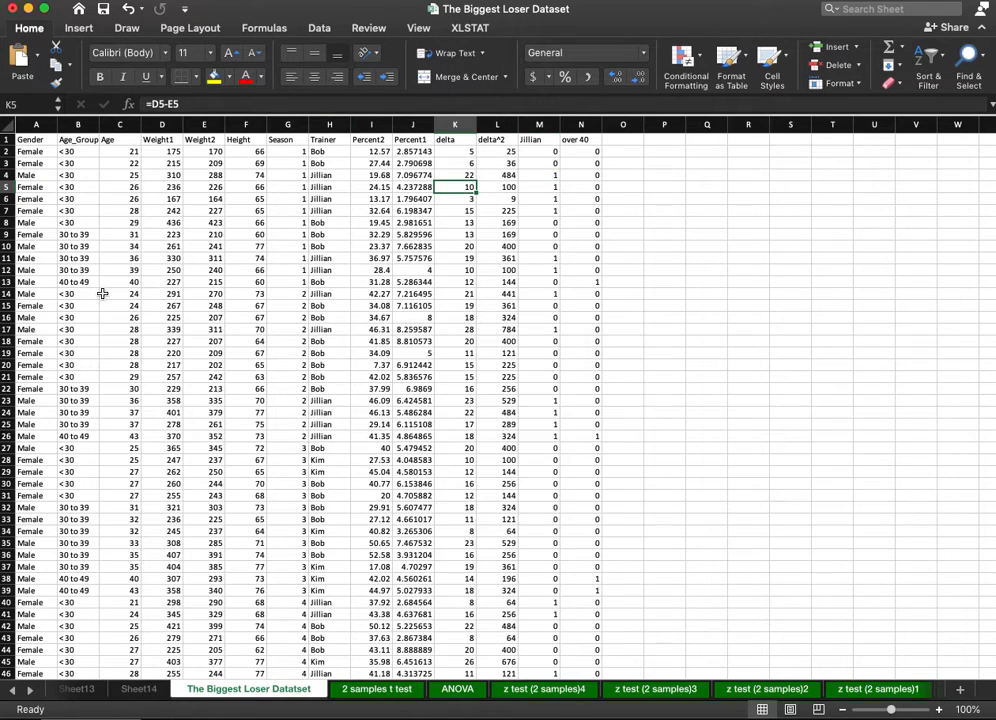
# Create a PivotTable from the dataset range A1:N278 on a new worksheet.
pyautogui.click(80, 28)
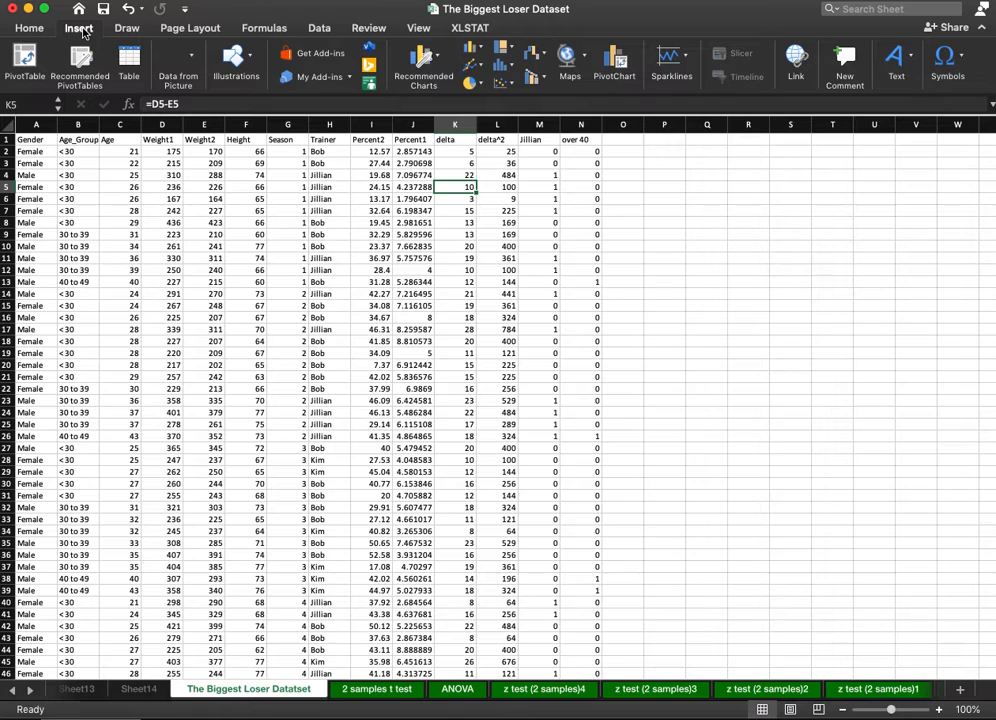
pyautogui.click(24, 62)
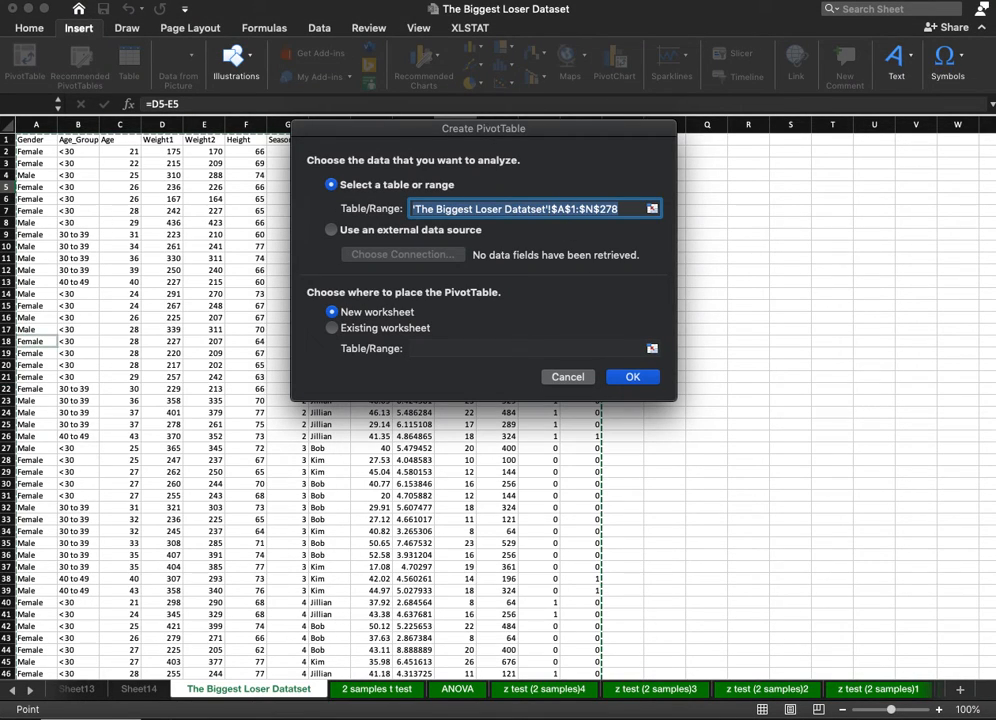
pyautogui.click(631, 377)
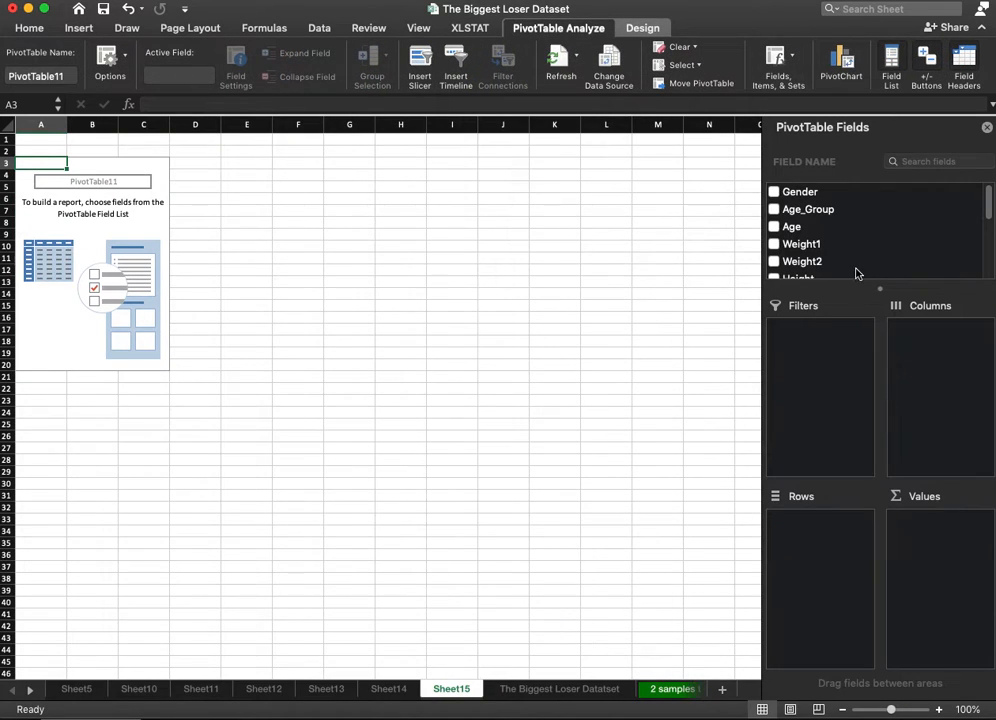
# Set Jillian as the PivotTable's row field and add delta to the values three times.
pyautogui.scroll(-3, 855, 268)
pyautogui.scroll(-3, 855, 268)
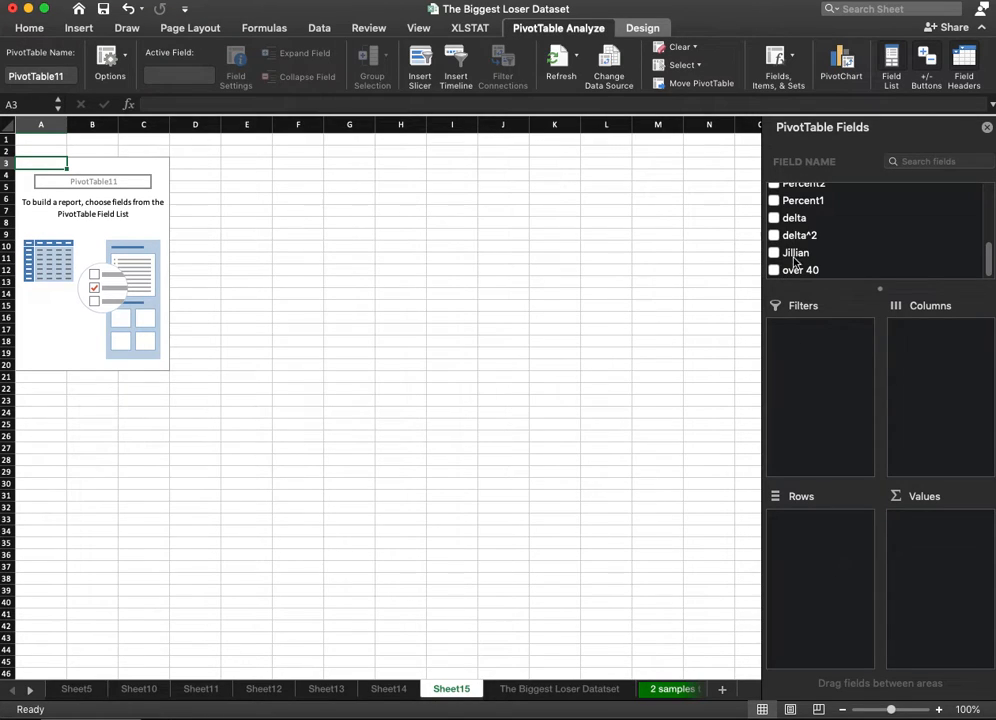
pyautogui.moveTo(795, 254); pyautogui.dragTo(832, 570)
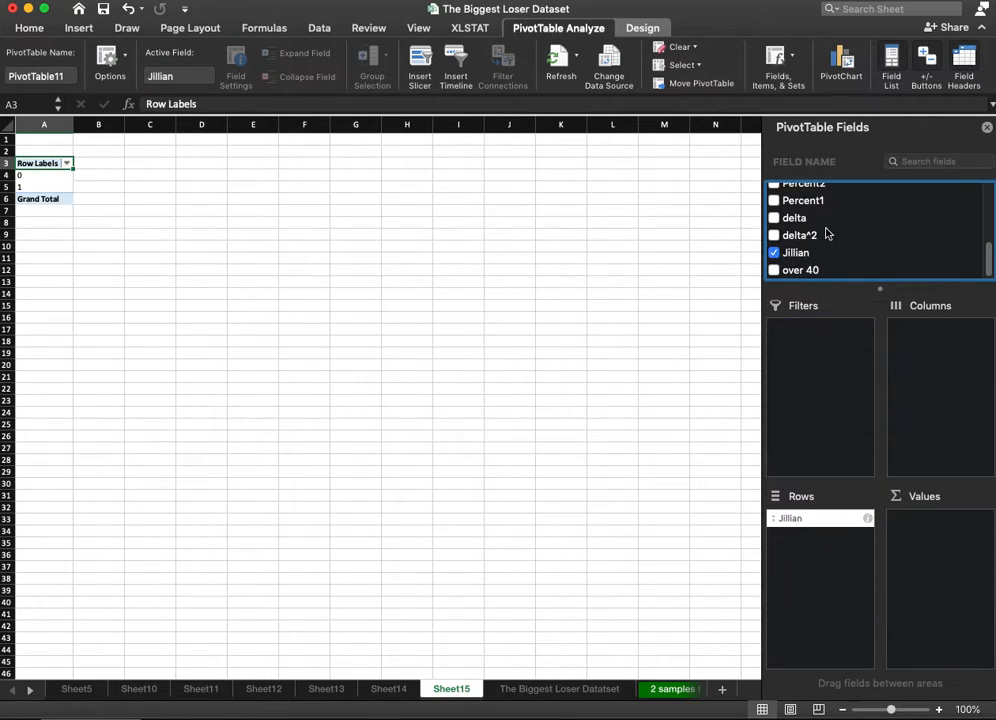
pyautogui.scroll(2, 883, 245)
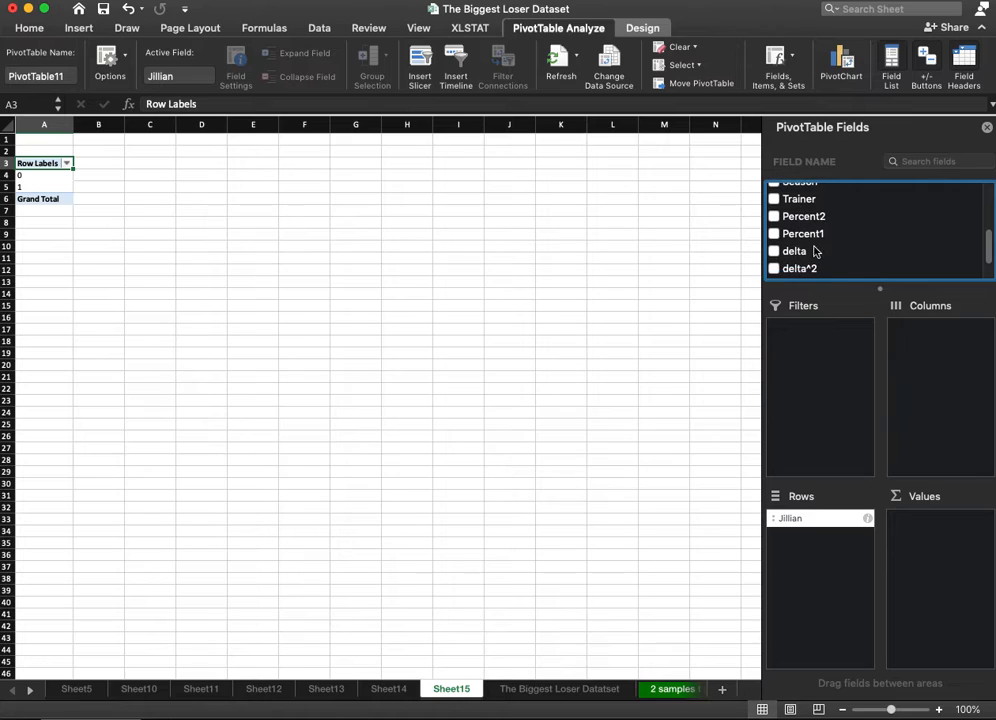
pyautogui.moveTo(815, 251); pyautogui.dragTo(910, 560)
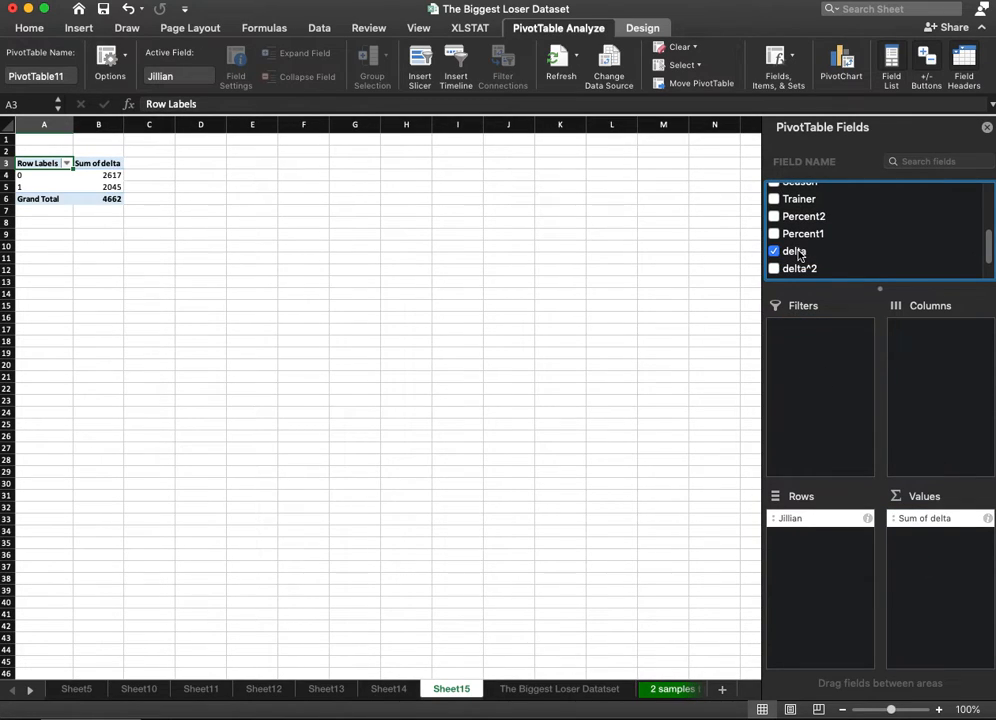
pyautogui.moveTo(797, 255); pyautogui.dragTo(962, 571)
pyautogui.moveTo(805, 262); pyautogui.dragTo(940, 577)
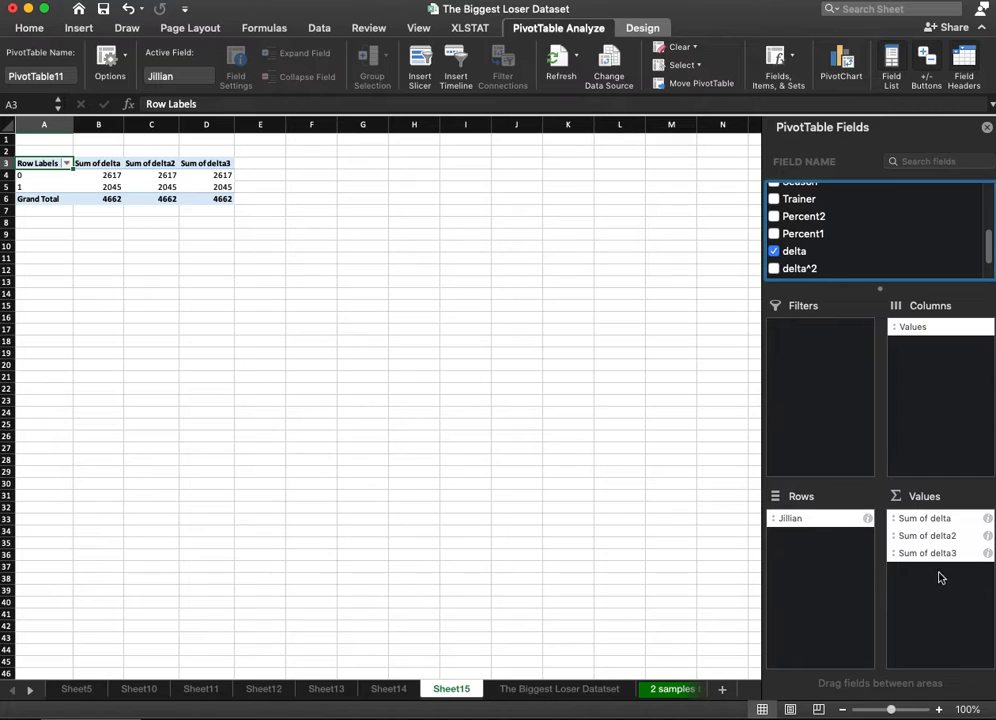
# Summarize the PivotTable's first delta value by Average and the second by StdDev.
pyautogui.click(987, 519)
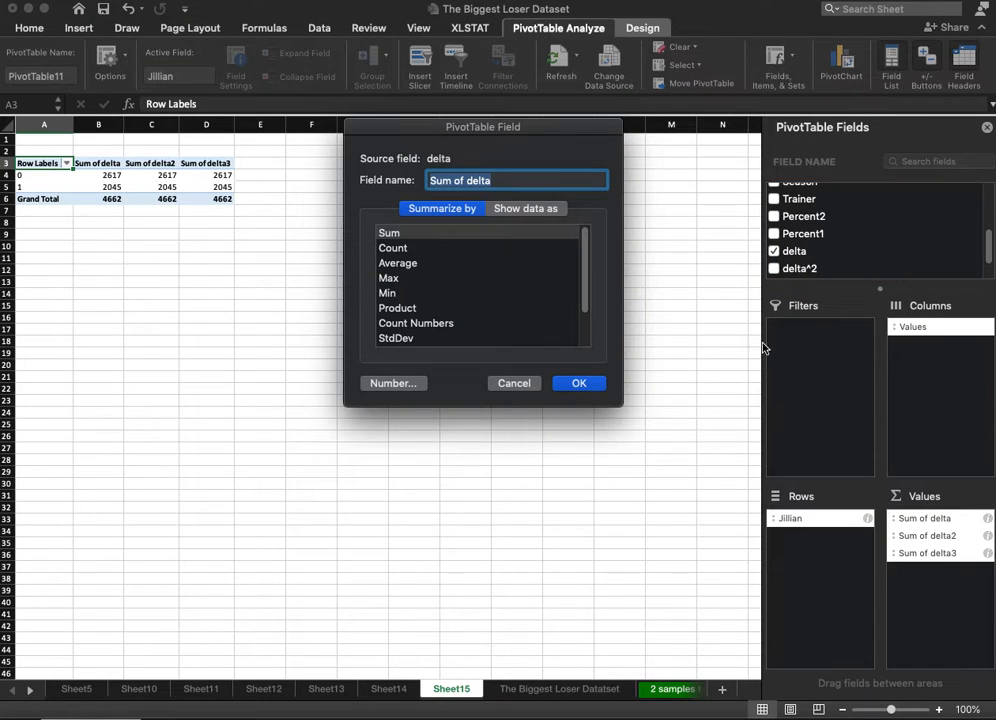
pyautogui.click(413, 264)
pyautogui.click(588, 387)
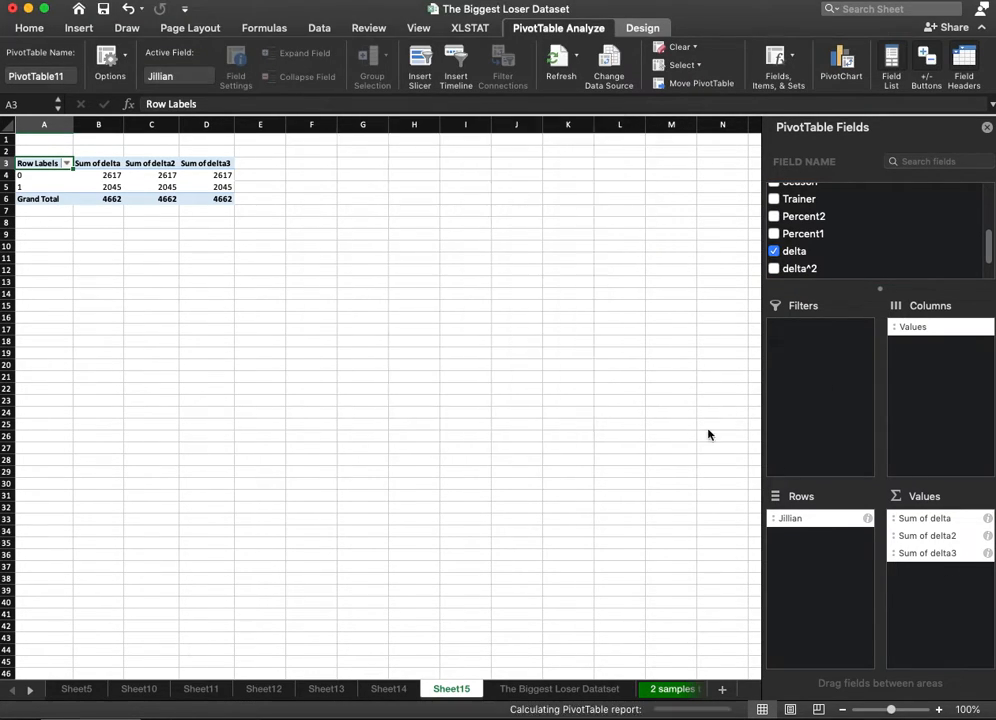
pyautogui.click(988, 536)
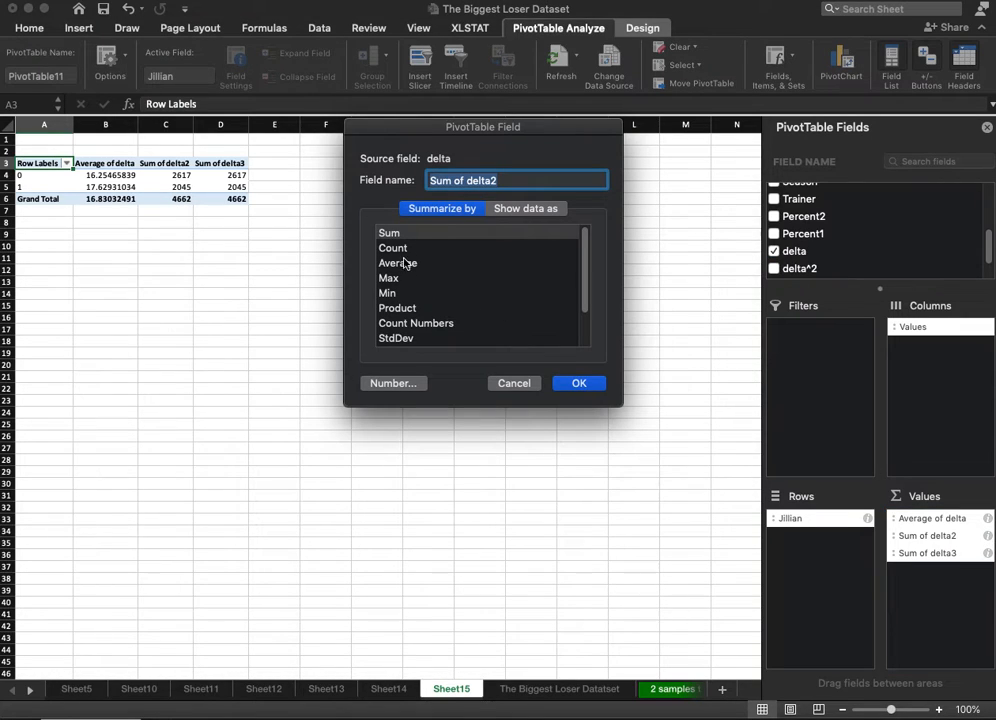
pyautogui.click(414, 339)
pyautogui.click(579, 384)
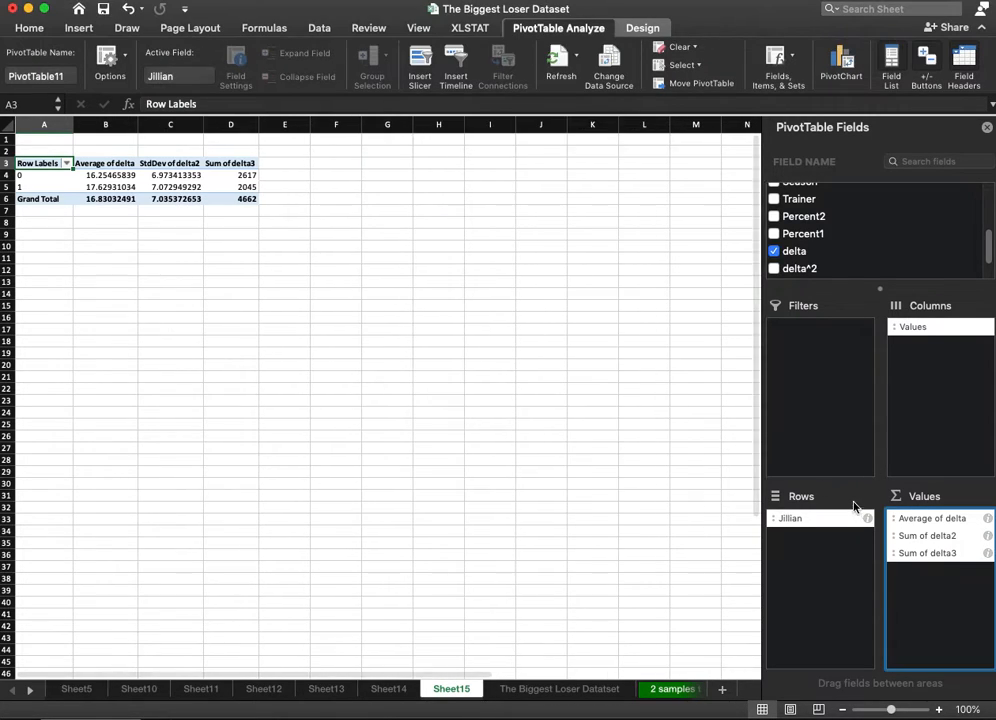
# Summarize the PivotTable's third delta value by Count.
pyautogui.click(987, 553)
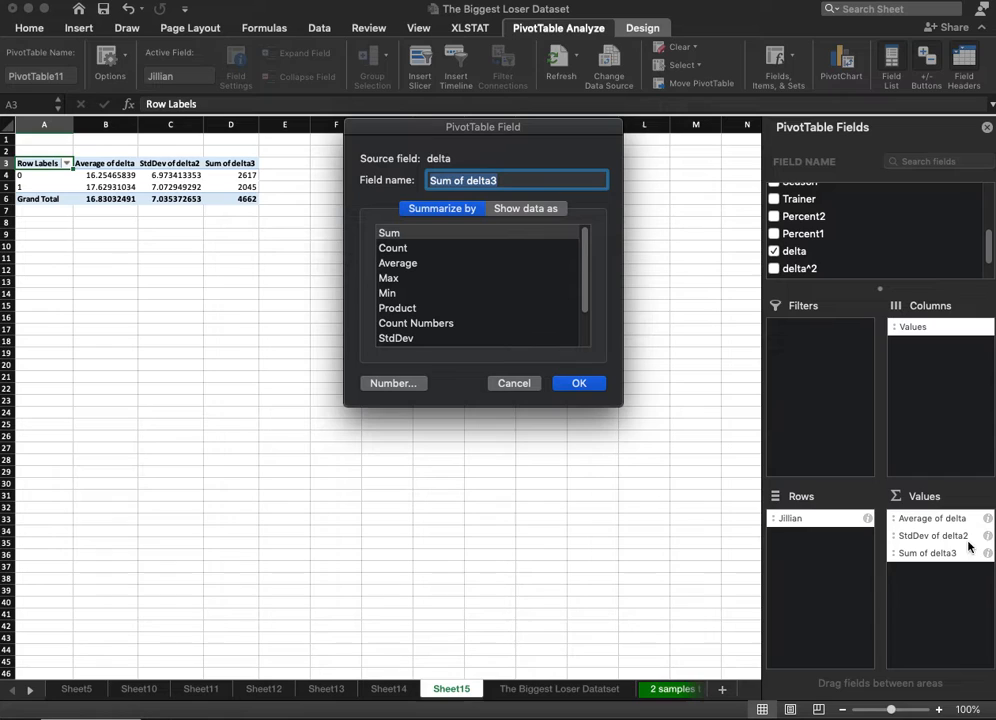
pyautogui.click(411, 247)
pyautogui.click(581, 386)
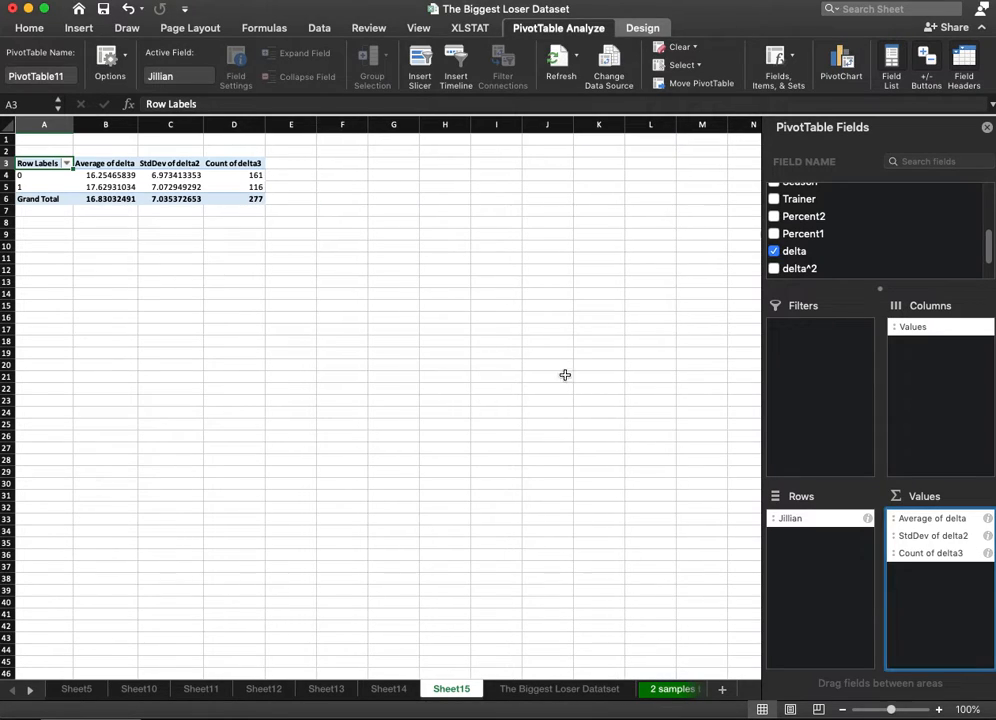
pyautogui.click(270, 236)
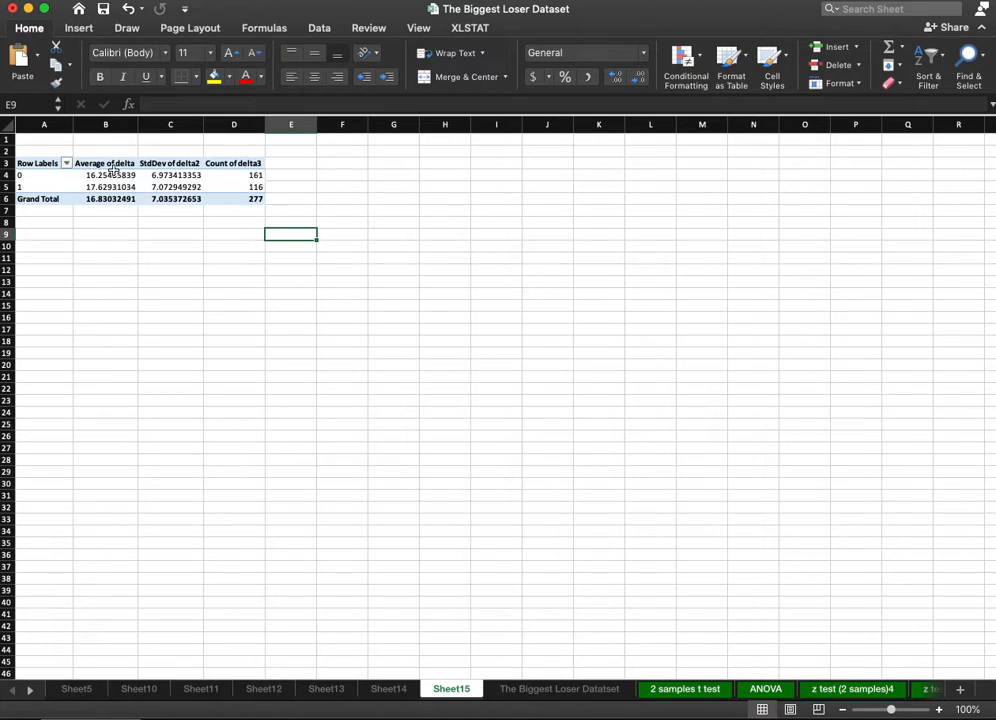
# Copy the z formula picture from Sheet13 into Sheet15 and place it beside the PivotTable, around columns H to N.
pyautogui.click(330, 697)
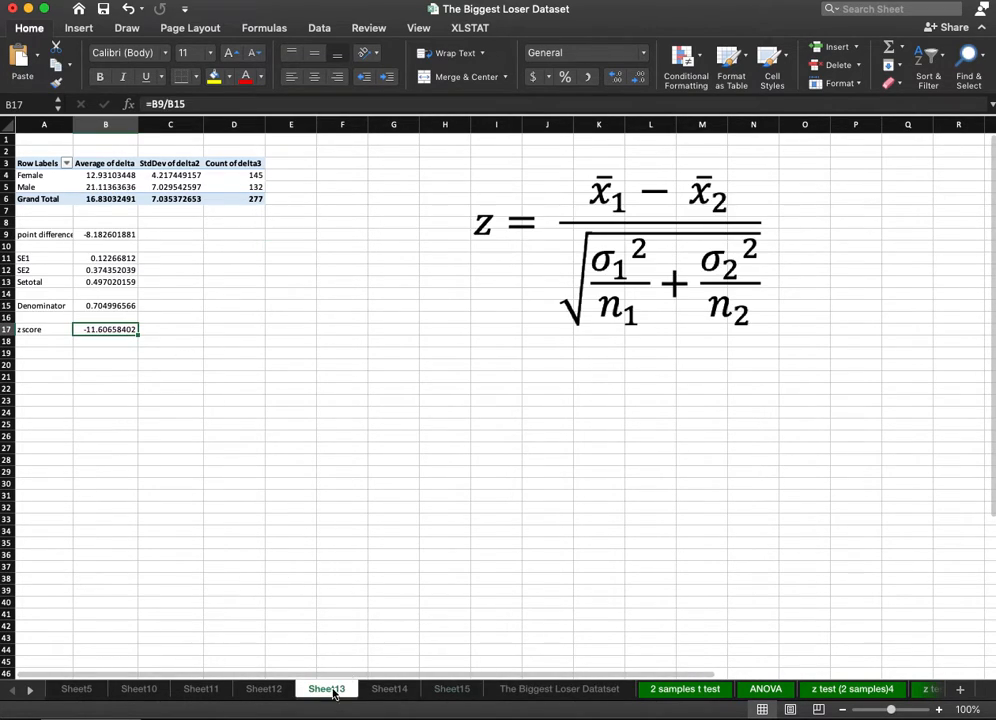
pyautogui.click(645, 265)
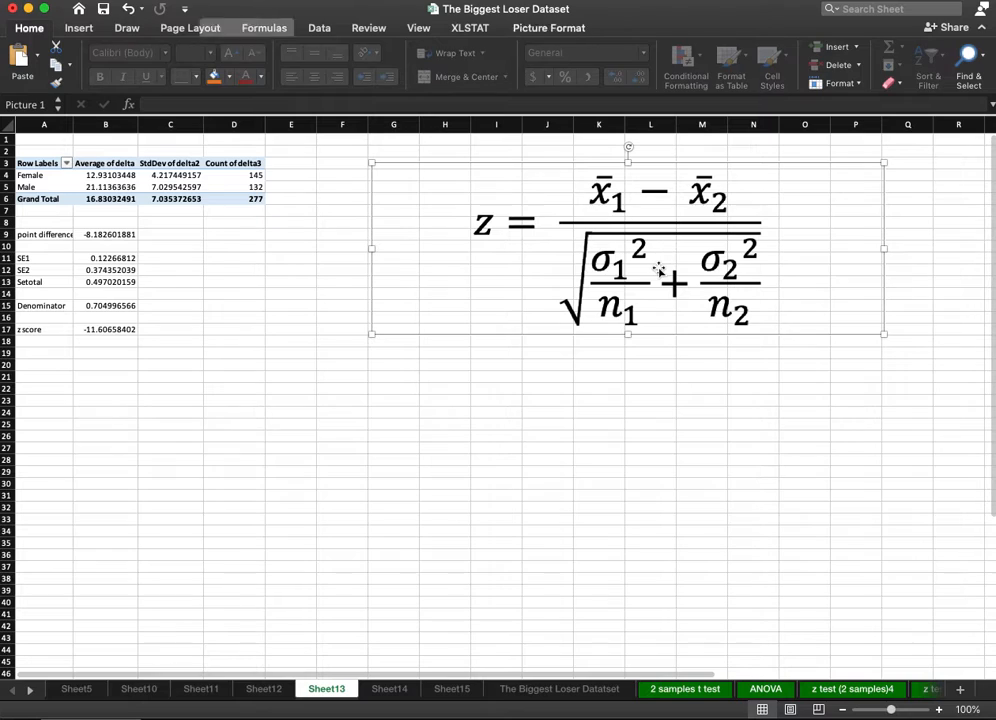
pyautogui.click(451, 689)
pyautogui.press('super+v')
pyautogui.moveTo(447, 291); pyautogui.dragTo(558, 238)
# Label A11 "point difference" and calculate in B11 the average delta of group 0 minus that of group 1.
pyautogui.click(44, 258)
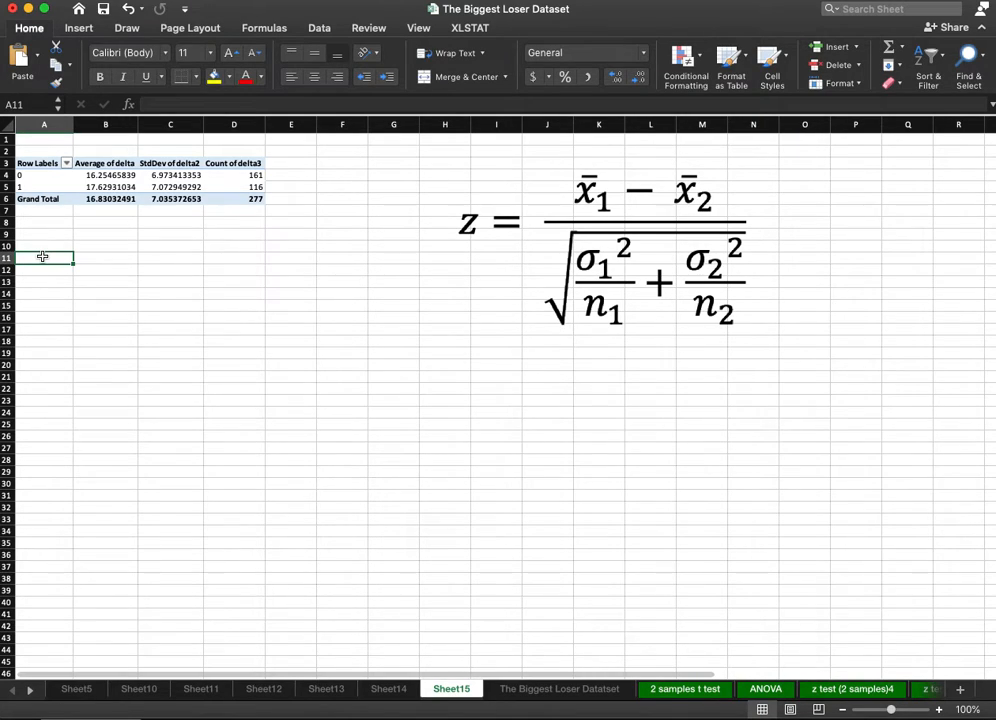
pyautogui.write('point differ')
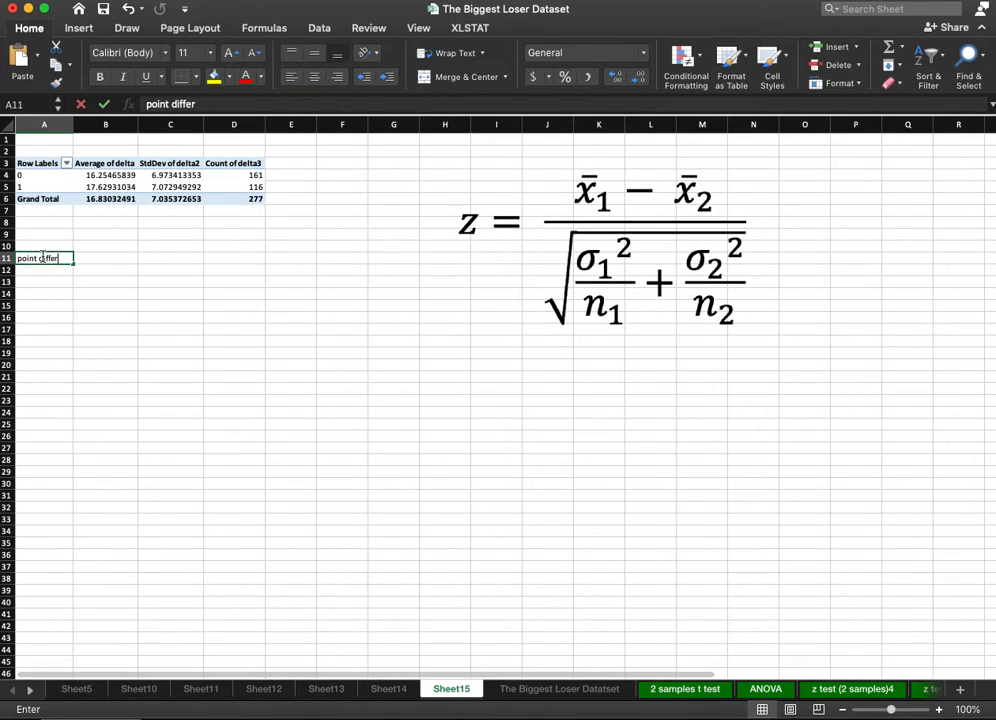
pyautogui.write('ence')
pyautogui.press('Tab')
pyautogui.write('=')
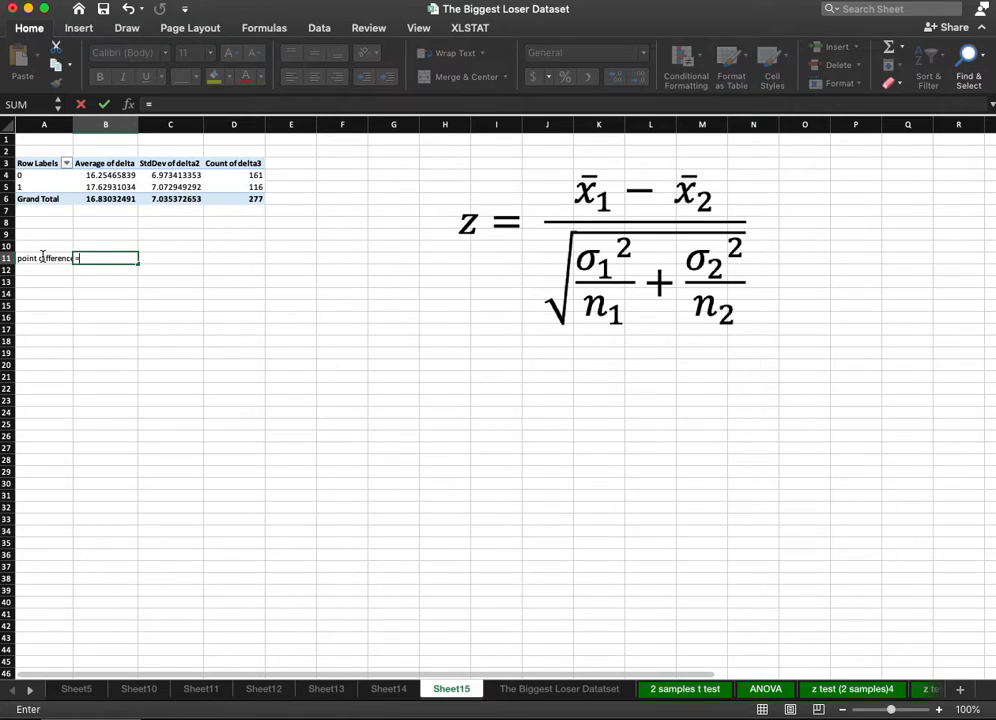
pyautogui.click(101, 177)
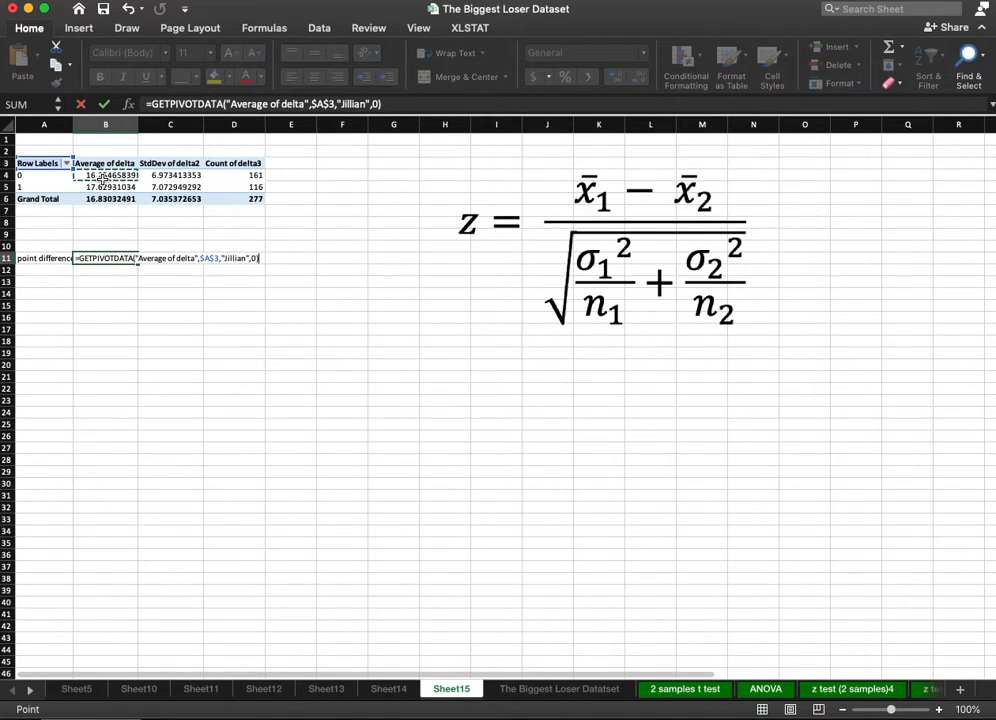
pyautogui.write('-')
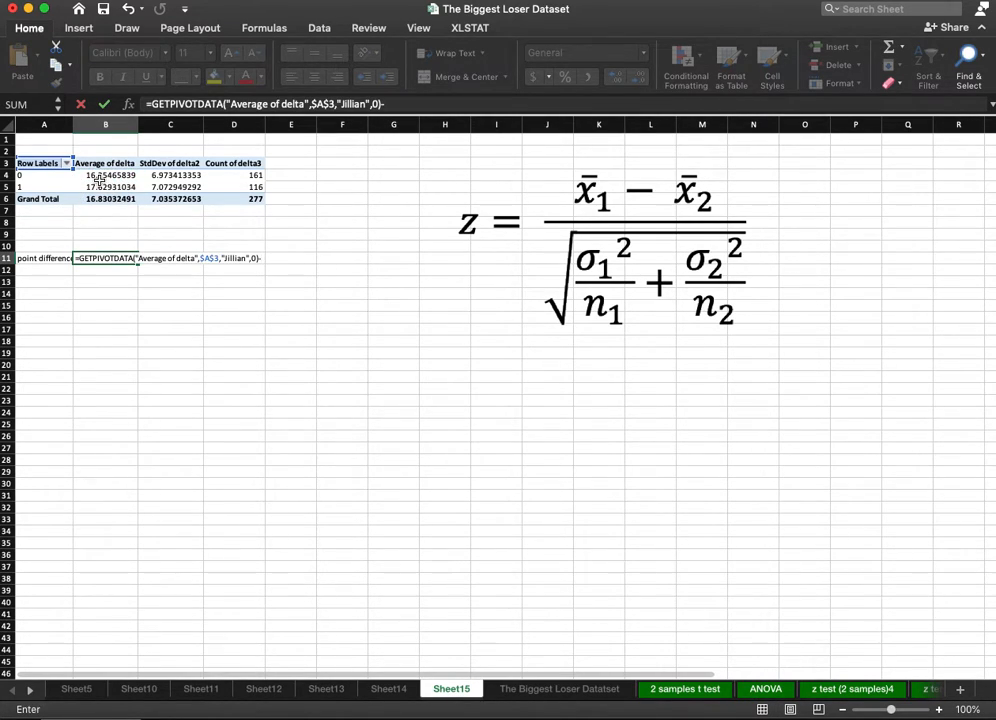
pyautogui.click(101, 188)
pyautogui.press('Return')
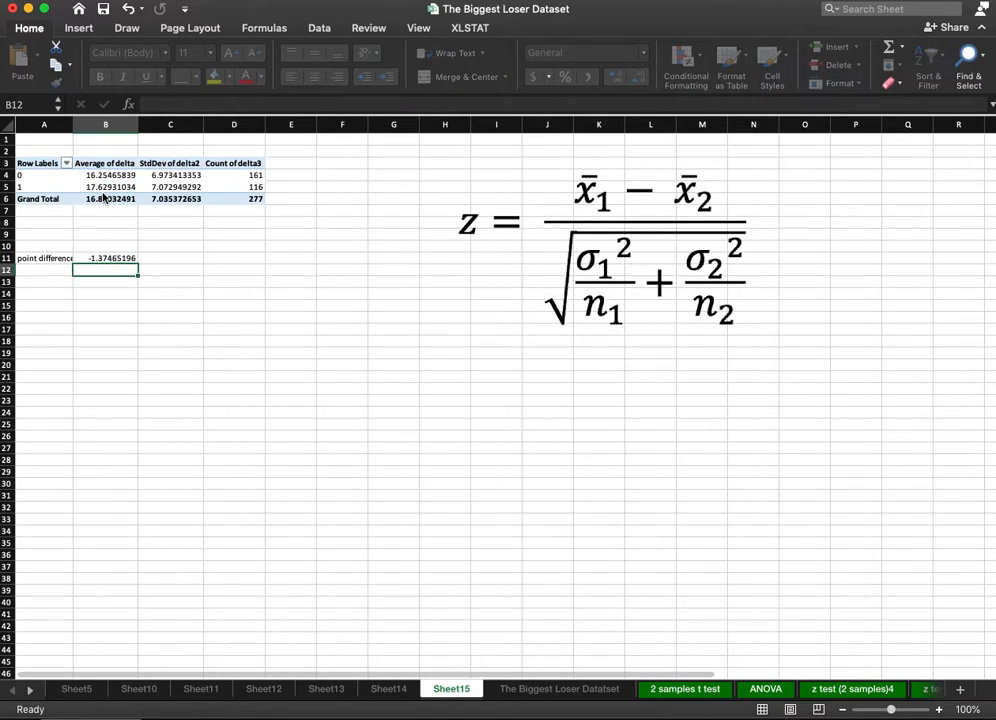
# Enter the labels sigma1^2, n1, sigma2^2 and n2 in cells A12 to A15.
pyautogui.click(50, 268)
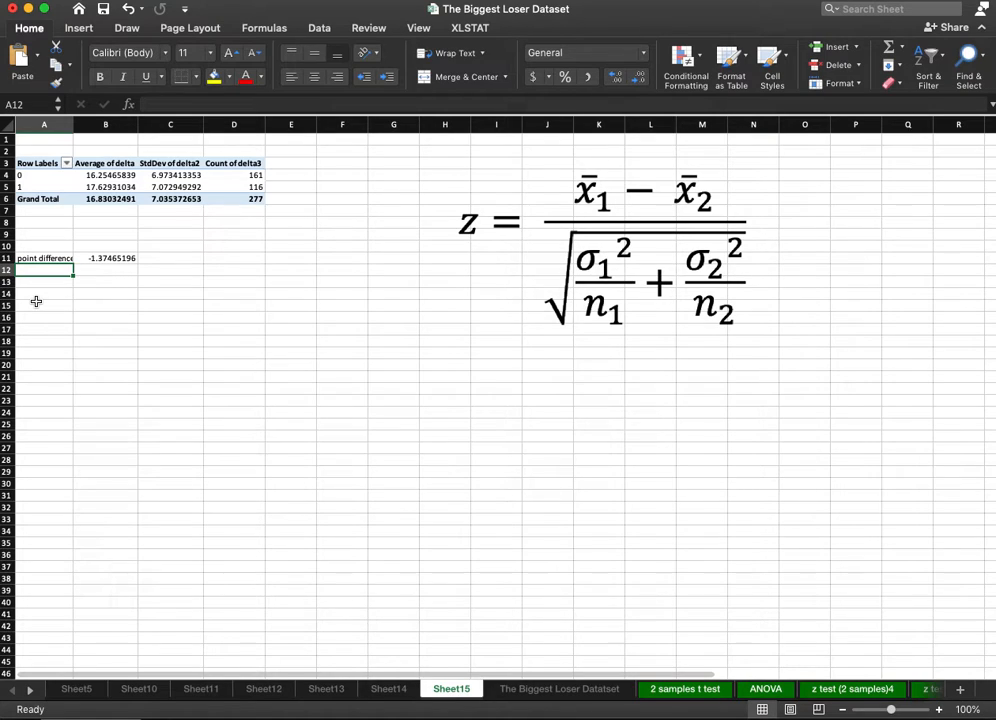
pyautogui.write('sigma1^')
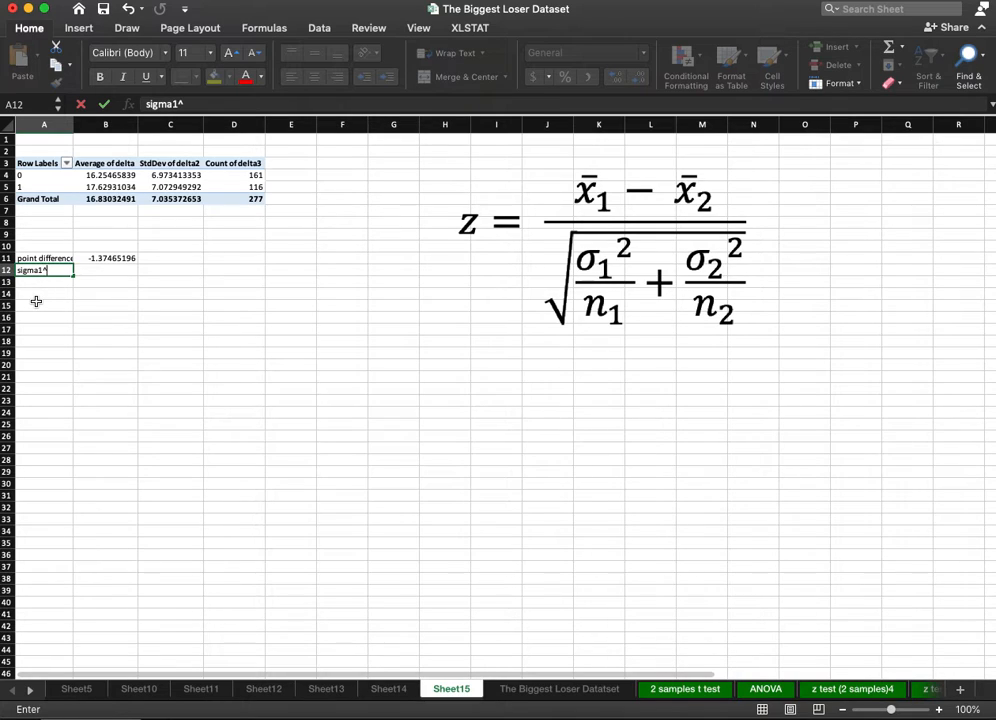
pyautogui.write('2')
pyautogui.press('Return')
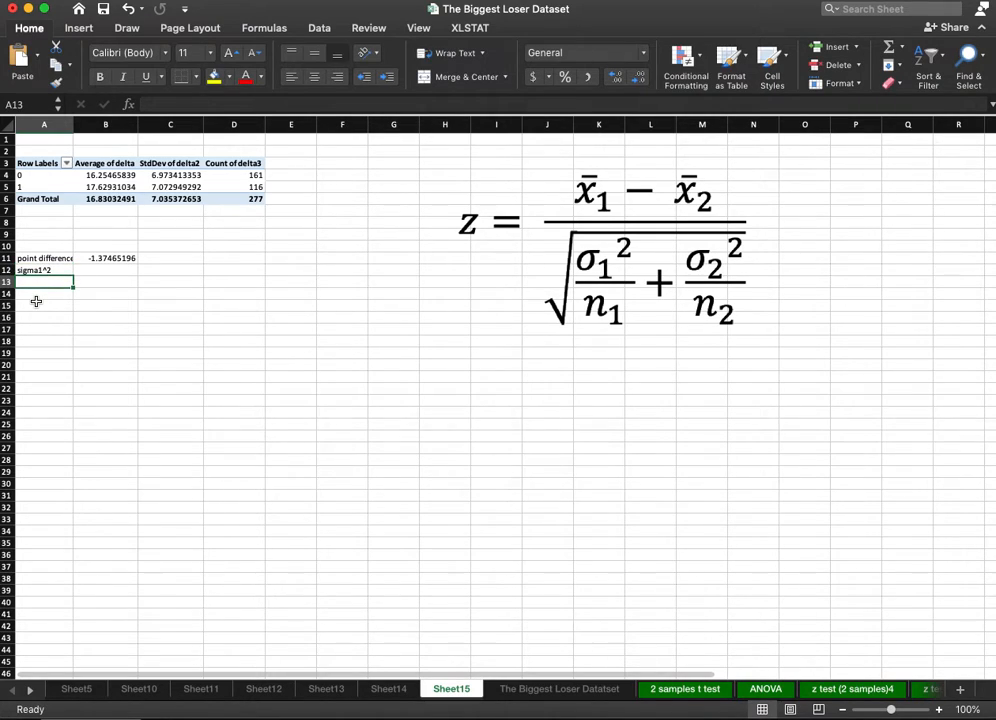
pyautogui.write('n1')
pyautogui.press('Return')
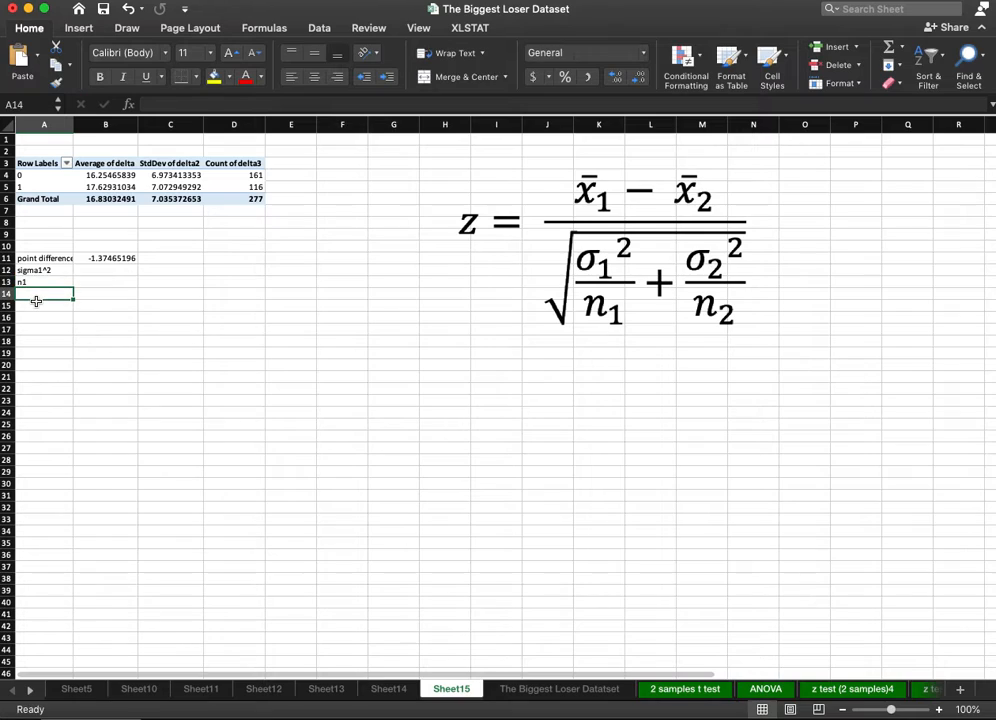
pyautogui.write('sigma')
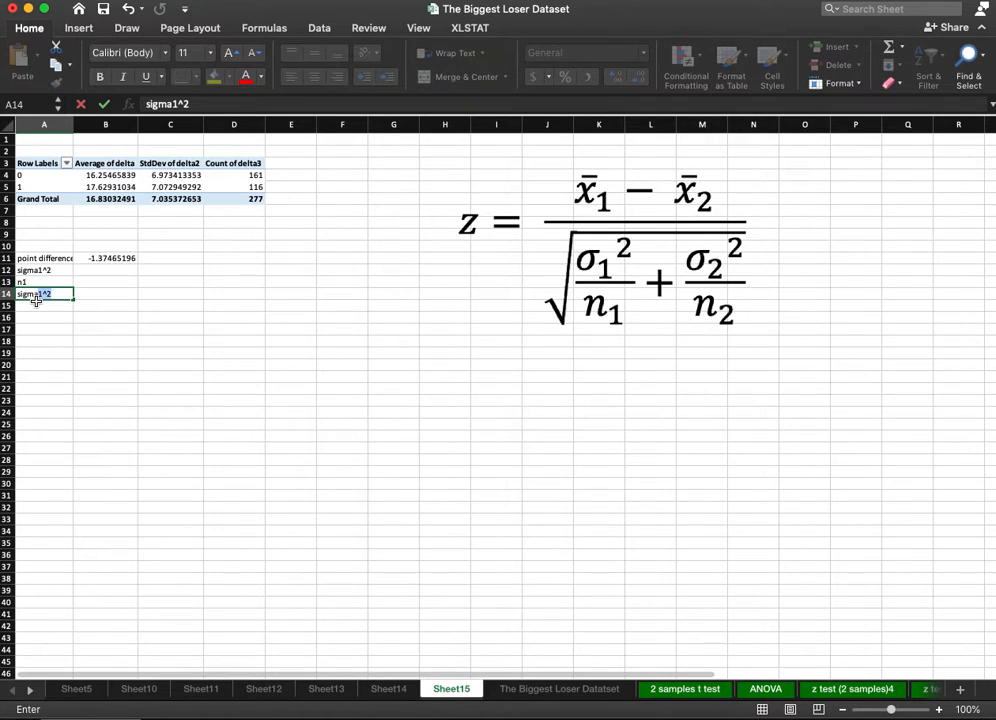
pyautogui.write('2^2')
pyautogui.press('Return')
pyautogui.write('n1')
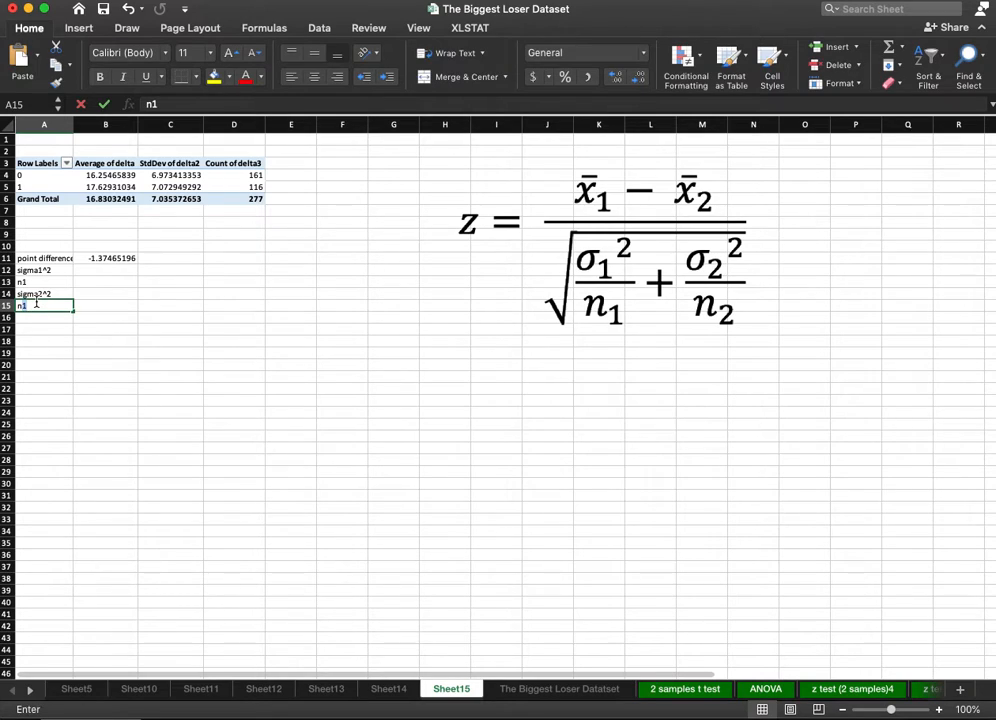
pyautogui.press('Return')
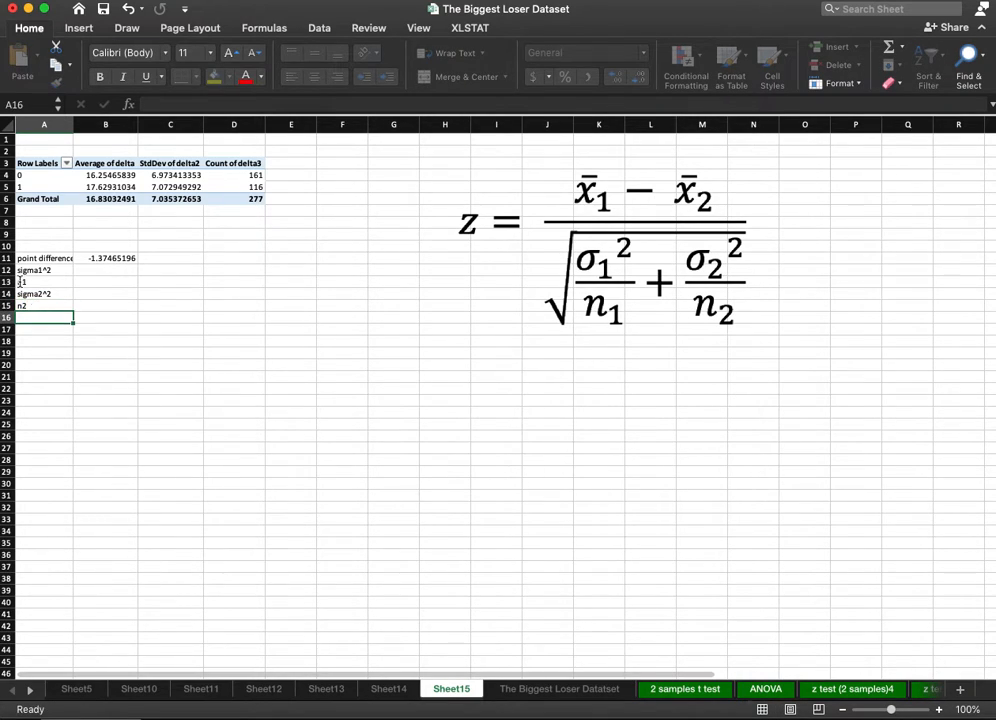
# Calculate sigma1^2 in B12 as group 0's StdDev squared, and reference group 0's count for n1 in B13.
pyautogui.click(98, 270)
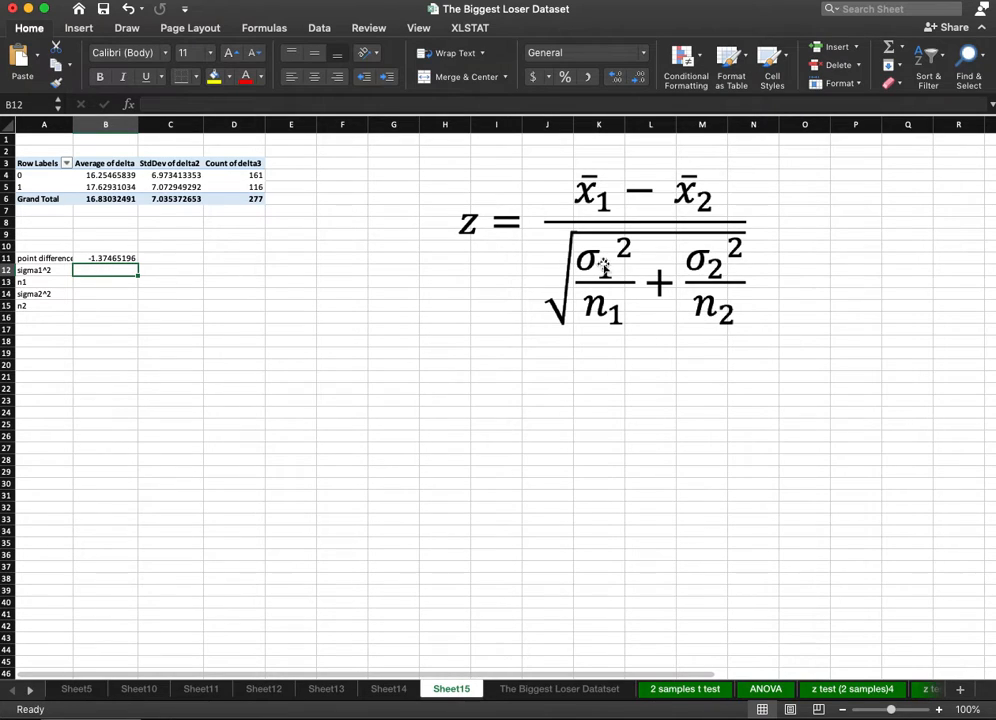
pyautogui.click(193, 177)
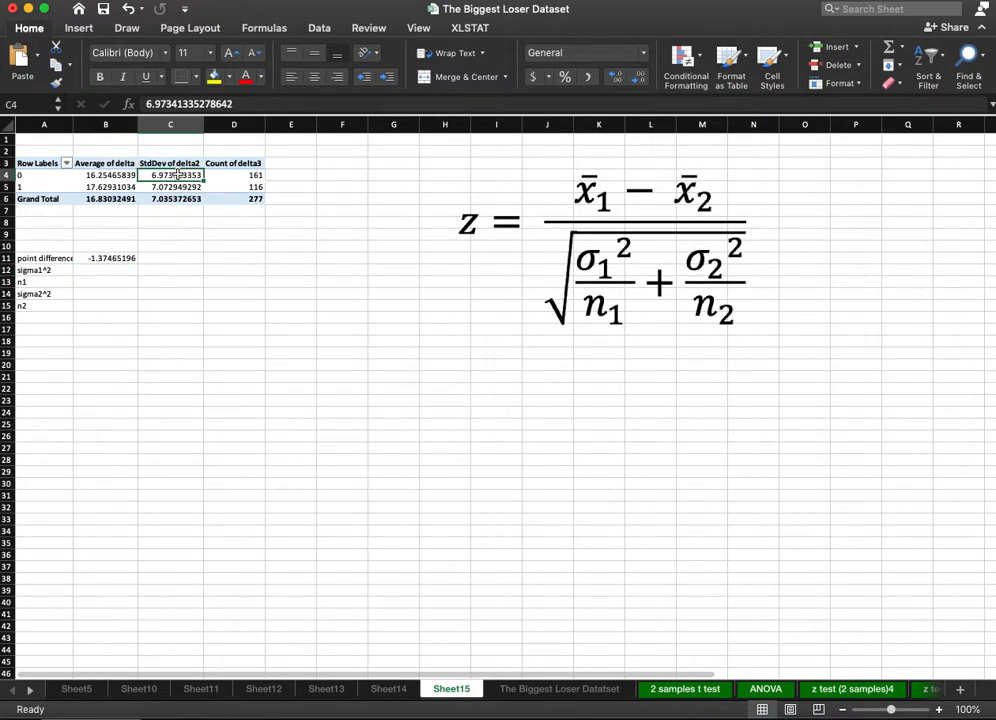
pyautogui.click(113, 267)
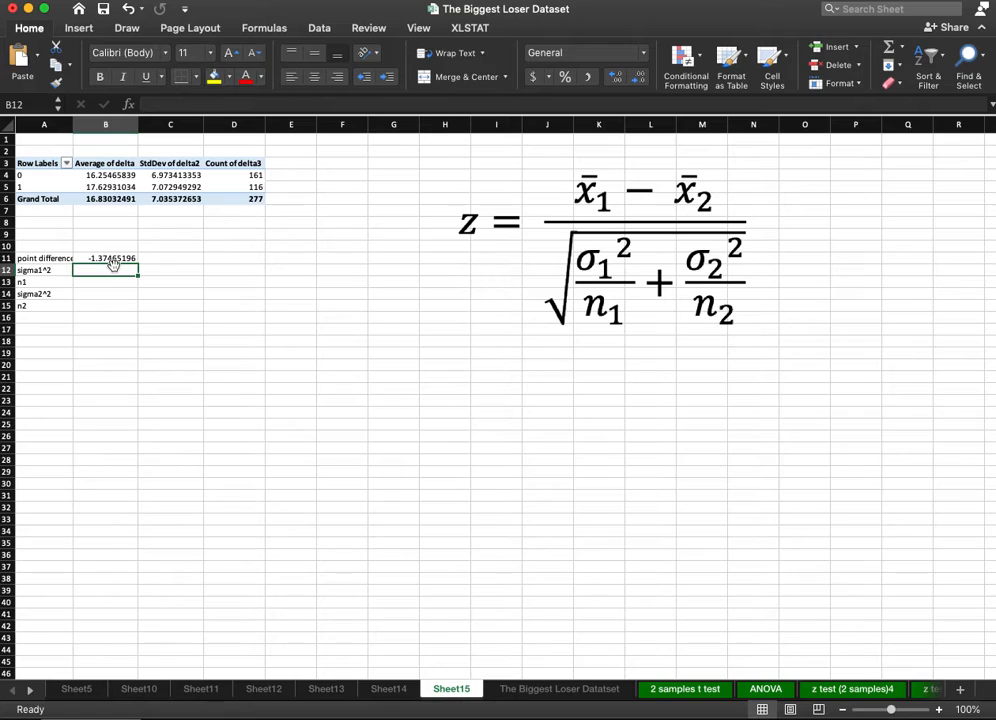
pyautogui.write('=')
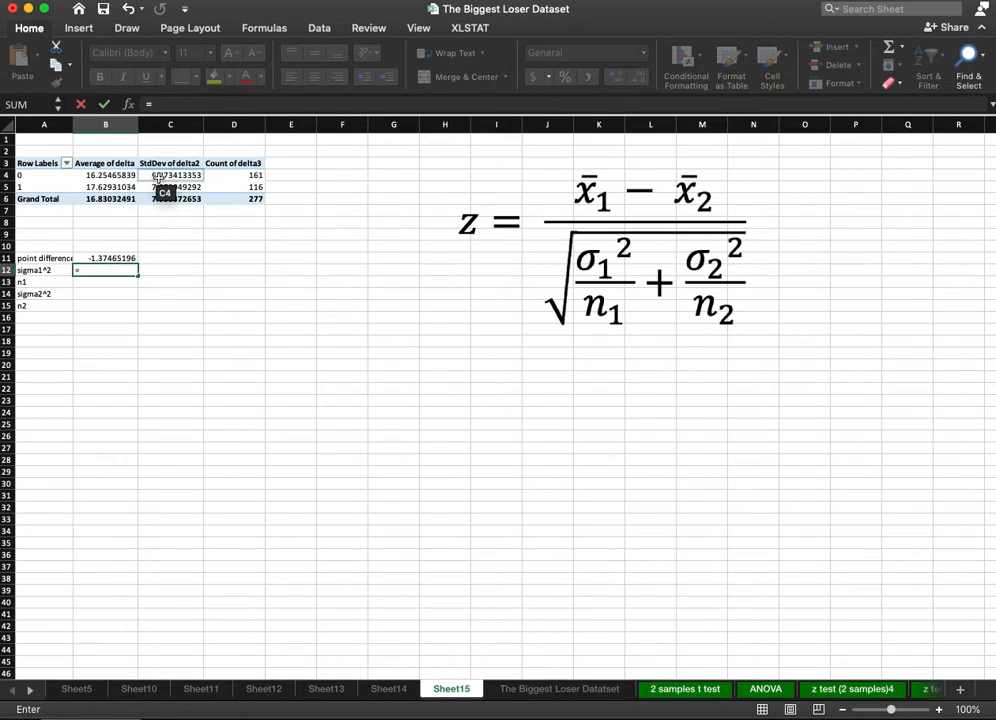
pyautogui.click(157, 177)
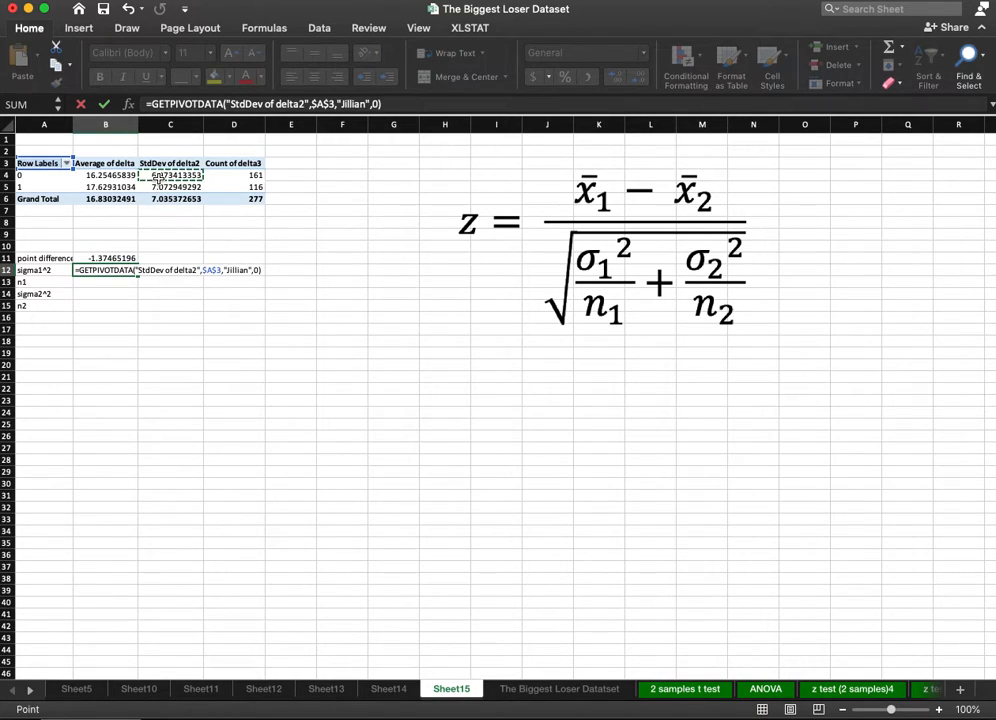
pyautogui.write('^2')
pyautogui.press('Return')
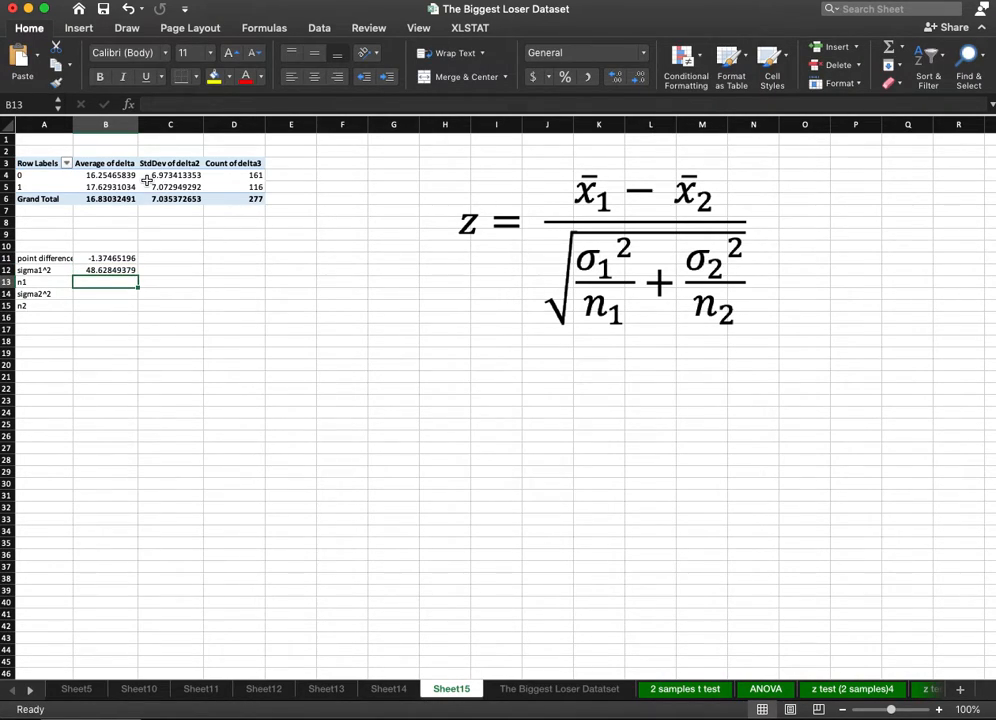
pyautogui.write('=')
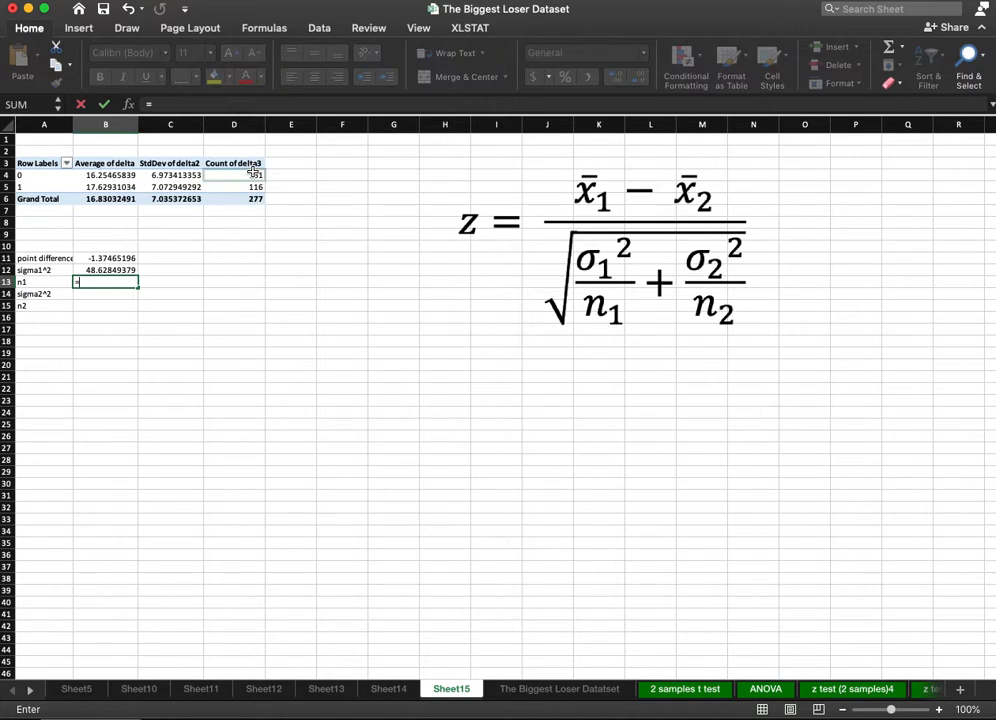
pyautogui.click(253, 172)
pyautogui.press('Return')
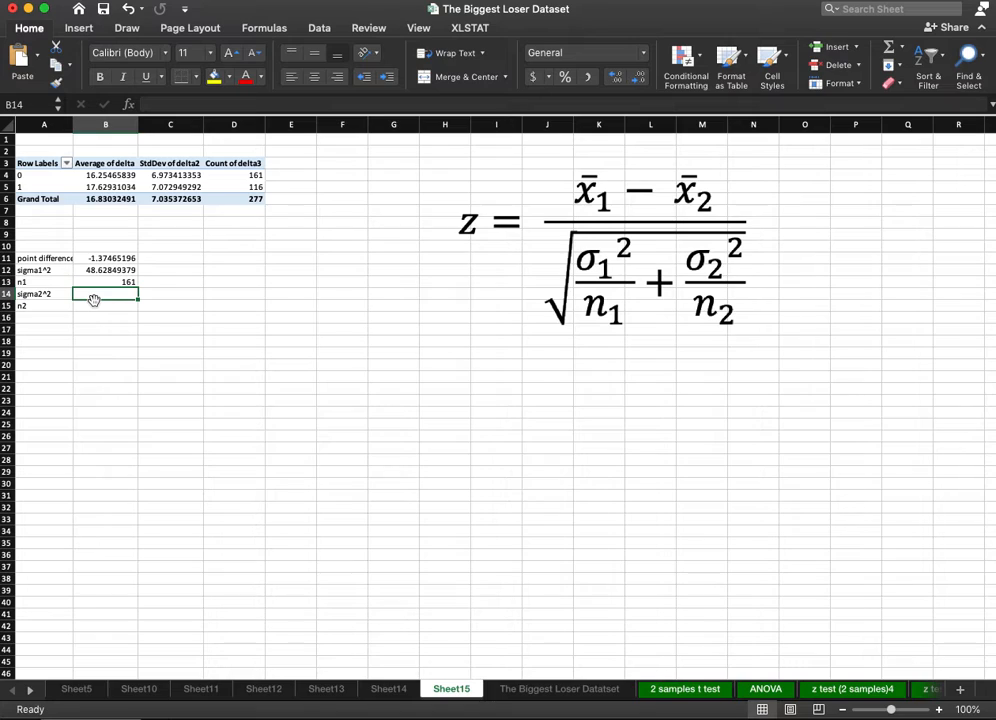
# Calculate sigma2^2 in B14 as group 1's StdDev squared, and reference group 1's count for n2 in B15.
pyautogui.write('=')
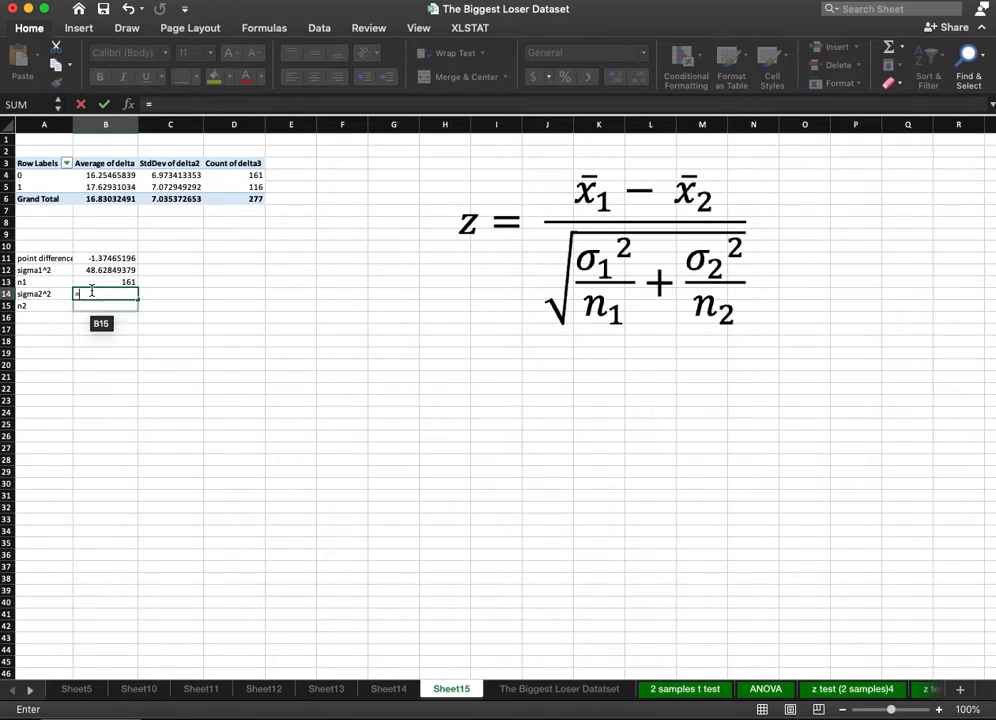
pyautogui.click(158, 187)
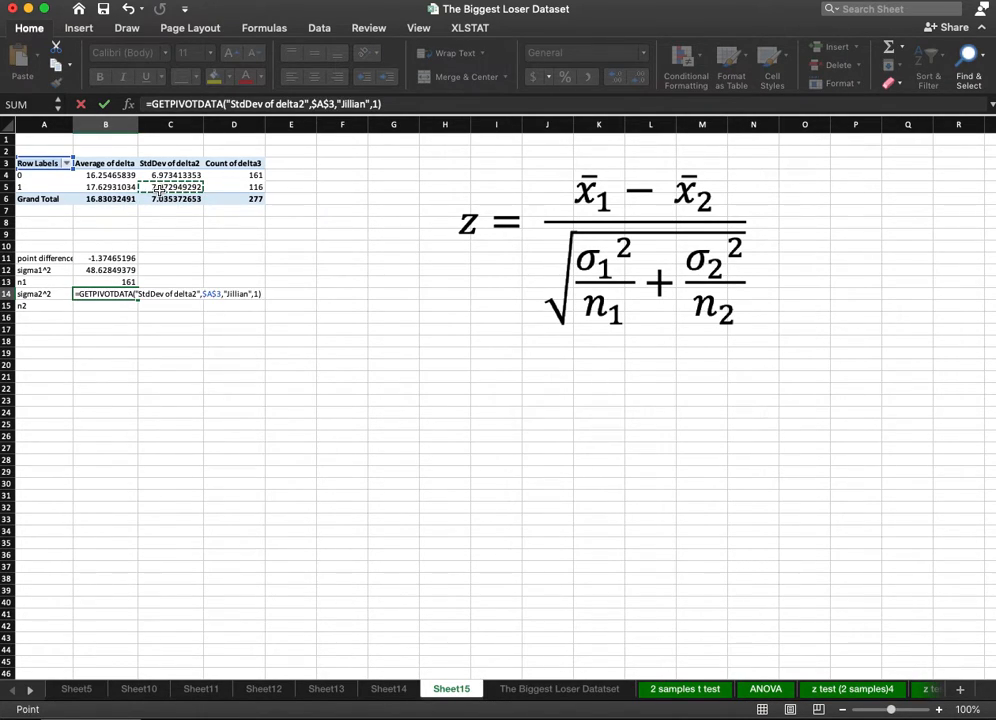
pyautogui.write('^2')
pyautogui.press('Return')
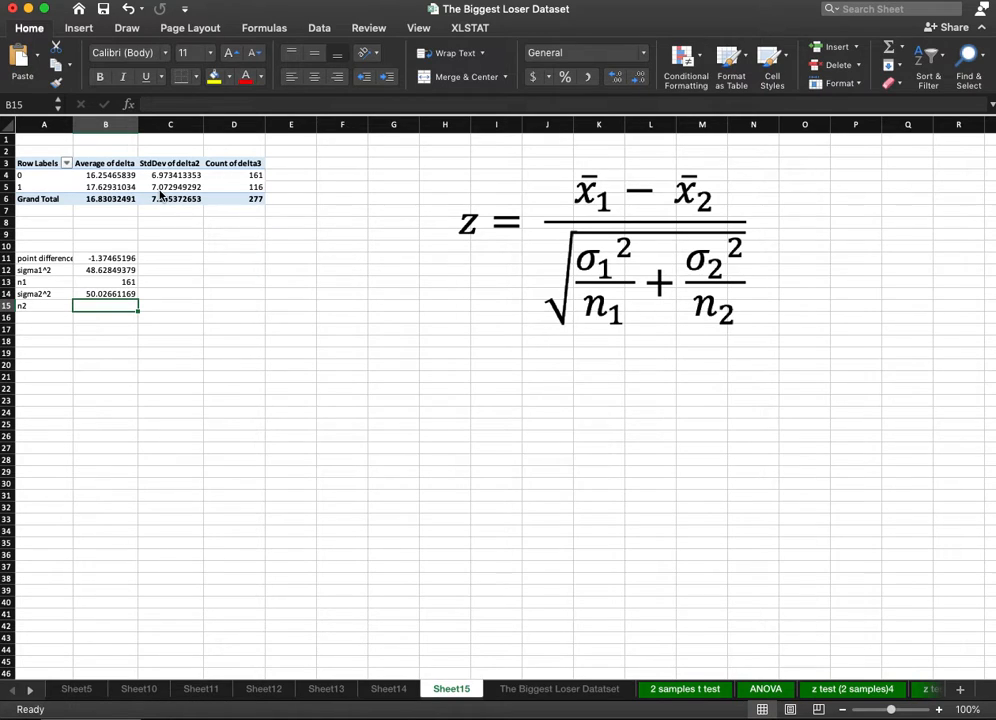
pyautogui.write('=')
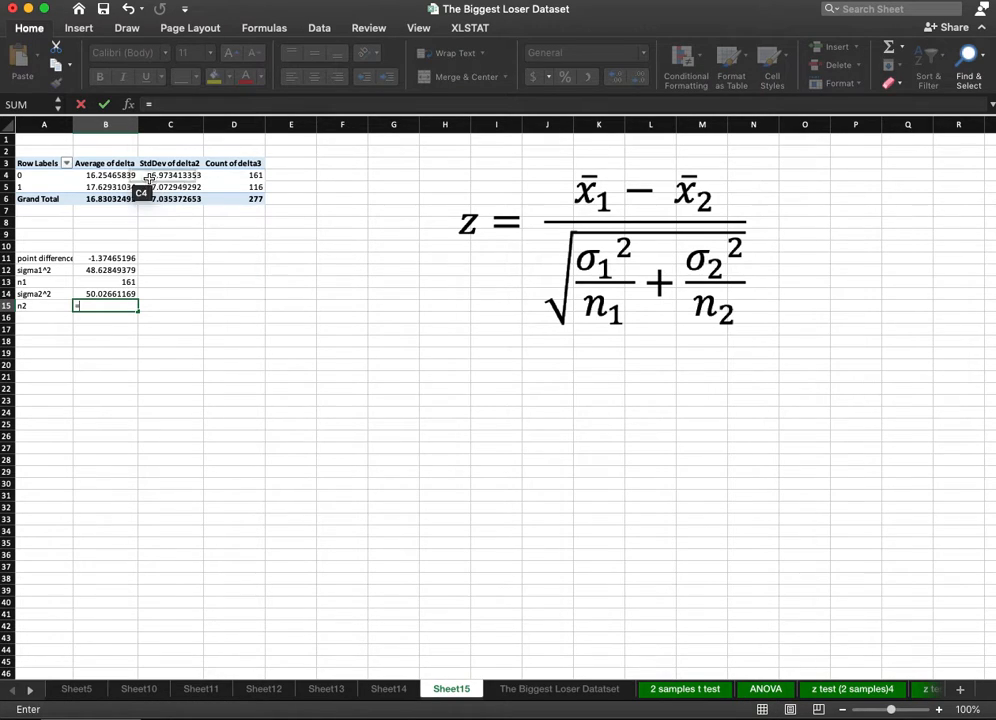
pyautogui.click(238, 185)
pyautogui.press('Return')
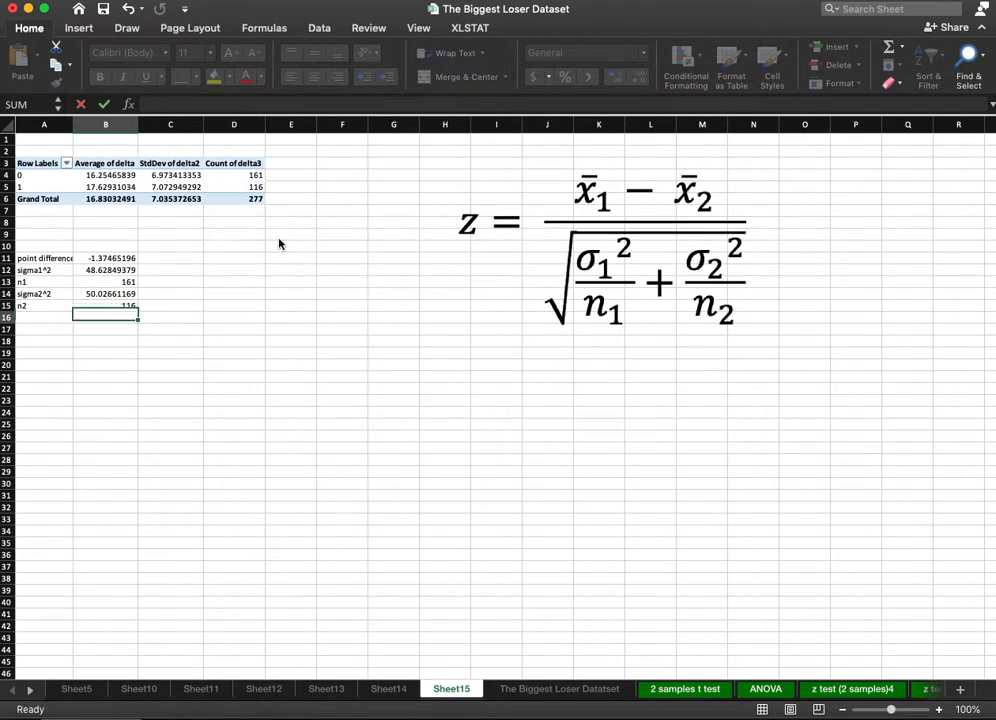
# Label A17 "SE1" and calculate it in B17 as sigma1^2 divided by n1.
pyautogui.click(78, 366)
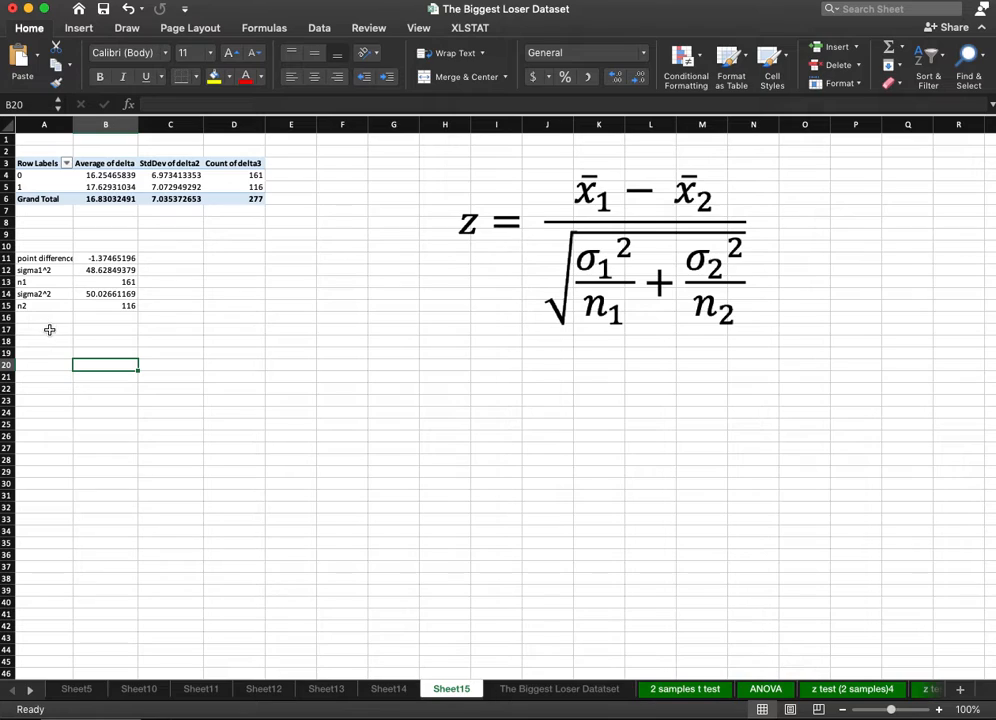
pyautogui.click(49, 330)
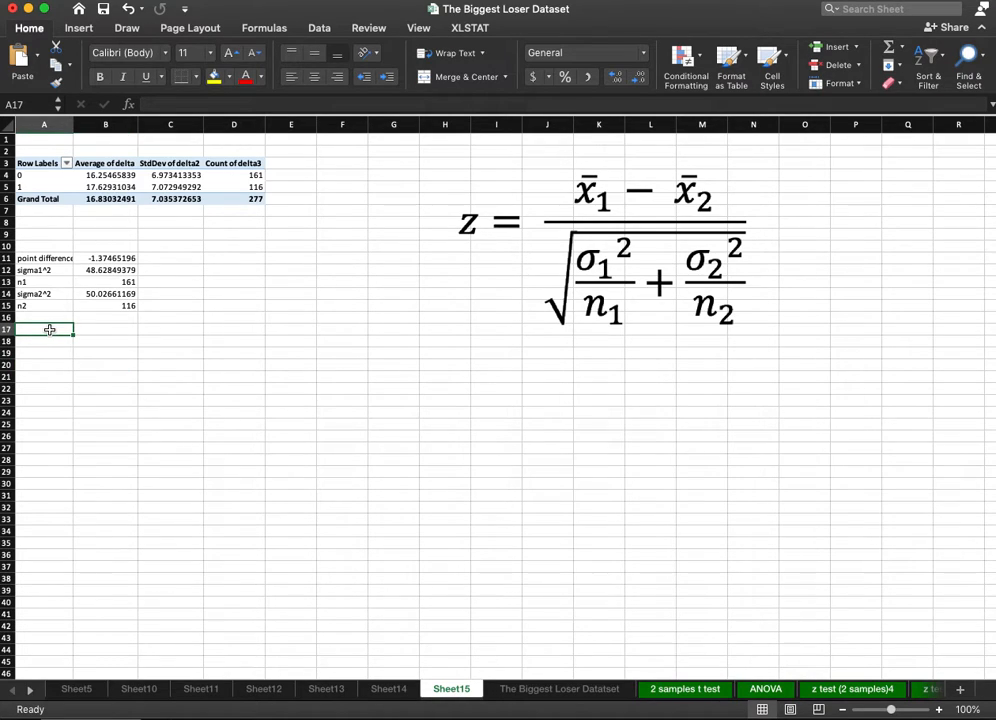
pyautogui.write('S')
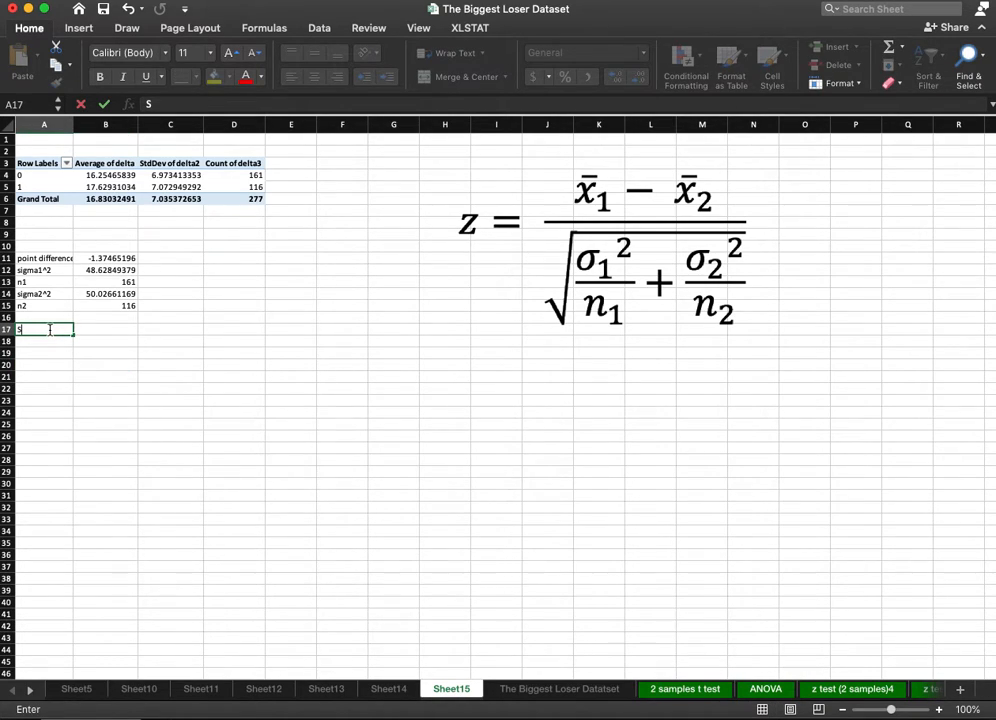
pyautogui.write('E1')
pyautogui.press('Tab')
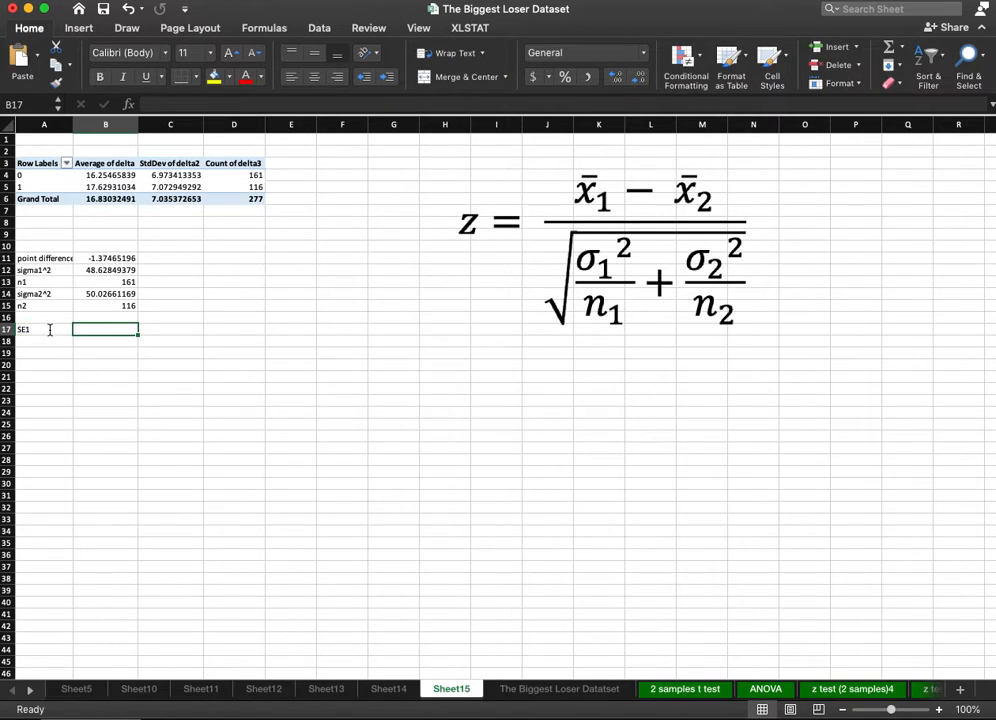
pyautogui.write('=')
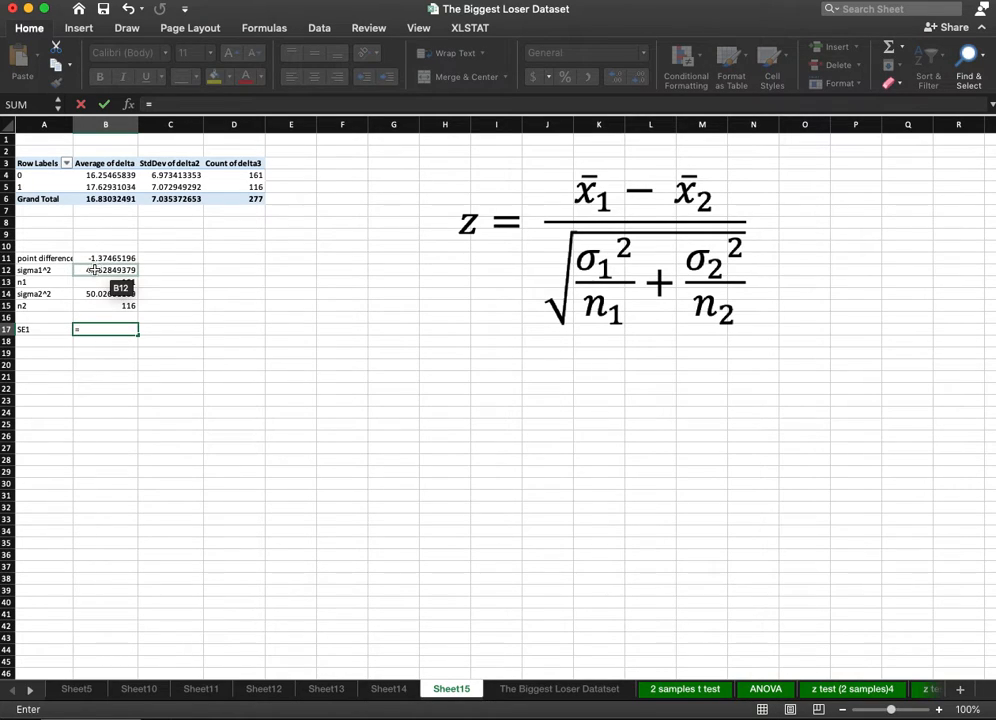
pyautogui.click(93, 270)
pyautogui.write('/')
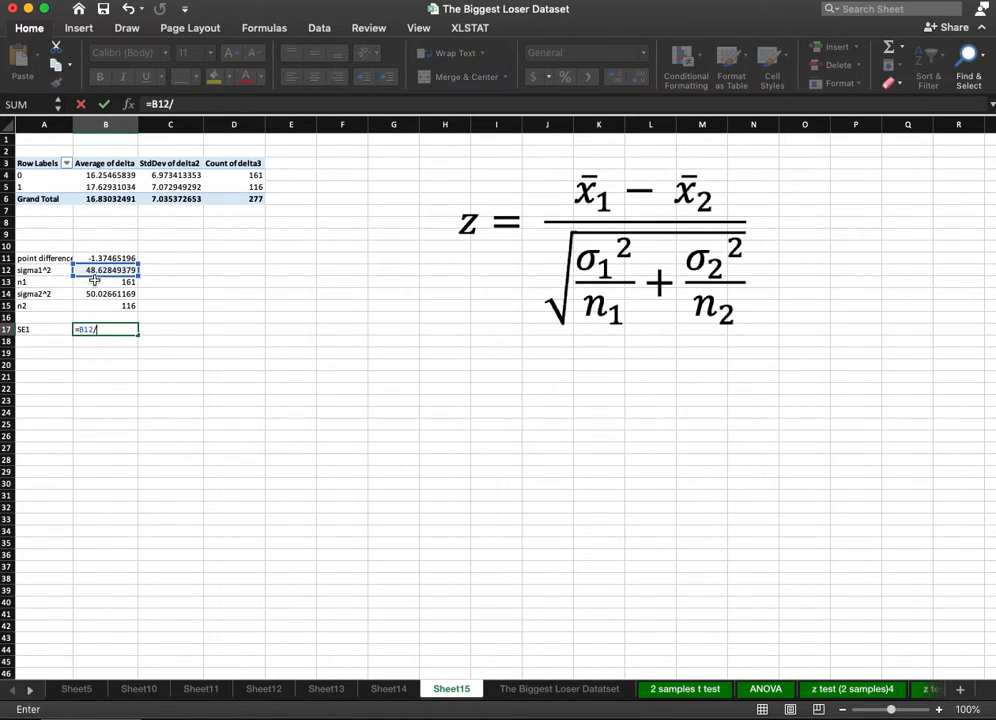
pyautogui.click(100, 284)
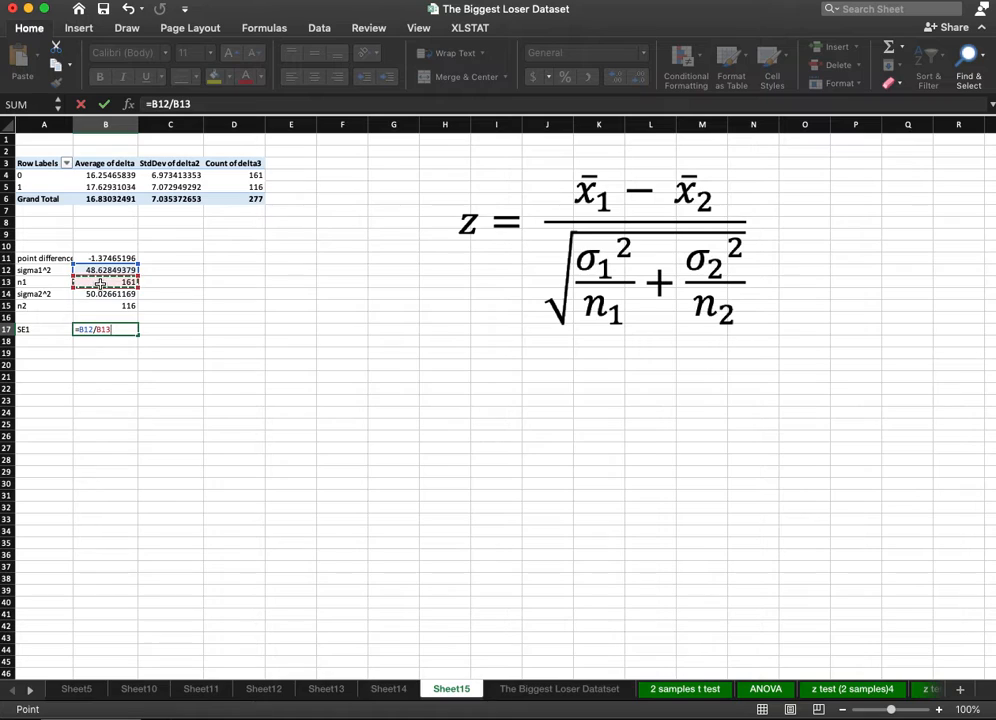
pyautogui.press('Return')
# Label A18 "SE2" and calculate it in B18 as sigma2^2 divided by n2.
pyautogui.click(42, 340)
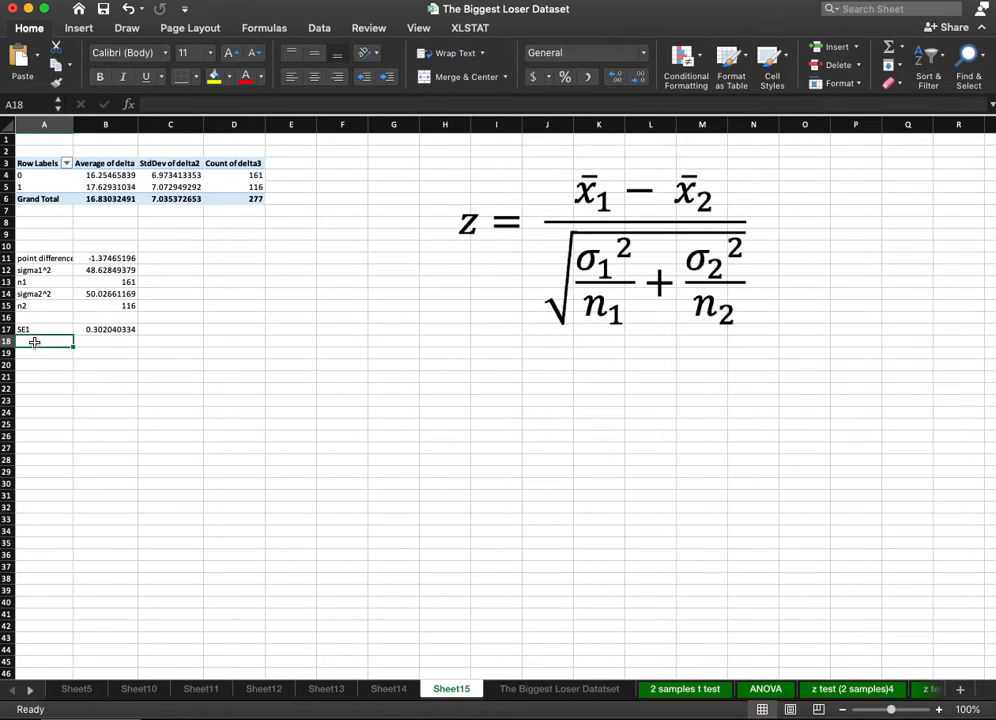
pyautogui.write('SE2')
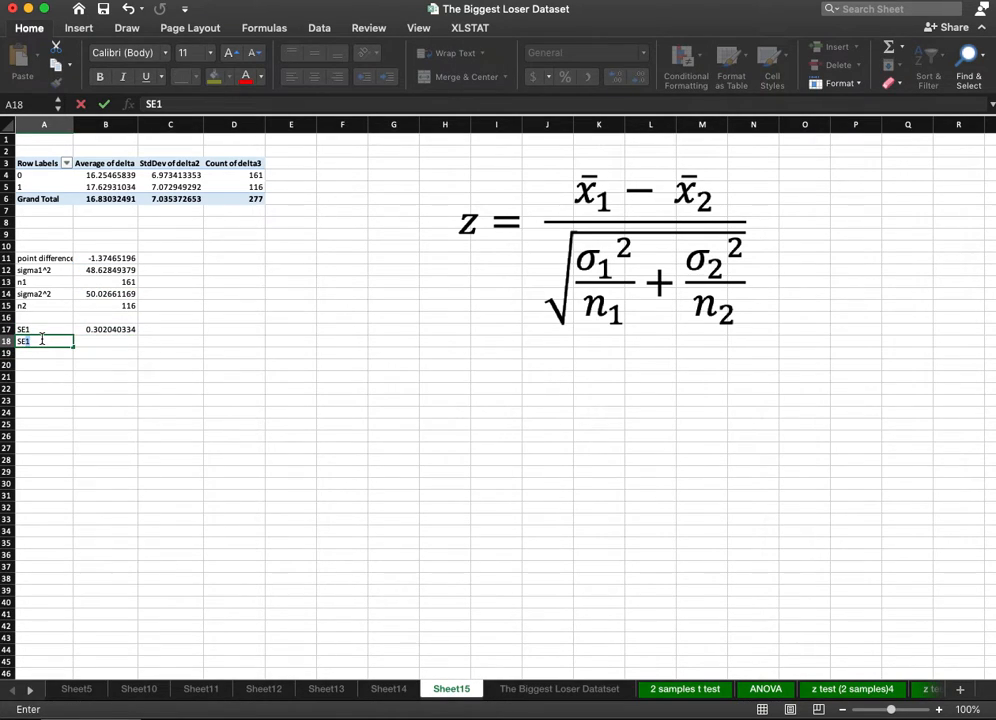
pyautogui.press('Tab')
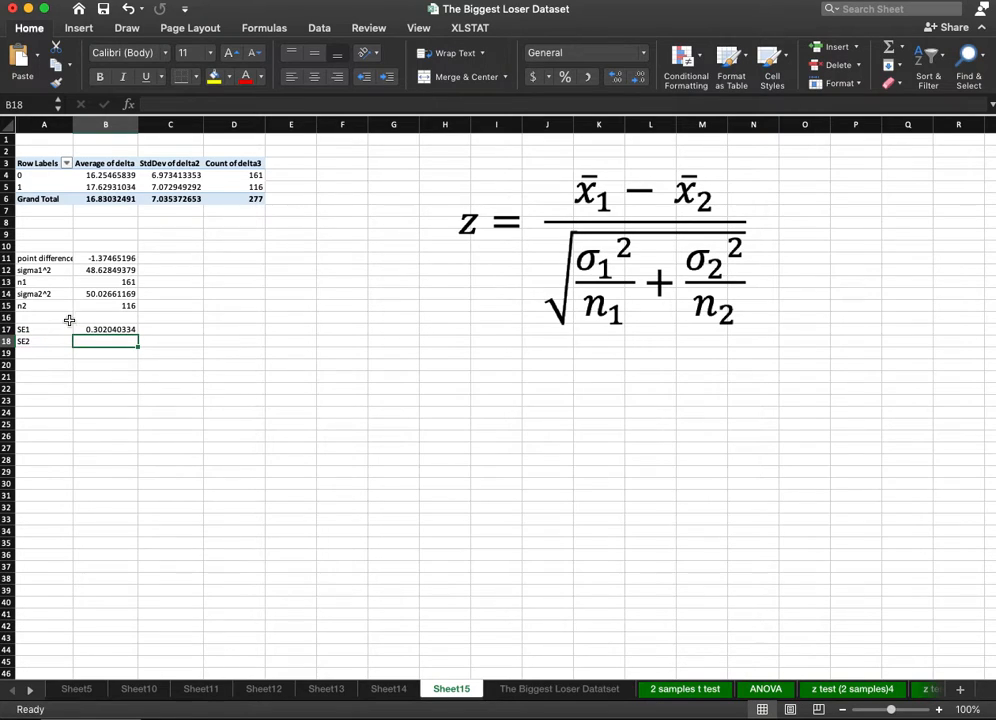
pyautogui.write('=')
pyautogui.click(116, 293)
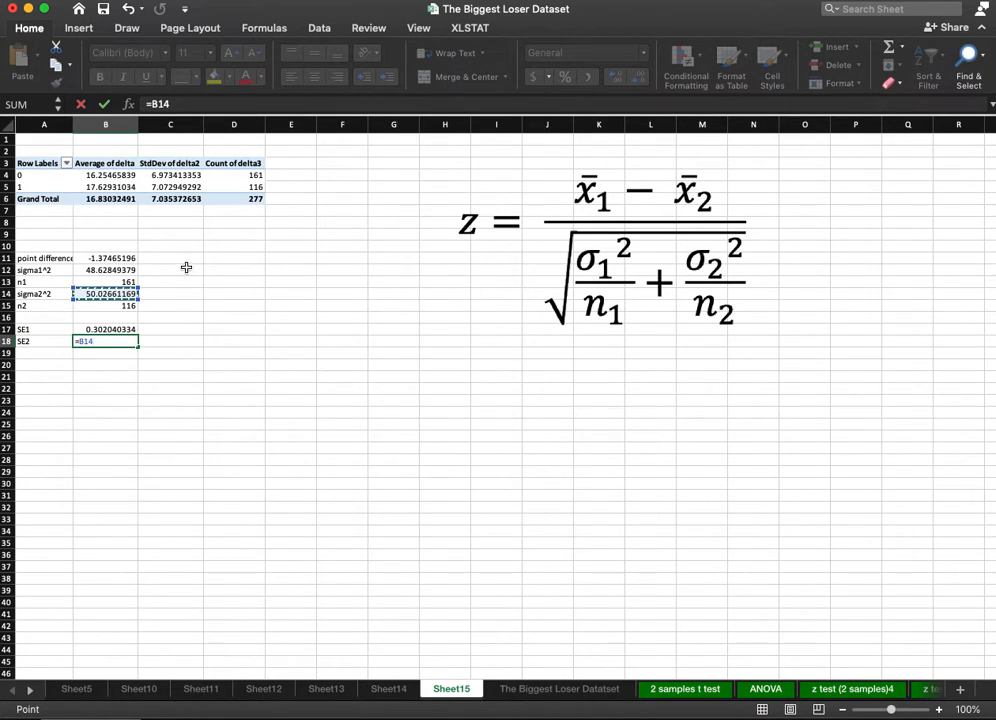
pyautogui.write('/')
pyautogui.click(102, 307)
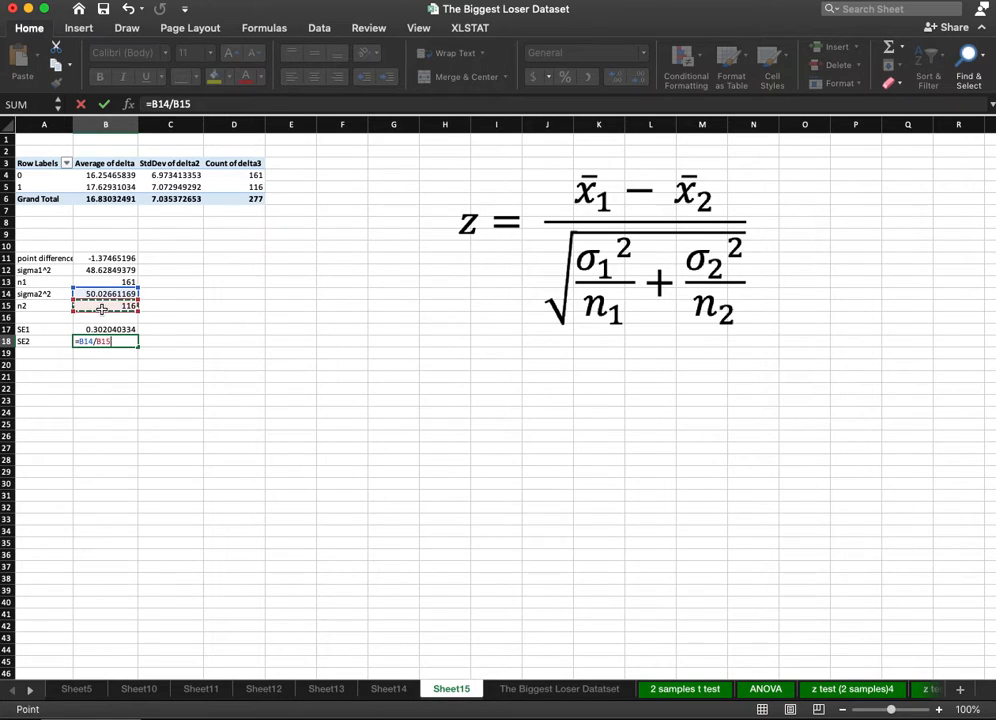
pyautogui.press('Return')
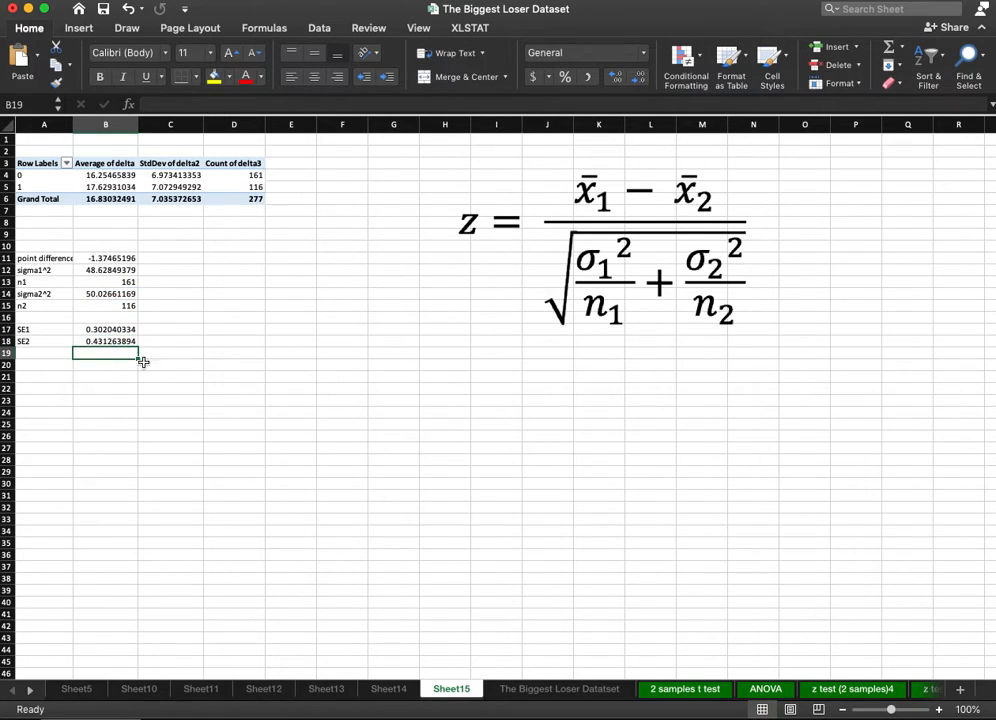
# Label A19 "Sum" and add SE1 and SE2 together in B19.
pyautogui.click(60, 353)
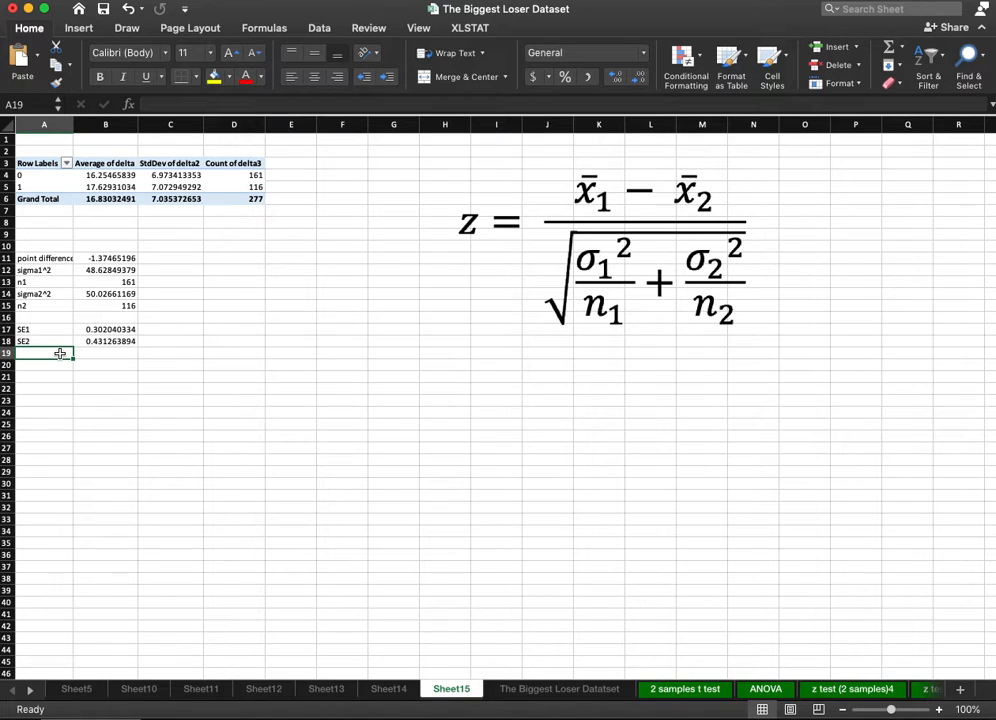
pyautogui.write('Summ')
pyautogui.press('BackSpace')
pyautogui.press('BackSpace')
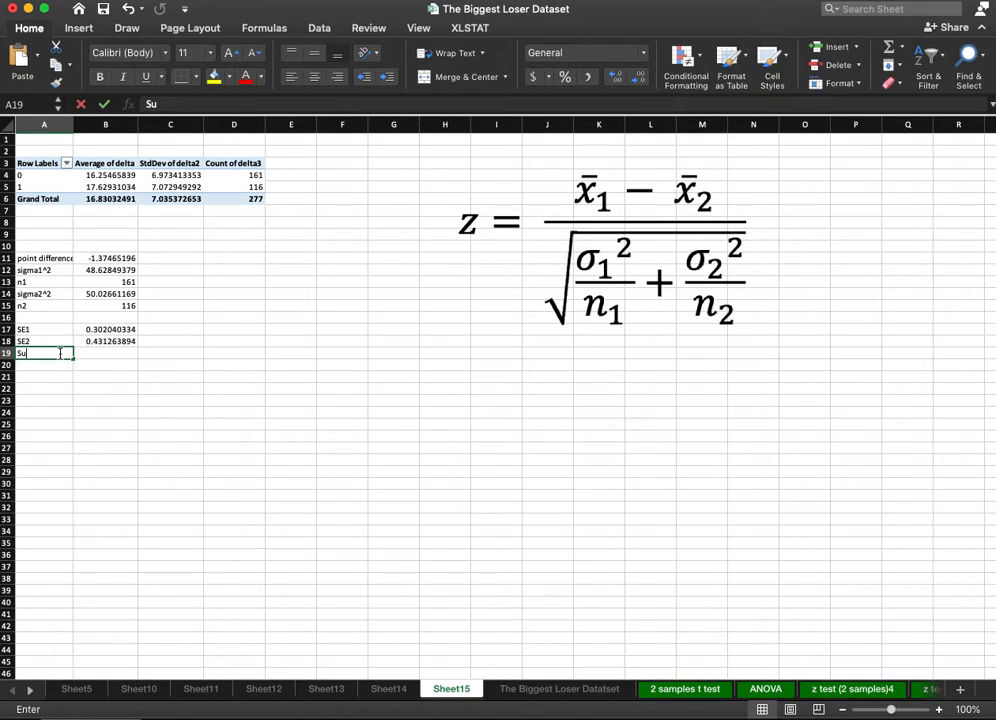
pyautogui.write('m')
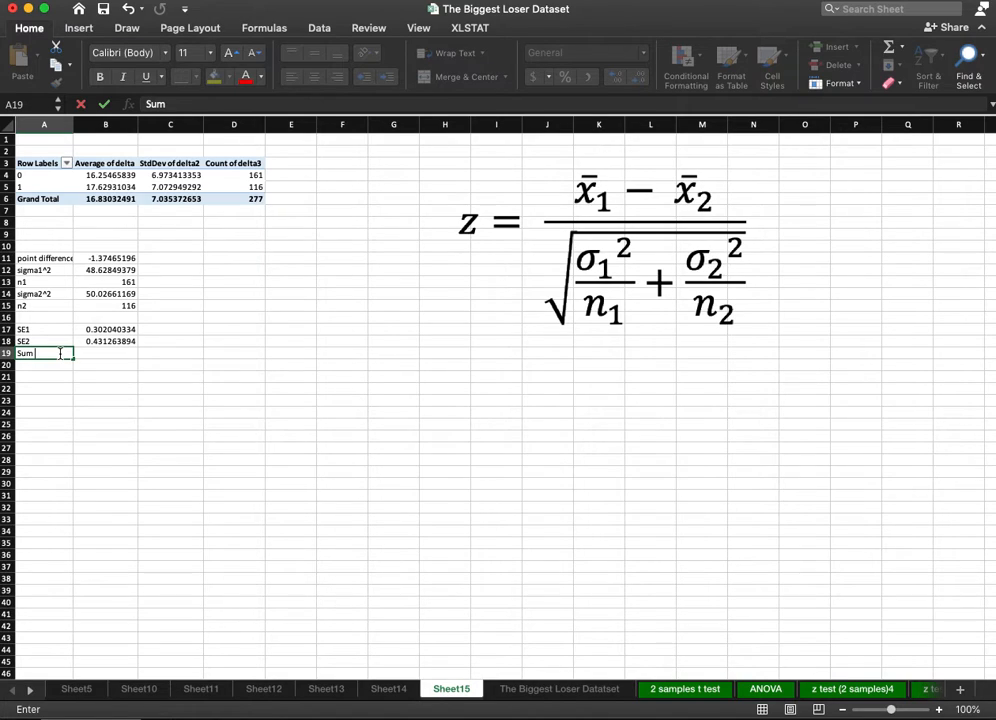
pyautogui.click(84, 345)
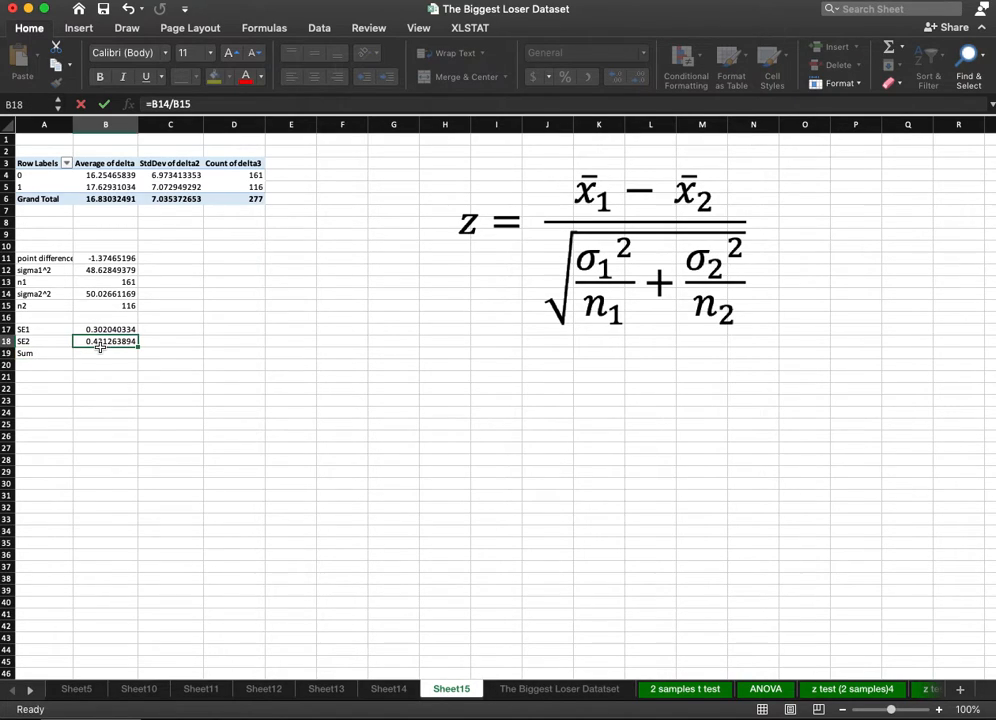
pyautogui.click(107, 355)
pyautogui.write('=')
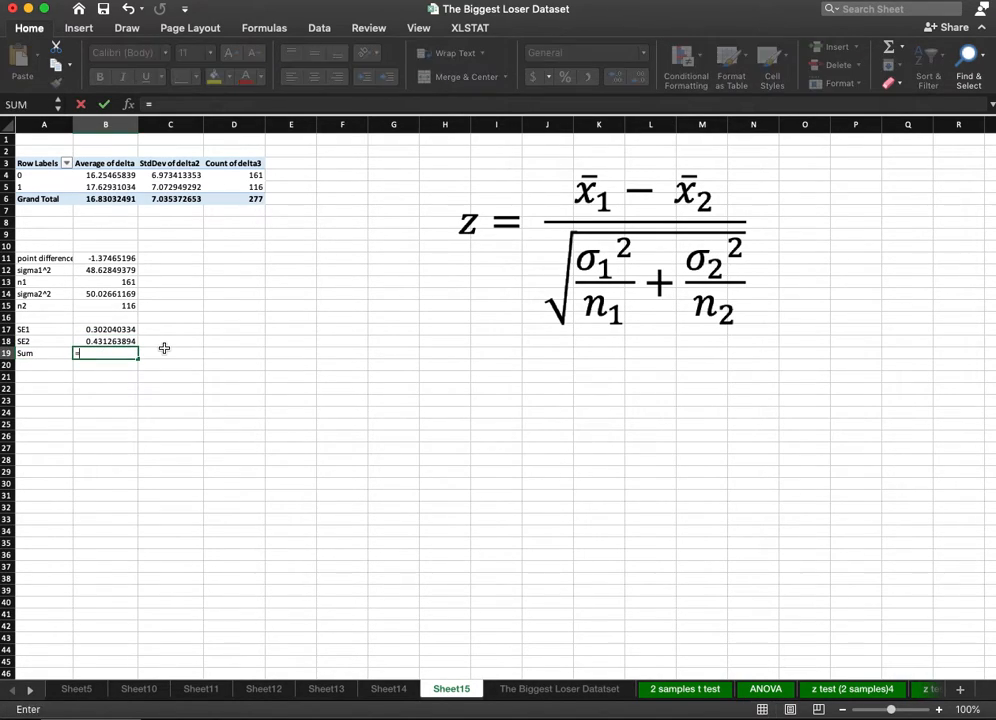
pyautogui.click(113, 330)
pyautogui.write('+')
pyautogui.click(106, 341)
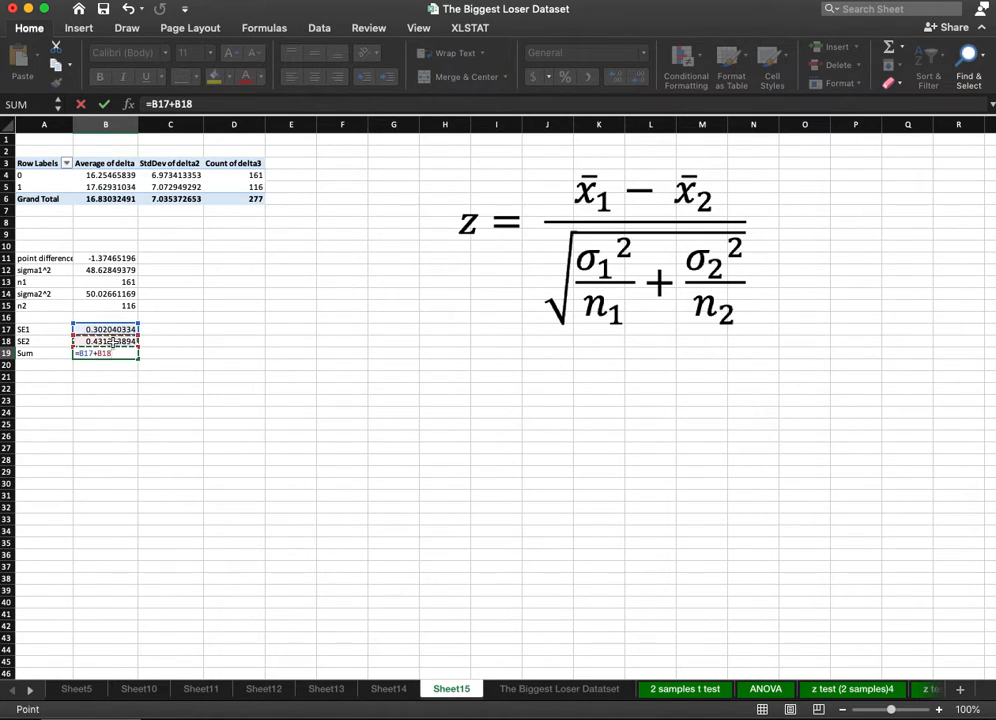
pyautogui.press('Return')
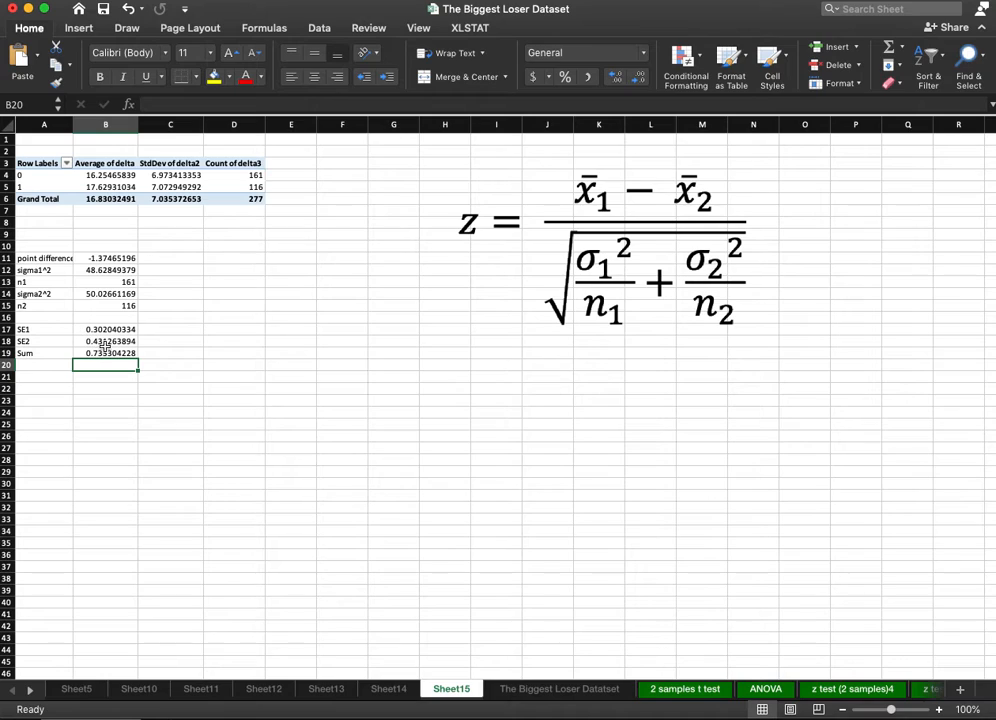
pyautogui.click(108, 353)
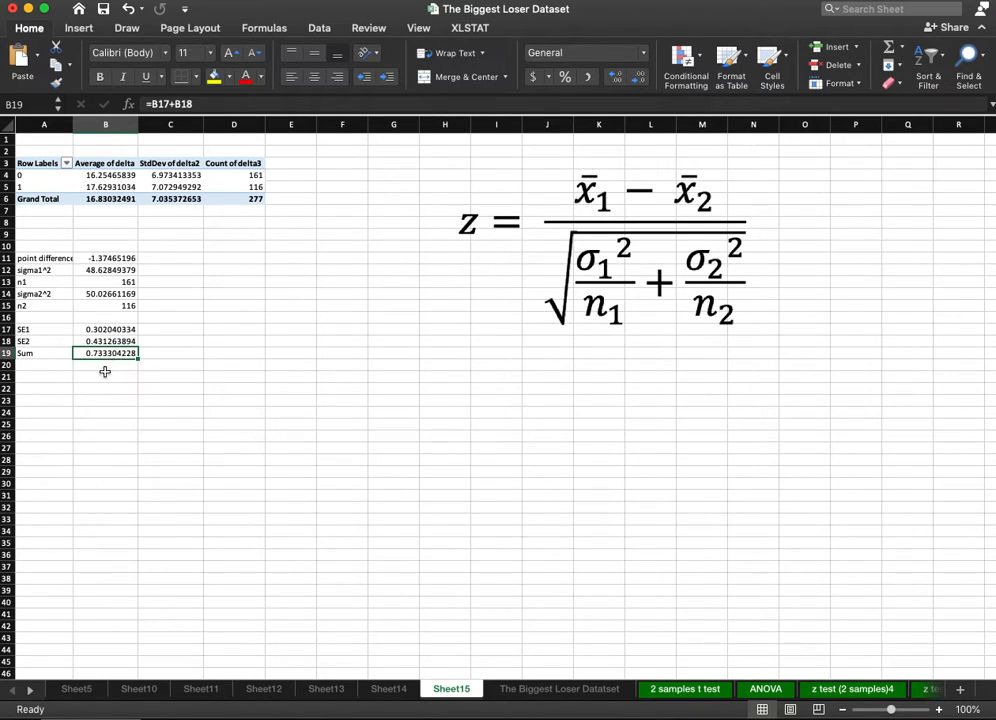
# Label A21 "denominator" and calculate the square root of the Sum in B21 with SQRT.
pyautogui.click(58, 378)
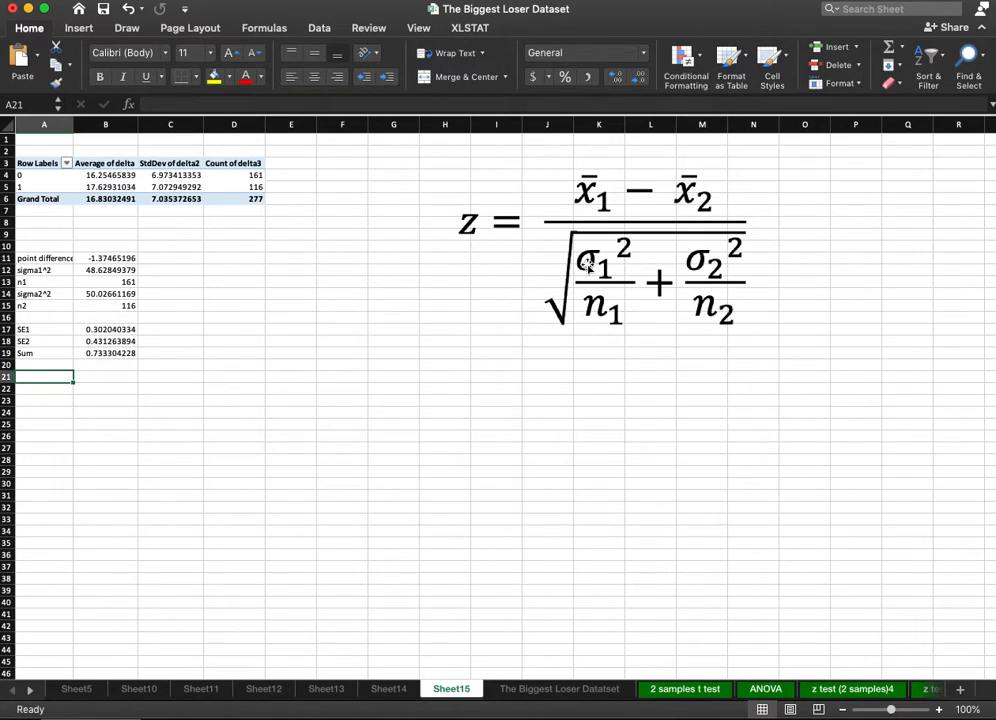
pyautogui.write('denomin')
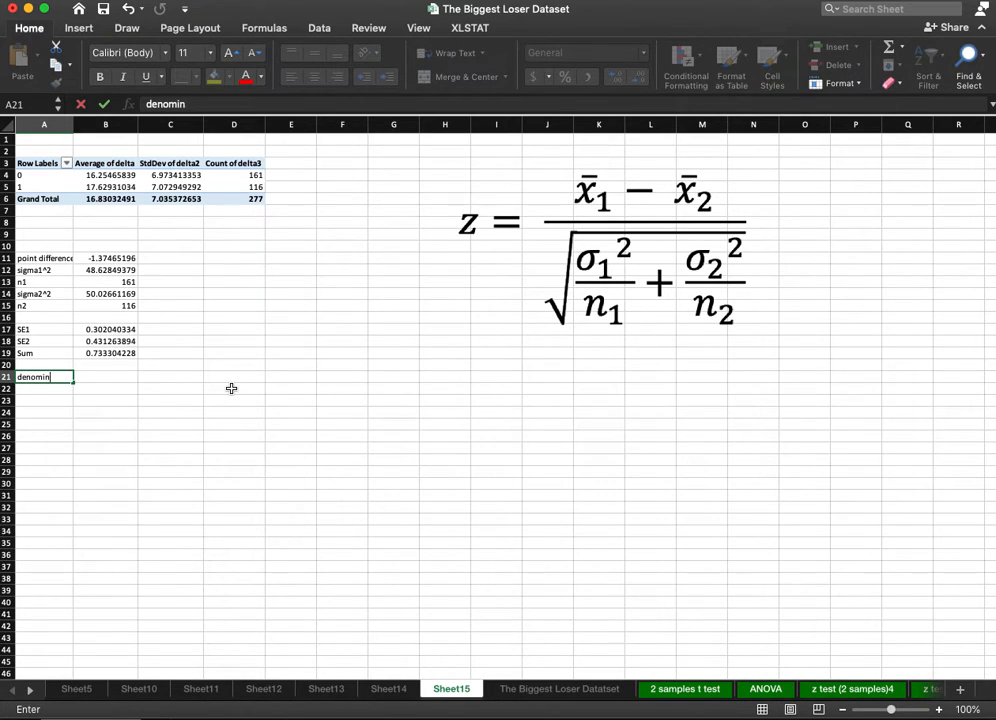
pyautogui.write('ator')
pyautogui.press('Return')
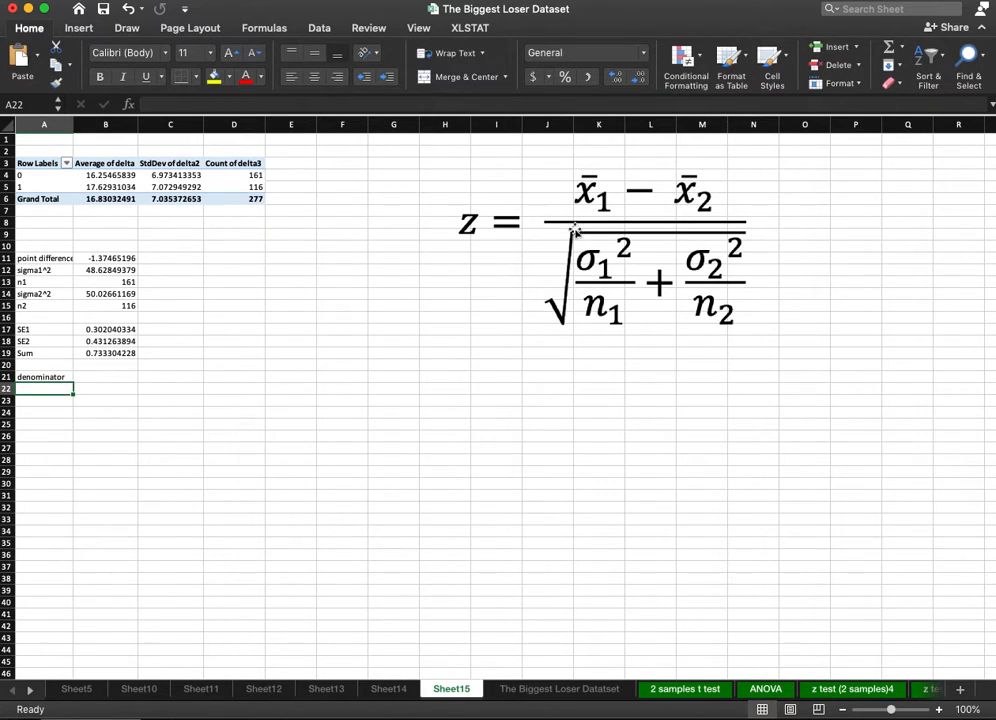
pyautogui.click(102, 372)
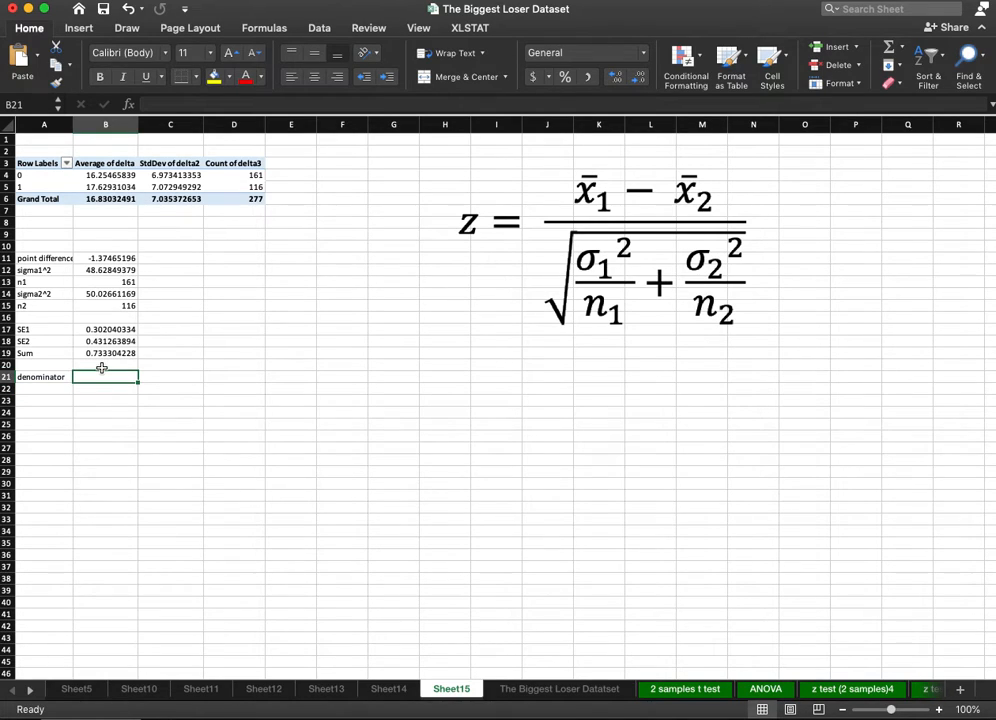
pyautogui.write('=sqrt')
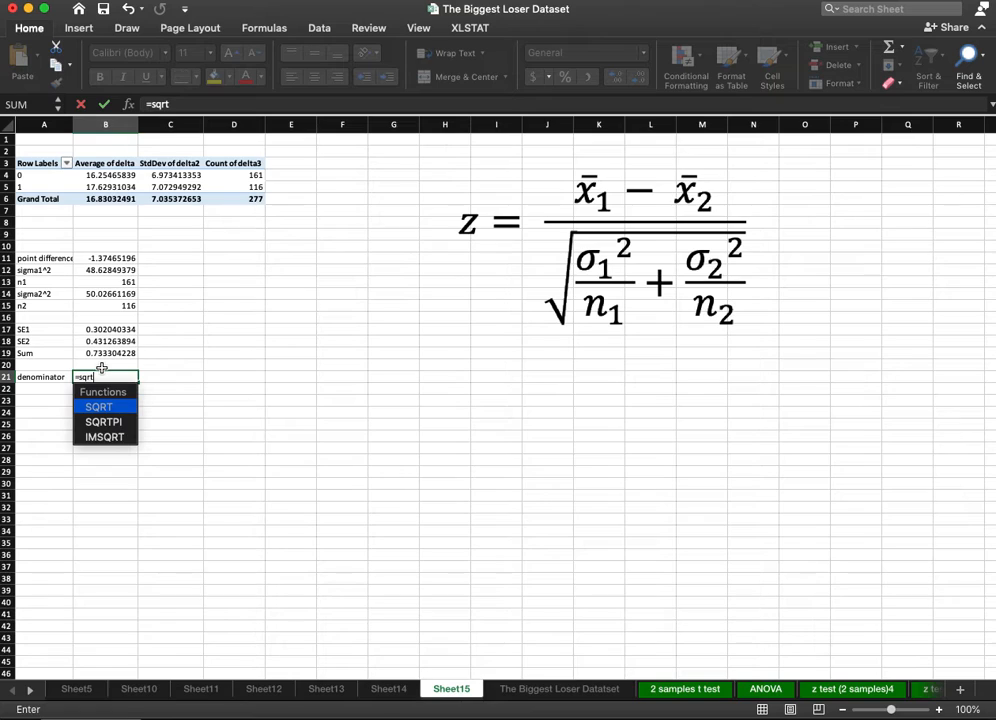
pyautogui.write('(')
pyautogui.click(106, 353)
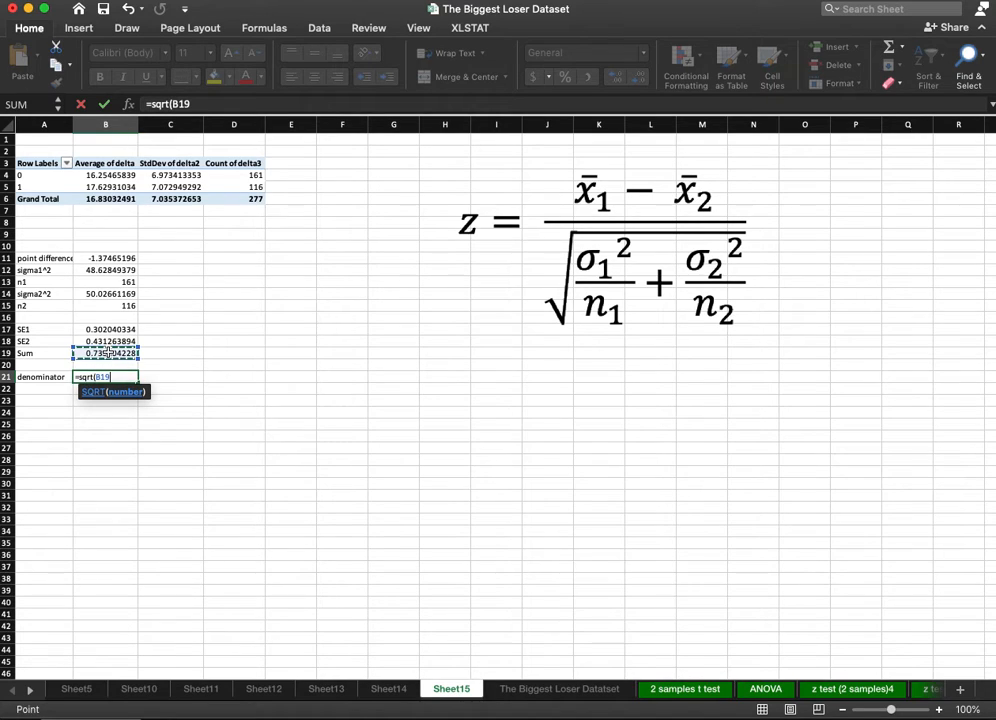
pyautogui.write(')')
pyautogui.press('Return')
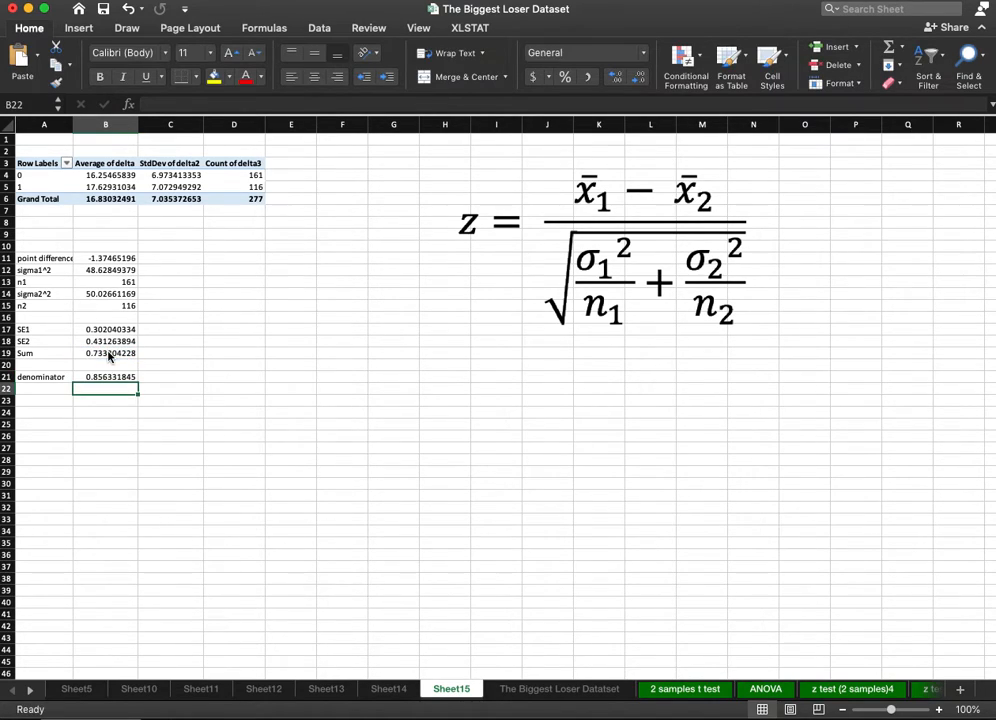
pyautogui.click(114, 379)
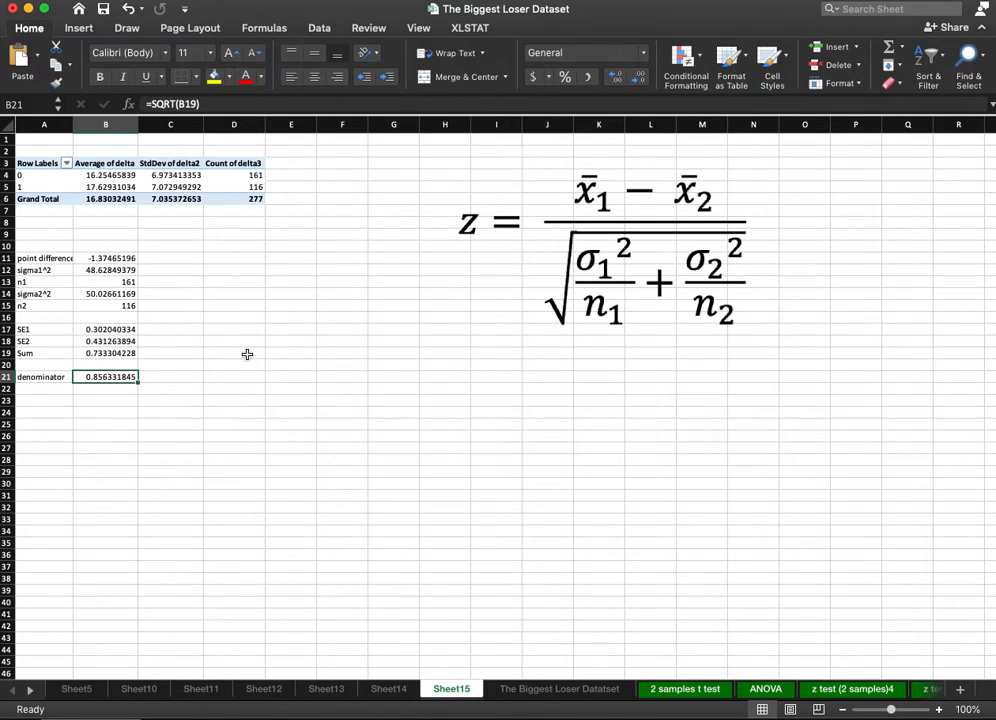
# Label A24 "Z" and calculate it in B24 as the point difference divided by the denominator.
pyautogui.click(43, 413)
pyautogui.write('z')
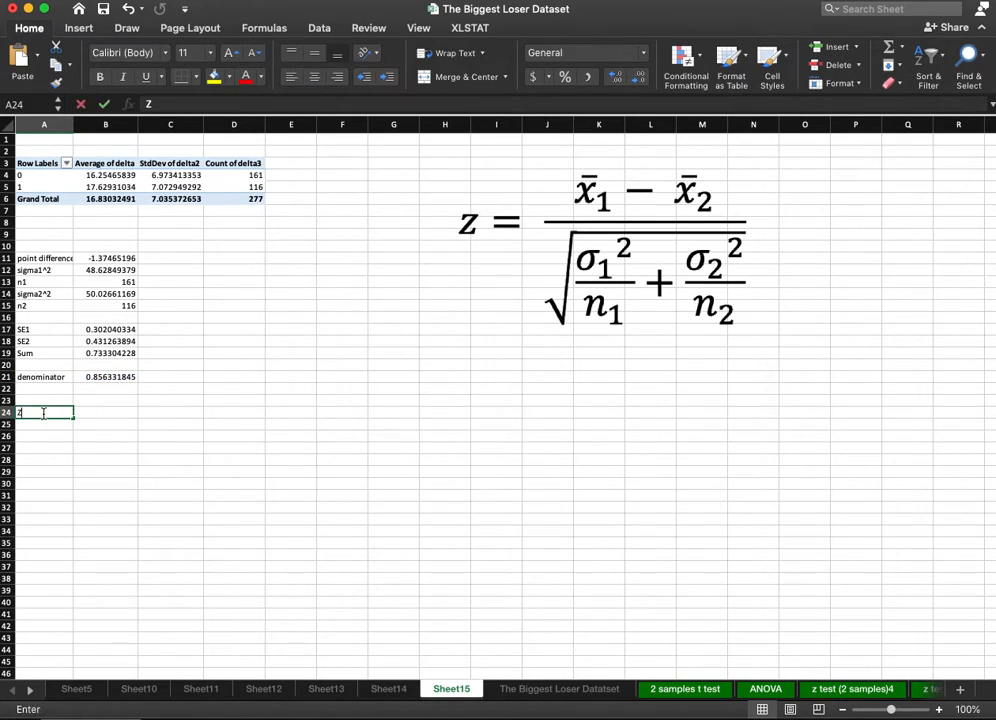
pyautogui.press('Tab')
pyautogui.write('=')
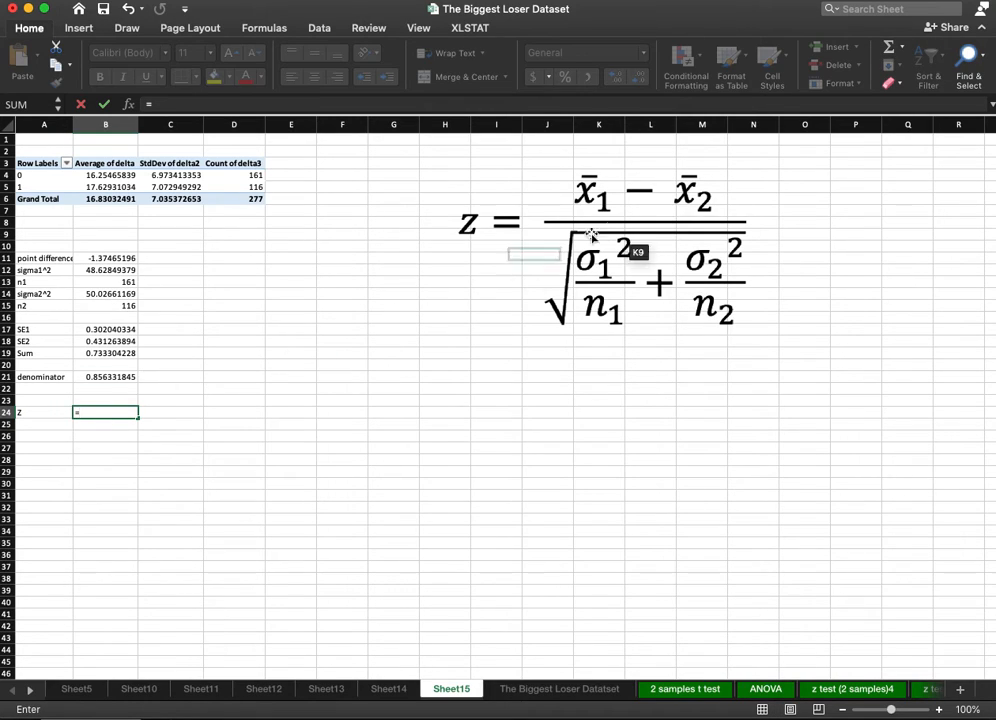
pyautogui.click(113, 258)
pyautogui.write('/')
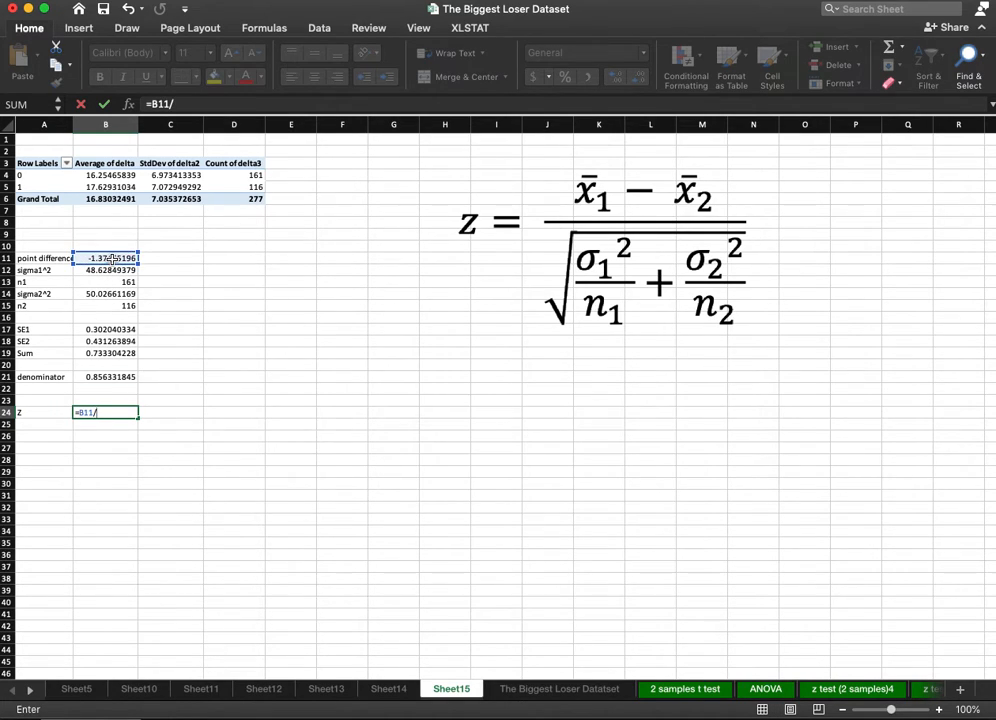
pyautogui.click(93, 377)
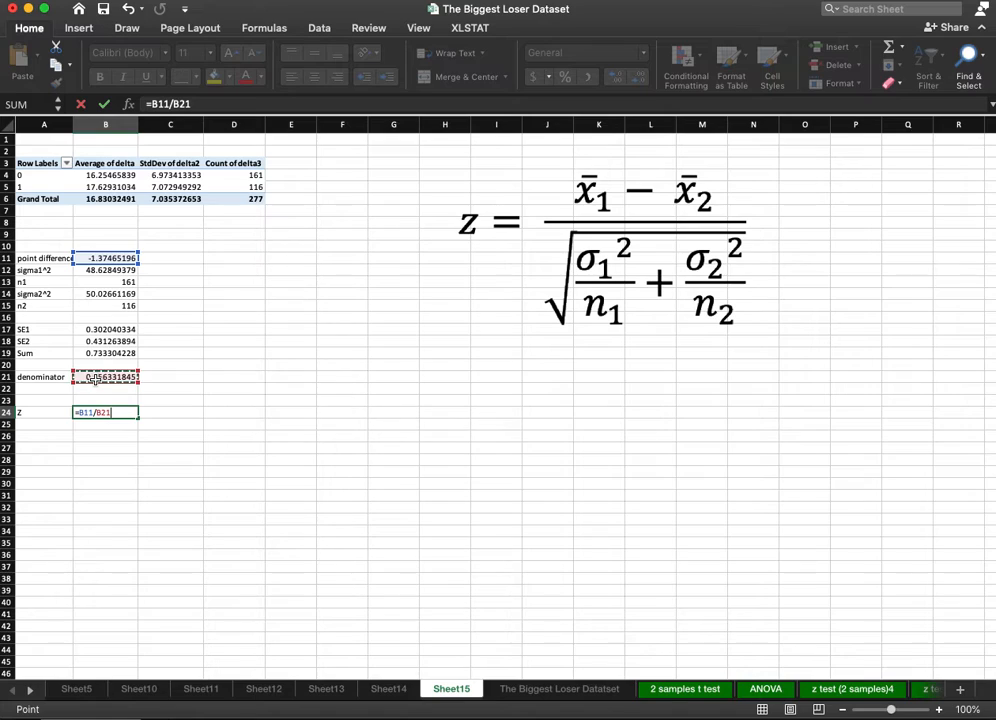
pyautogui.press('Return')
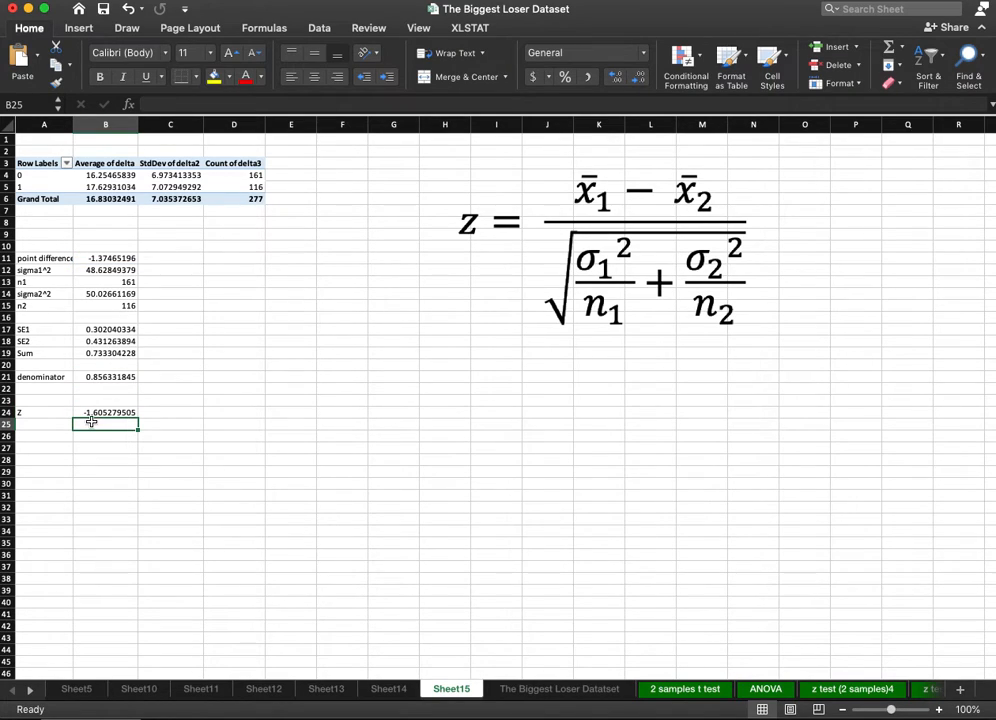
pyautogui.click(108, 413)
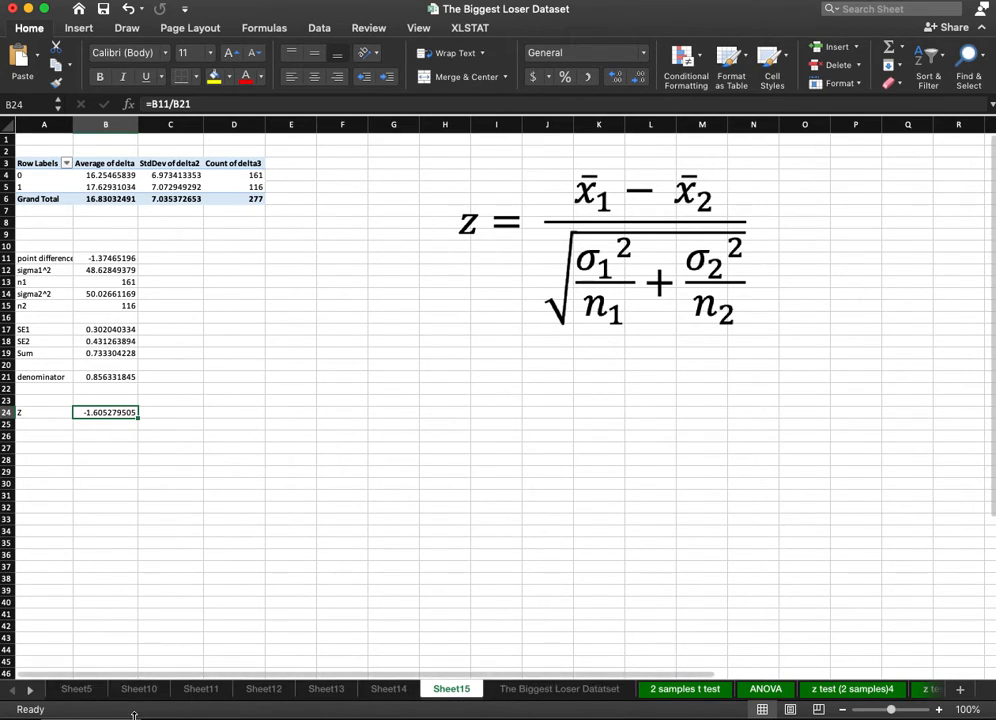
# Compare the observed z value in C36 of the z test (2 samples)3 sheet with the hand-calculated Z in B24 of Sheet15.
pyautogui.click(31, 692)
pyautogui.click(31, 692)
pyautogui.click(31, 692)
pyautogui.click(31, 692)
pyautogui.click(31, 692)
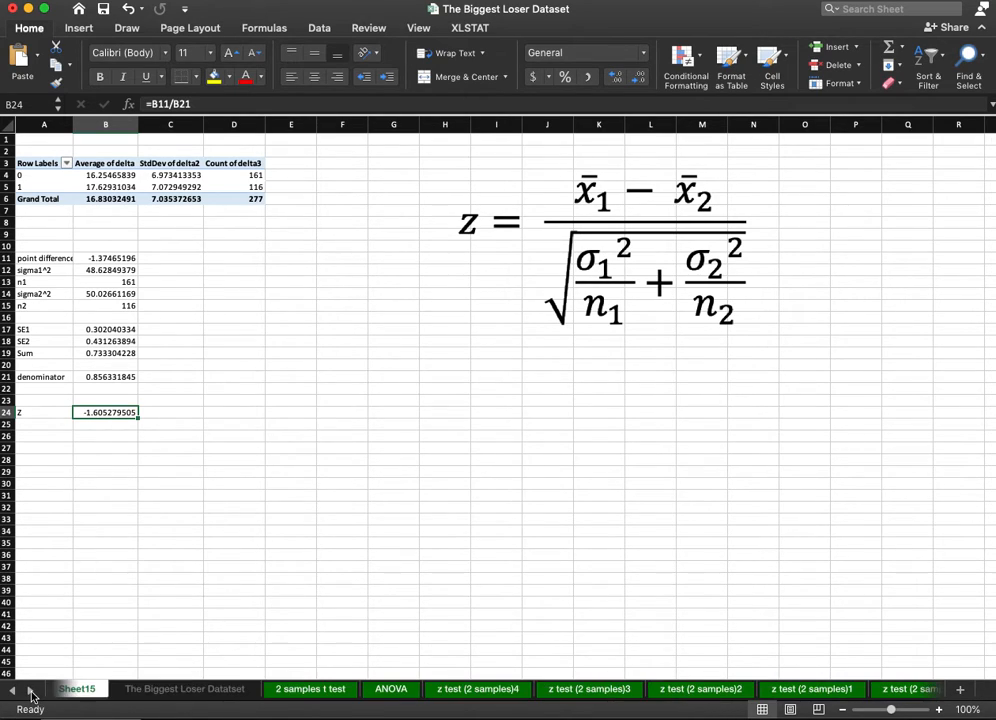
pyautogui.click(704, 689)
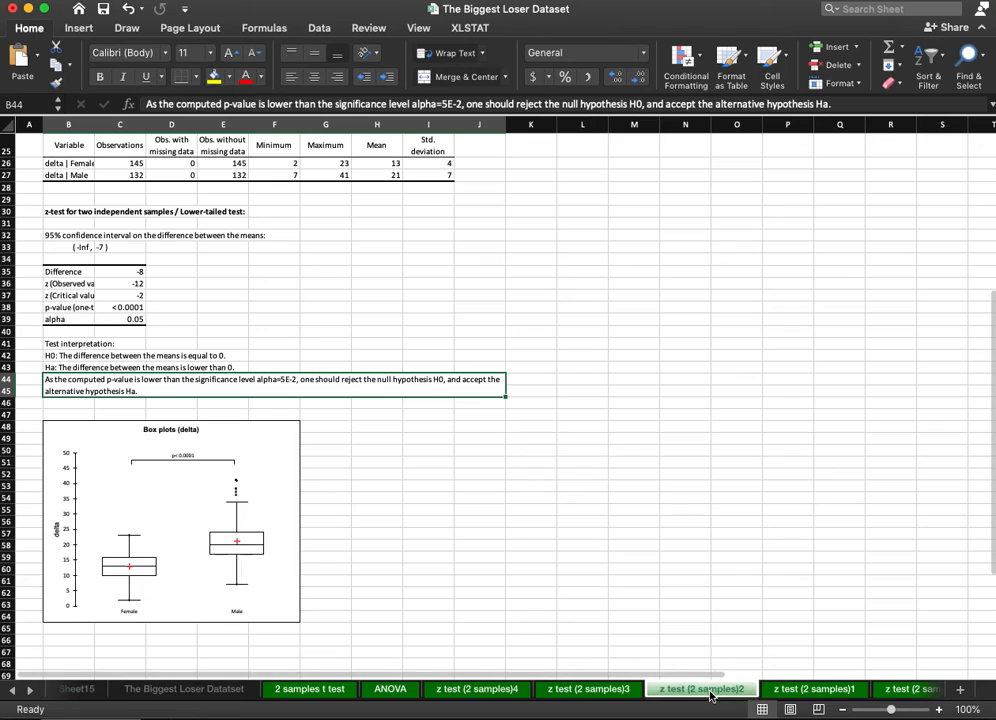
pyautogui.click(589, 690)
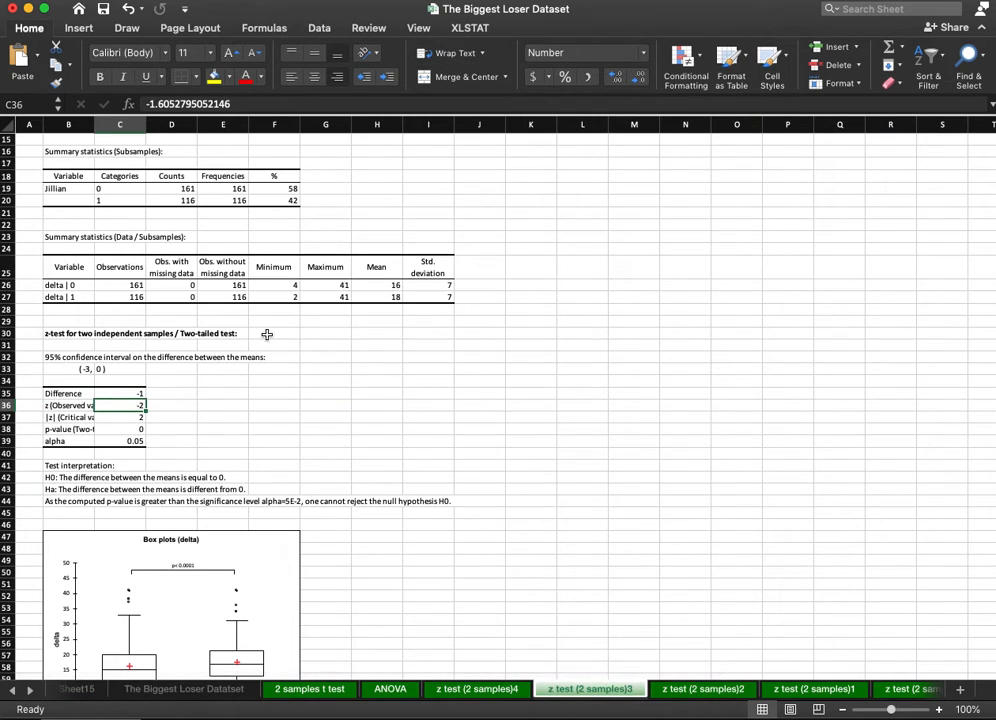
pyautogui.scroll(3, 271, 382)
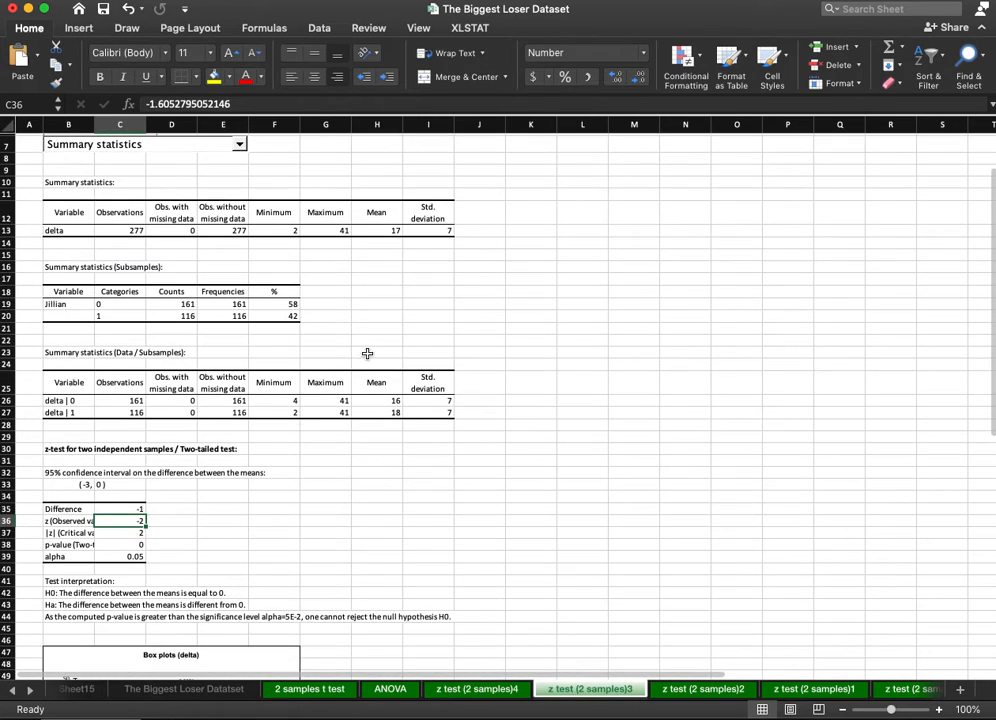
pyautogui.click(88, 521)
pyautogui.click(108, 521)
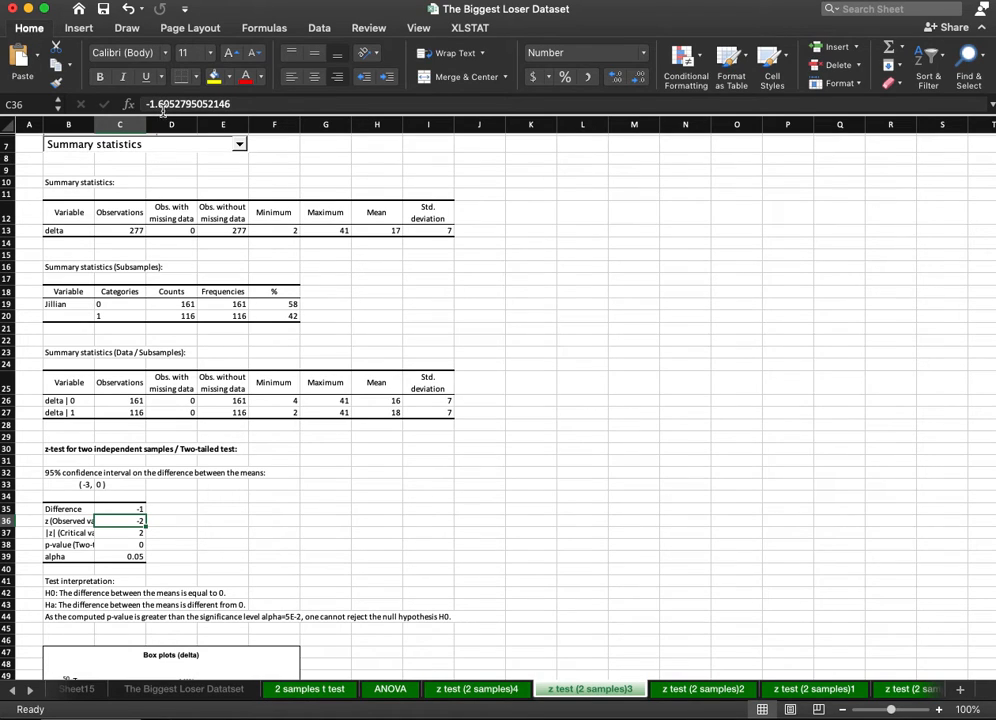
pyautogui.click(77, 689)
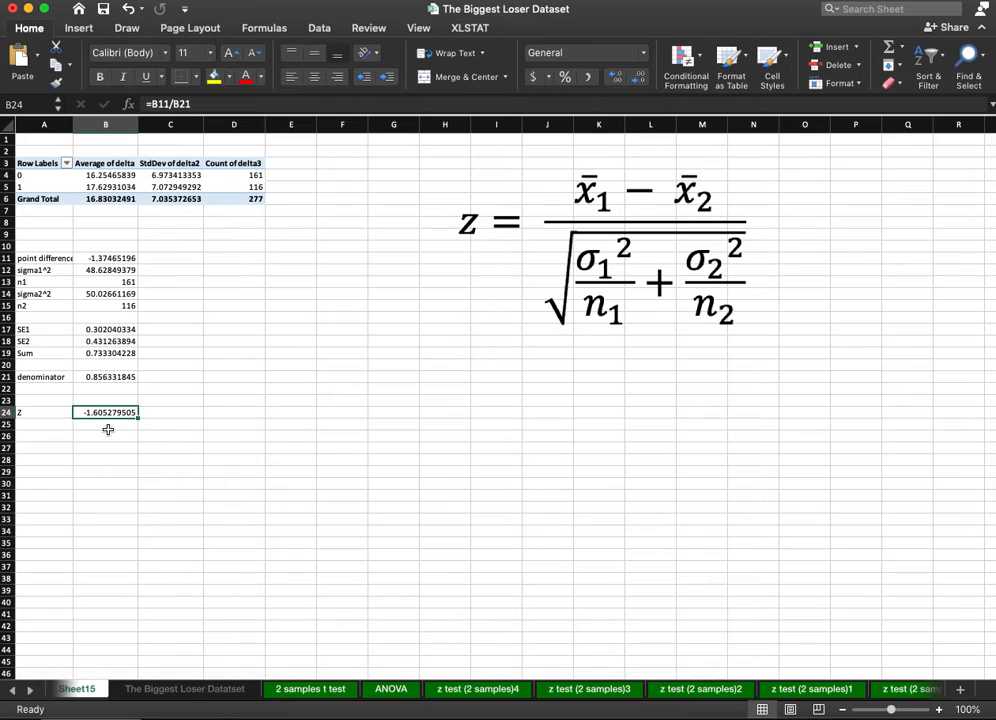